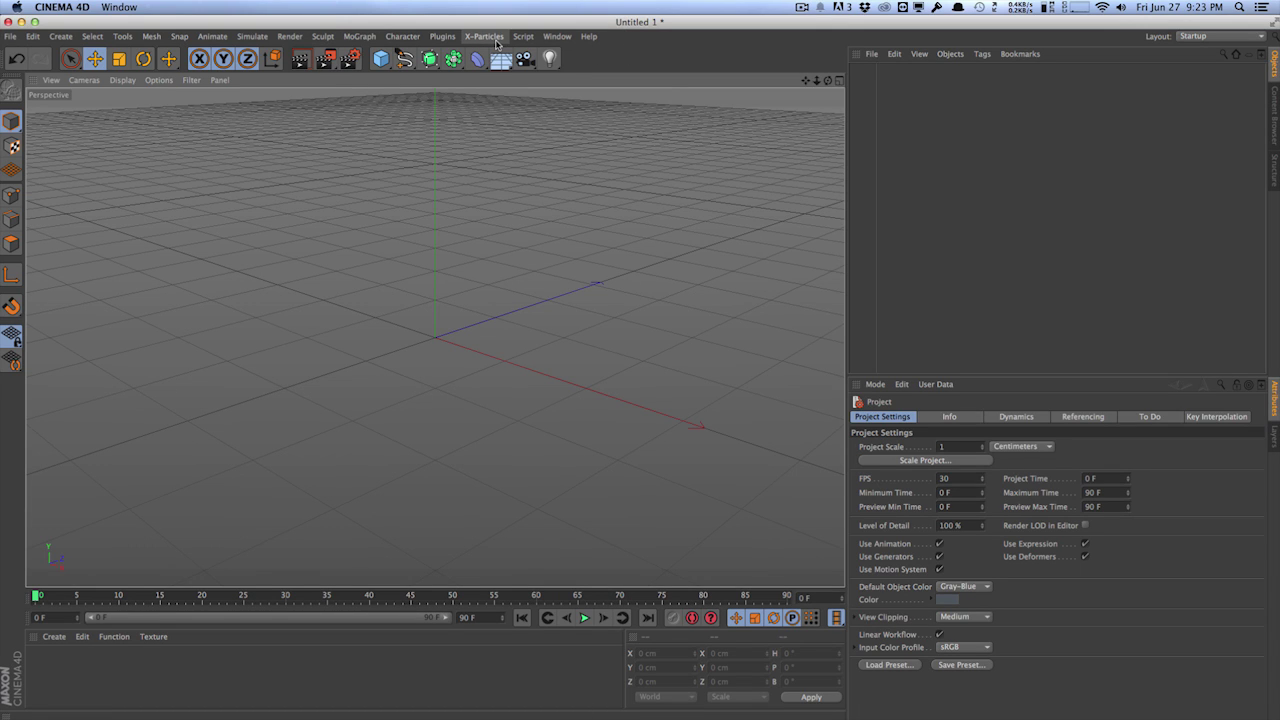
# - Add an X-Particles Emitter to the empty scene and play the animation
pyautogui.click(484, 36)
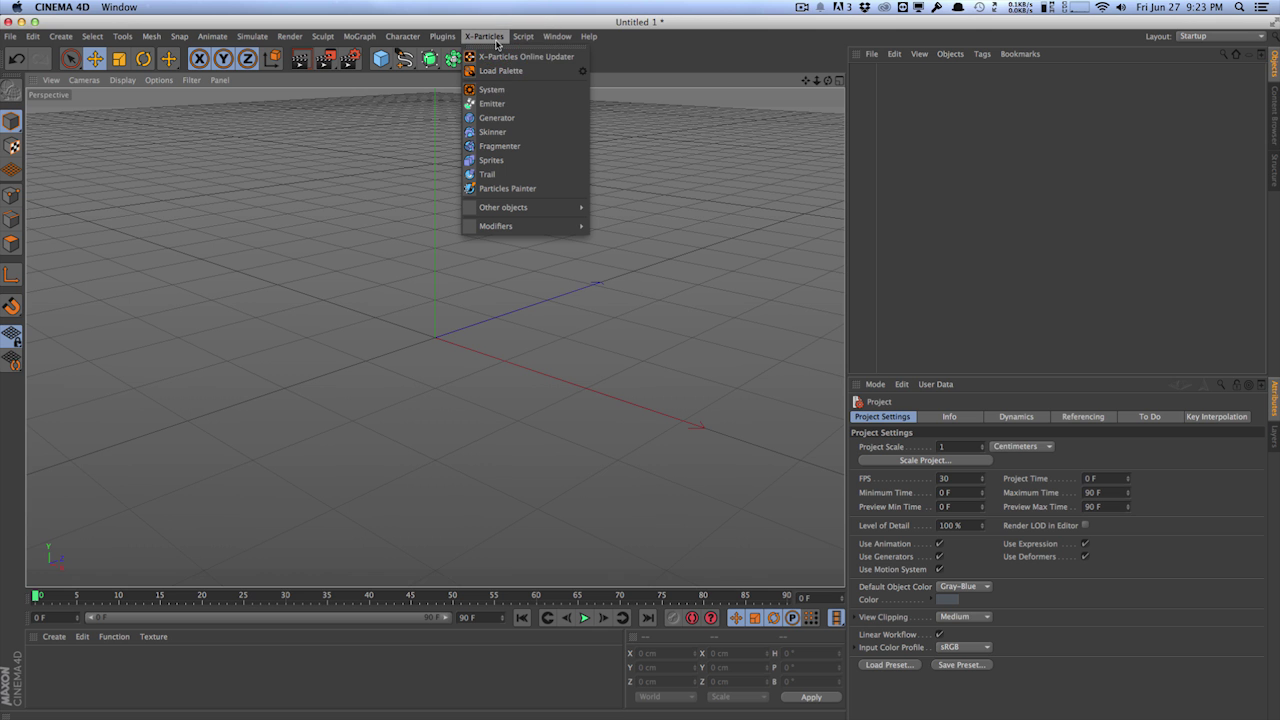
pyautogui.click(492, 104)
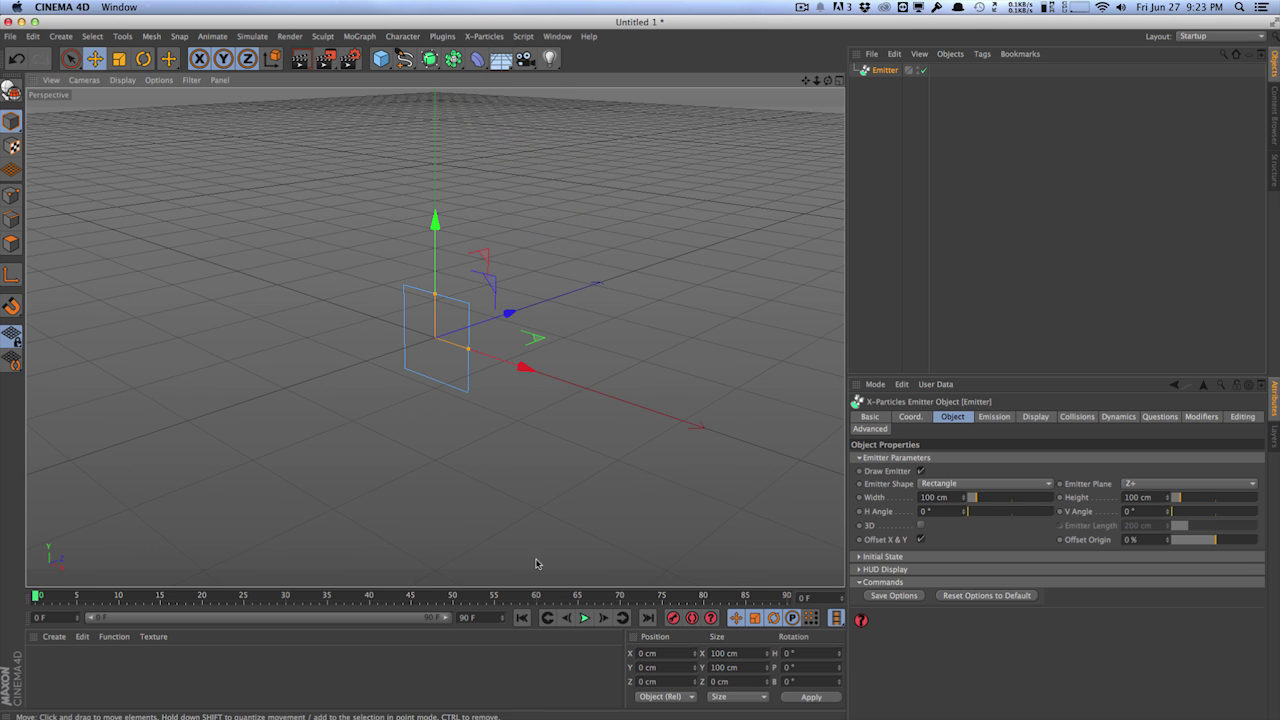
pyautogui.click(584, 617)
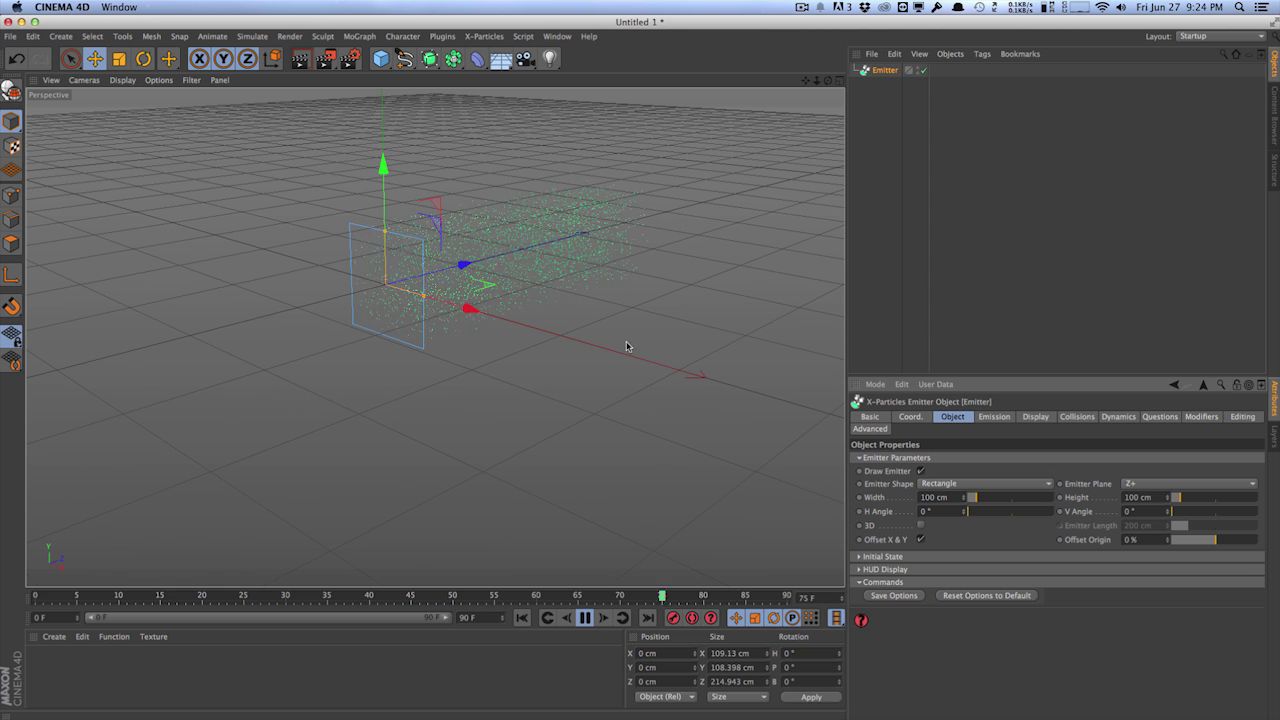
# - Change the emitter shape to Circle with a disc radius of 30 cm
pyautogui.click(935, 484)
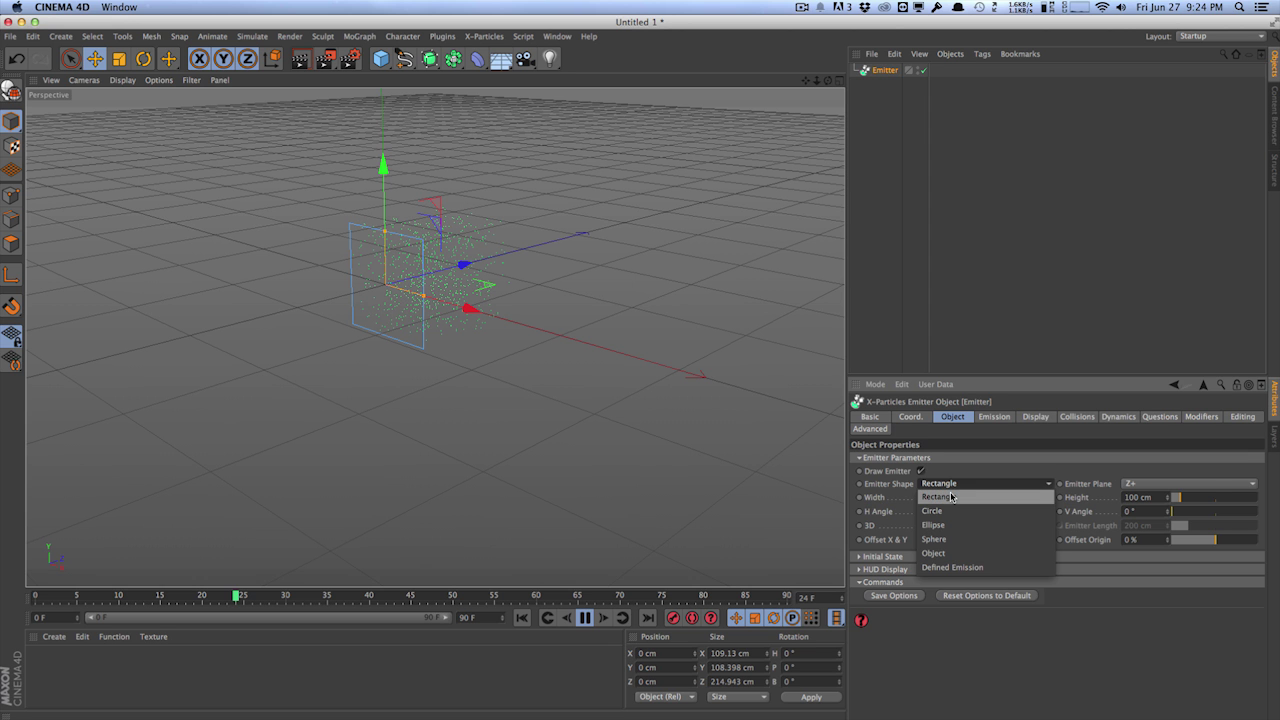
pyautogui.click(935, 510)
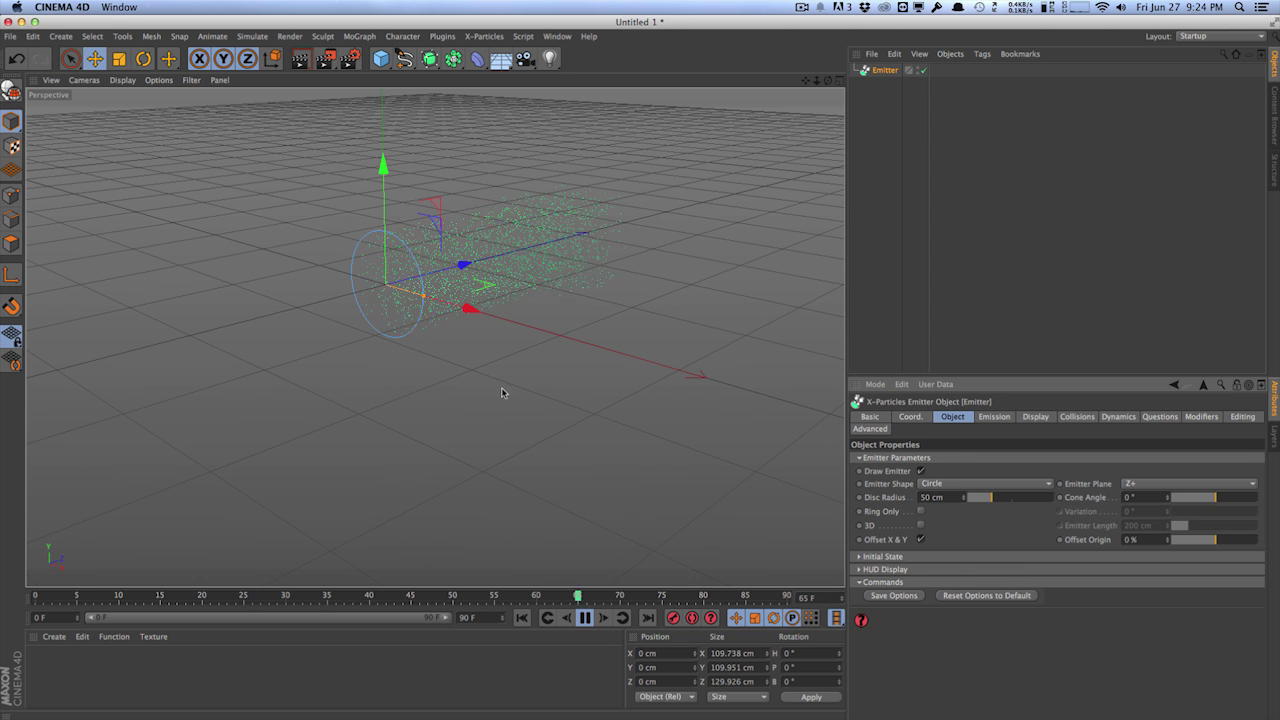
pyautogui.click(940, 497)
pyautogui.click(846, 497)
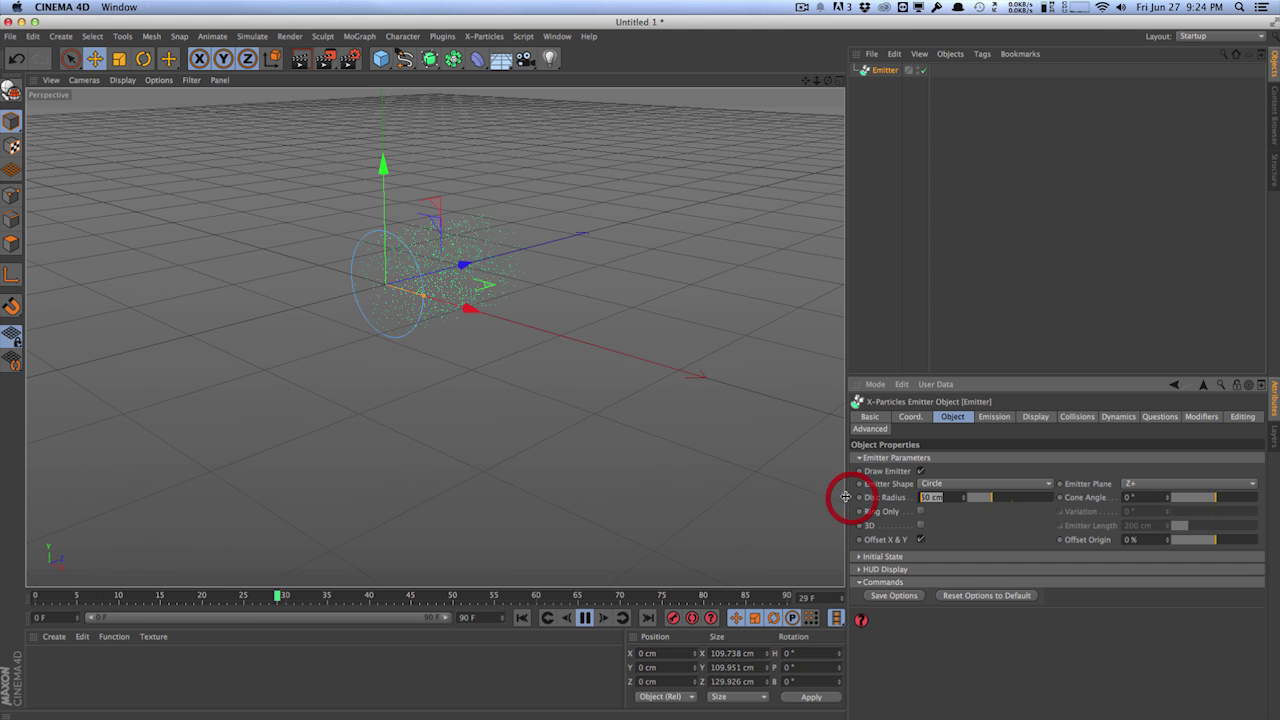
pyautogui.write('30')
pyautogui.press('Return')
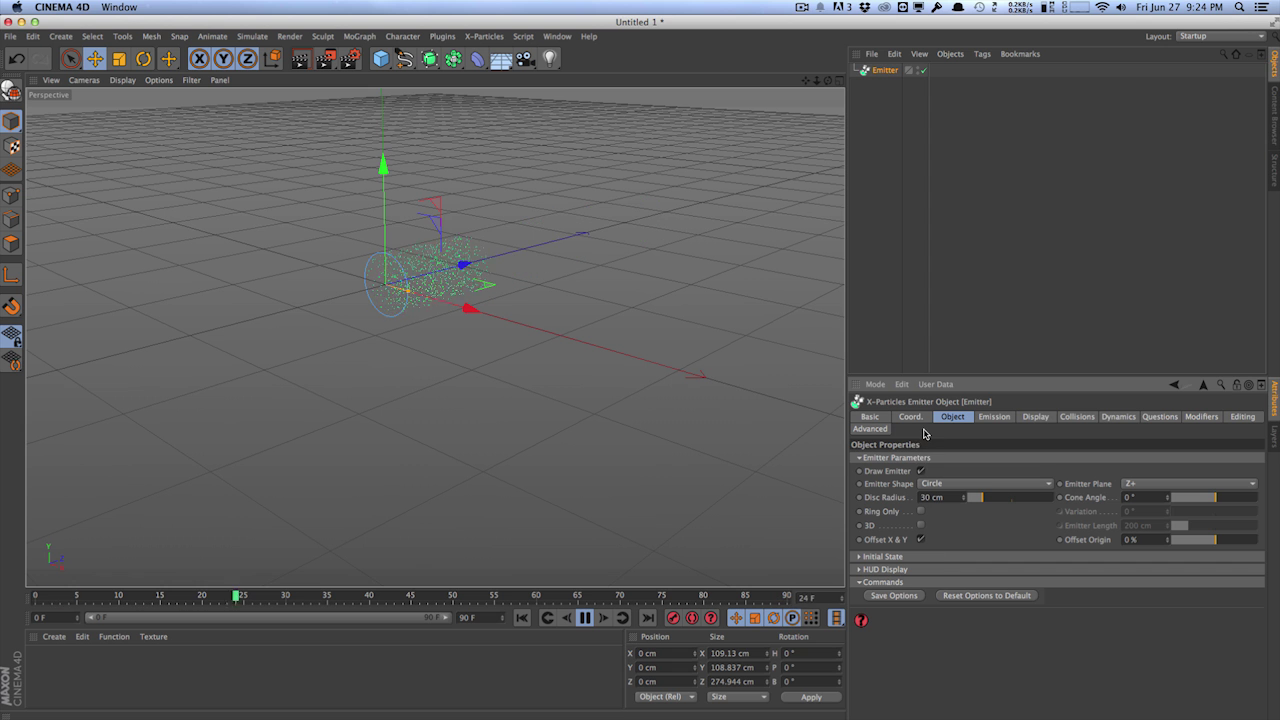
# - Set the emitter's birthrate to 10000 in its emission settings, keeping the Rate emission mode
pyautogui.click(992, 418)
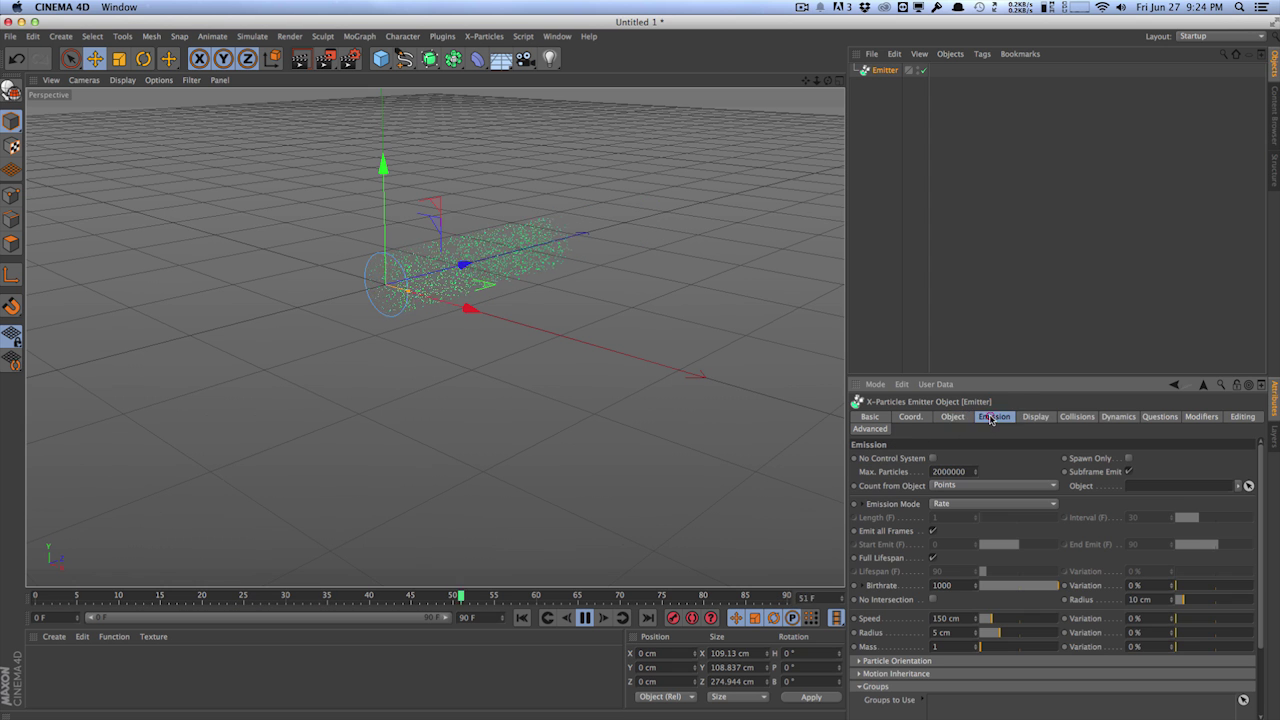
pyautogui.click(958, 504)
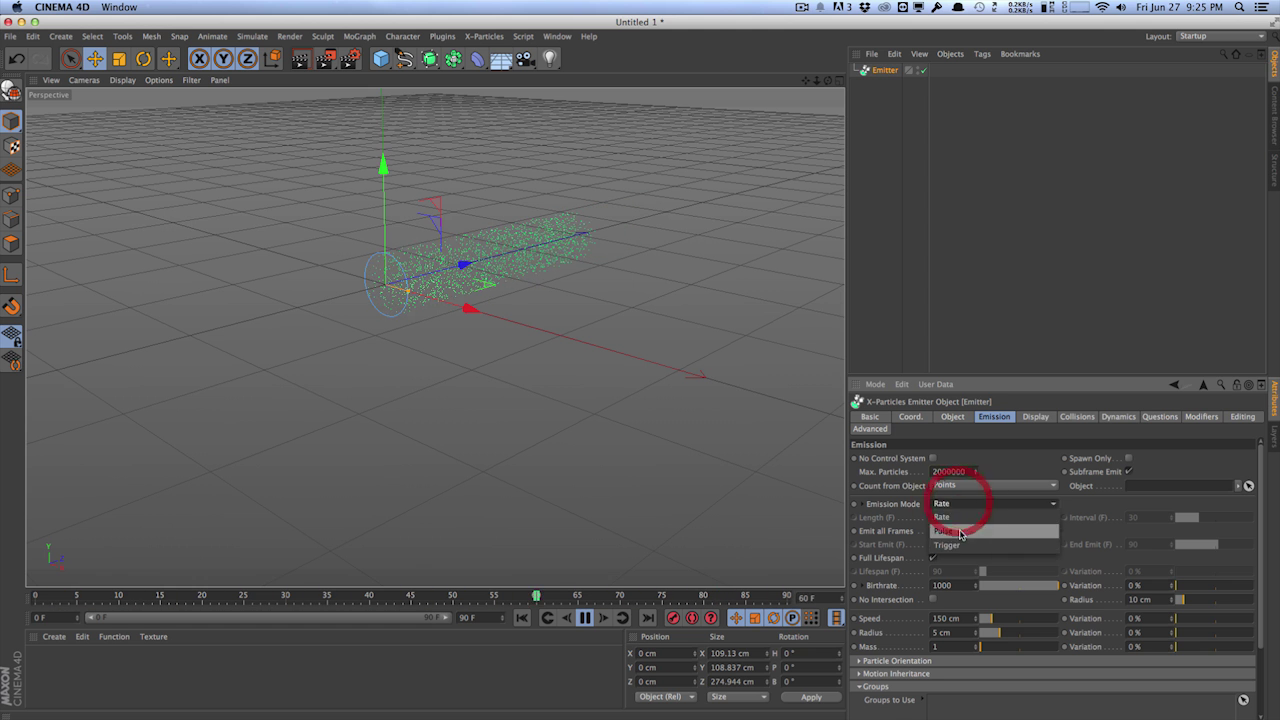
pyautogui.click(891, 531)
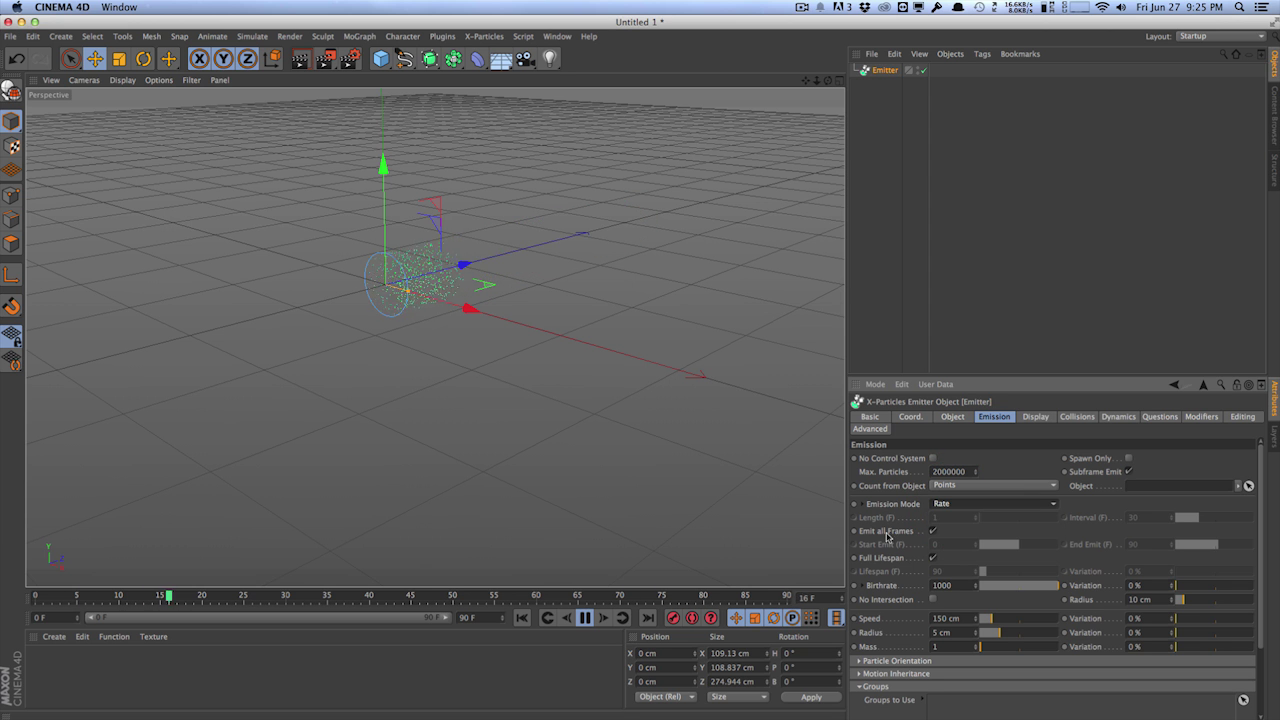
pyautogui.click(955, 585)
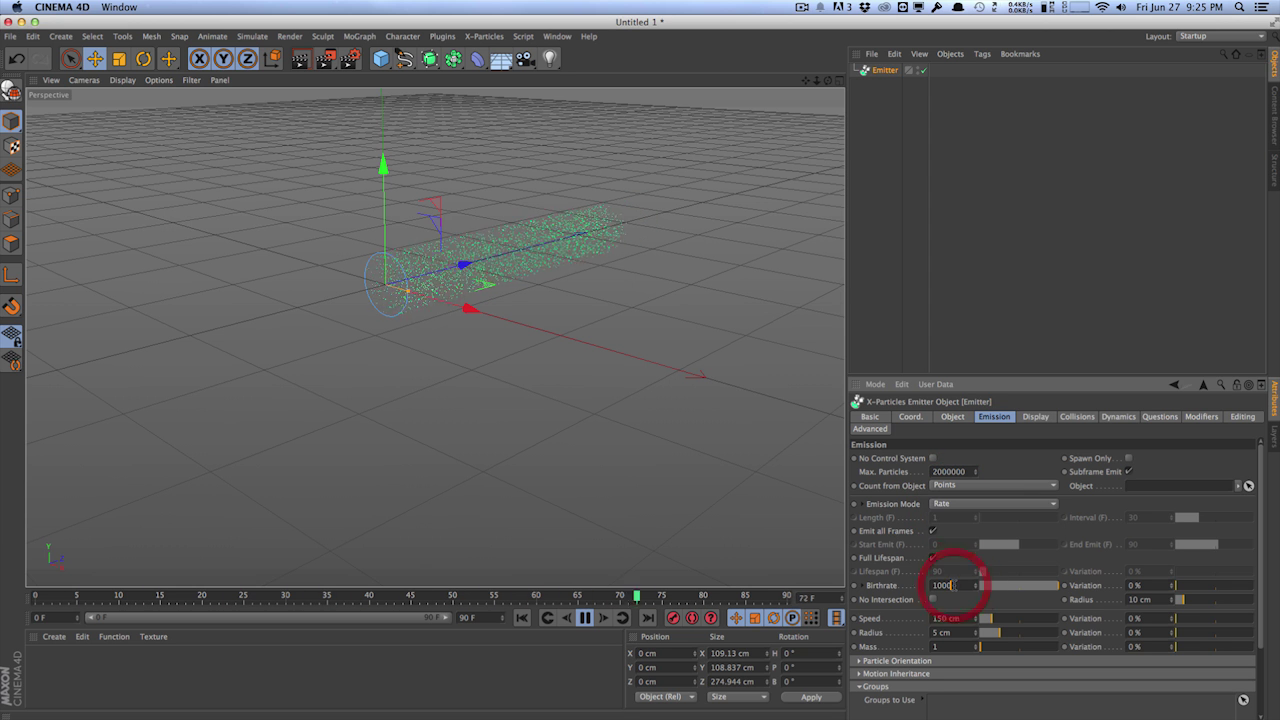
pyautogui.write('0')
pyautogui.press('Return')
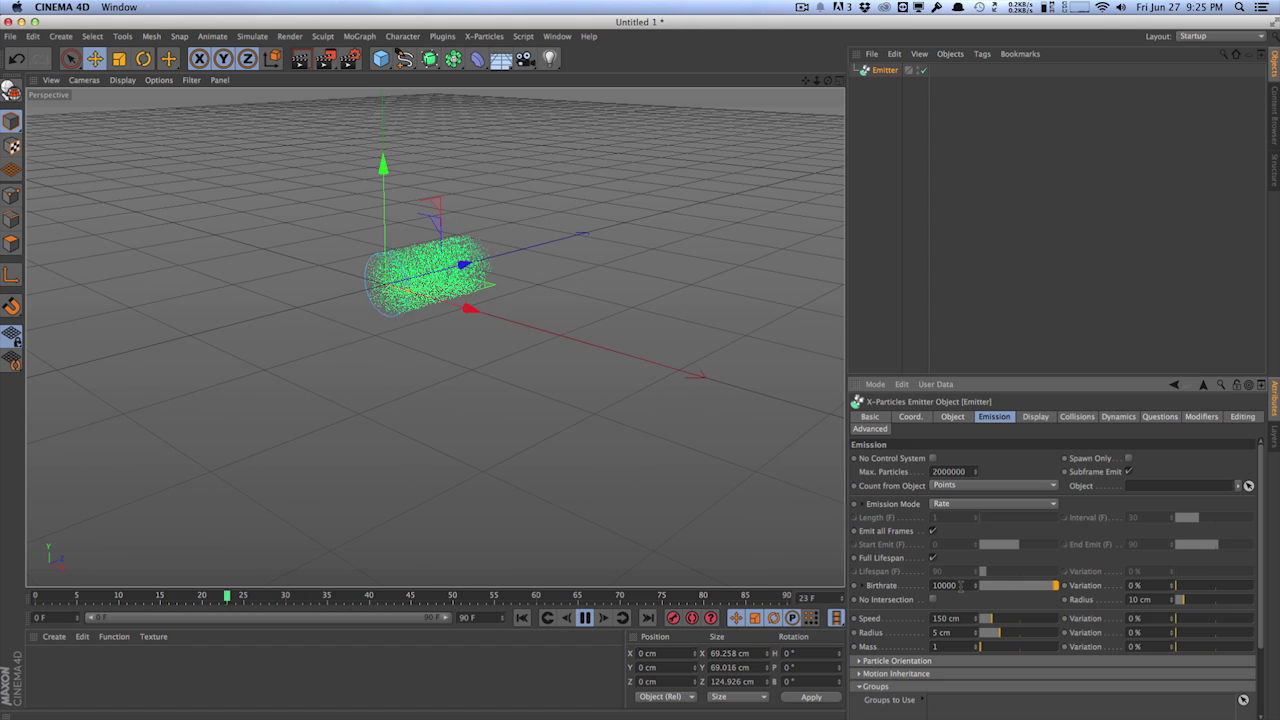
# - Test a birthrate of 1000000 on the emitter and set it back to 10000
pyautogui.click(955, 585)
pyautogui.write('00')
pyautogui.press('Return')
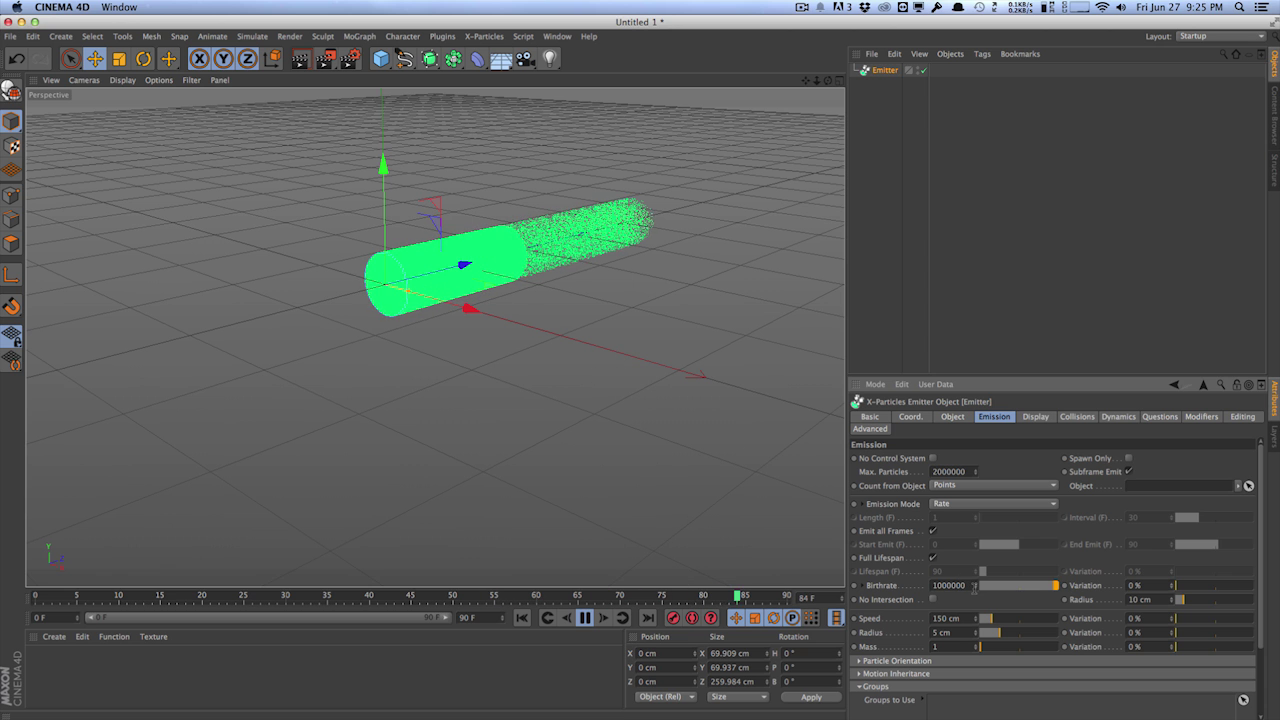
pyautogui.click(963, 585)
pyautogui.press('BackSpace')
pyautogui.press('BackSpace')
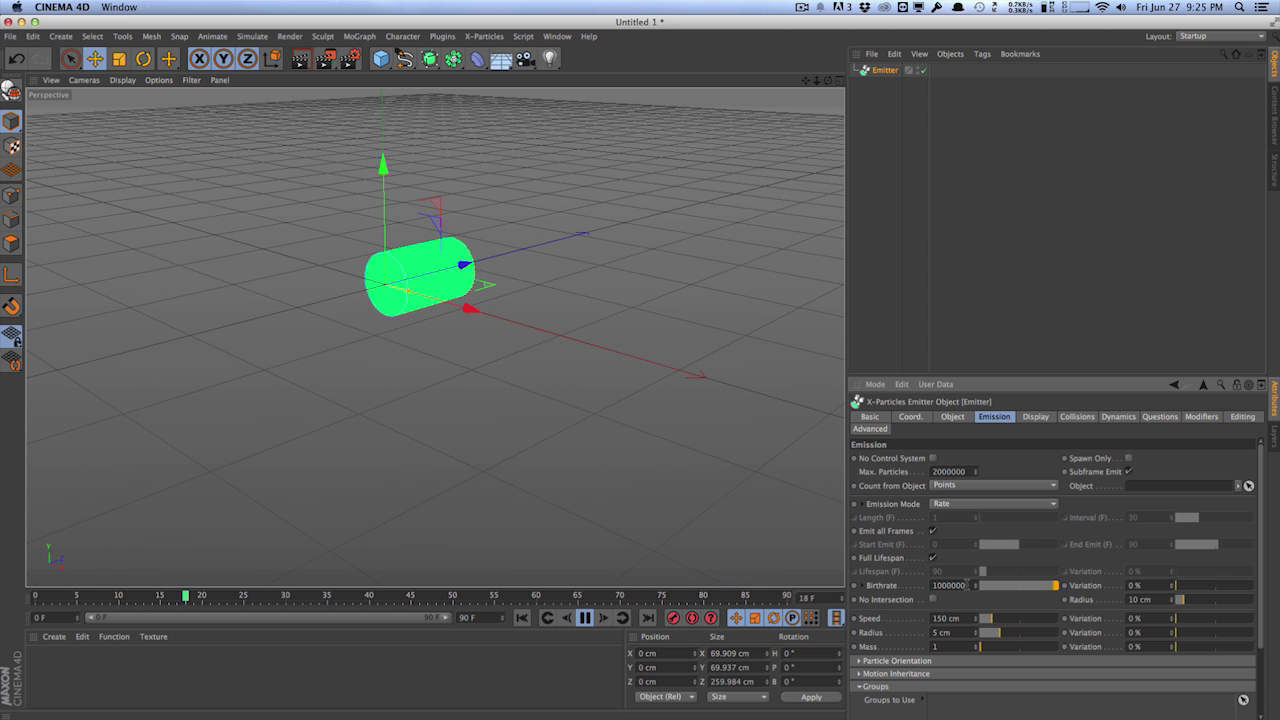
pyautogui.press('Return')
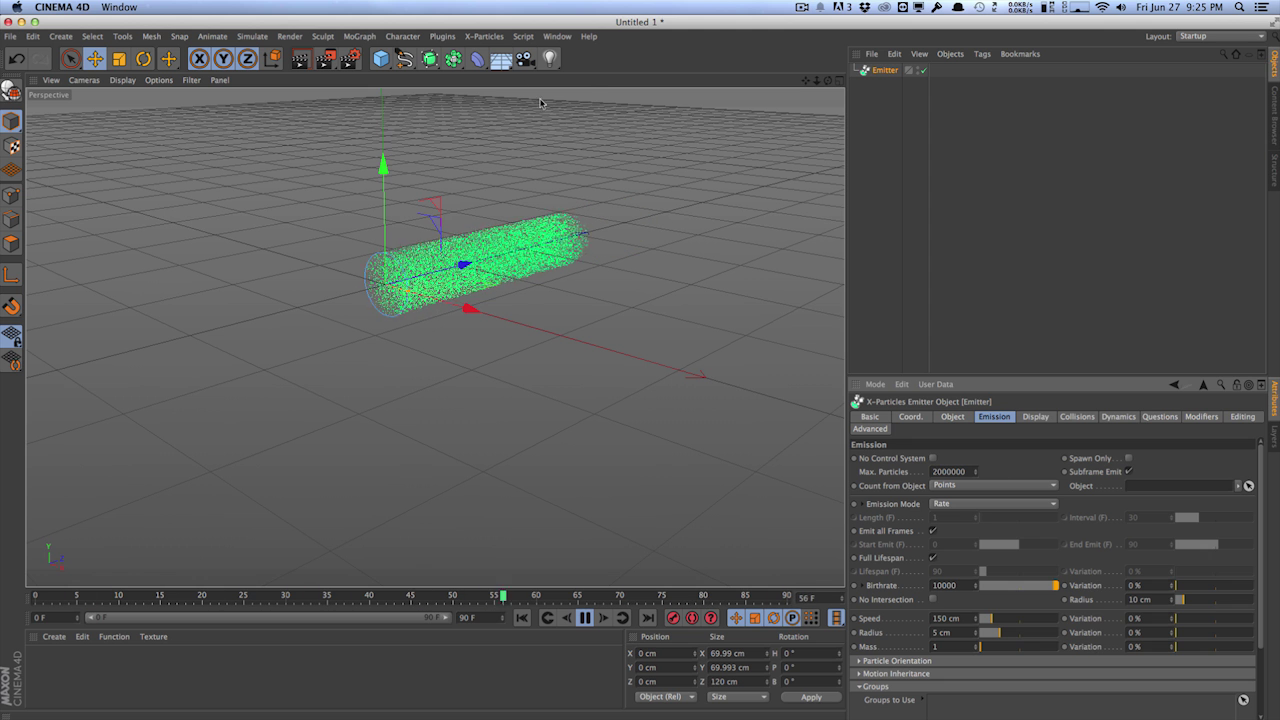
# - Add an X-Particles Turbulence modifier to the scene and stop playback after previewing its effect on the particles
pyautogui.click(487, 36)
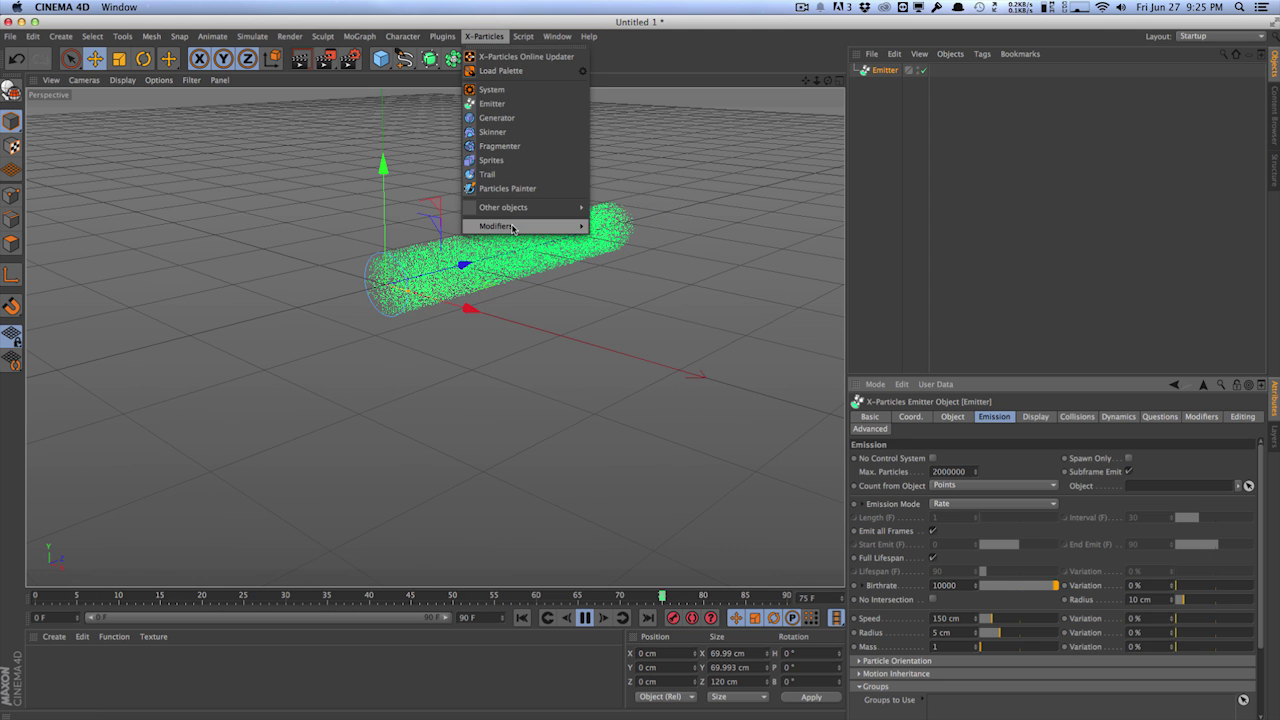
pyautogui.moveTo(513, 229)
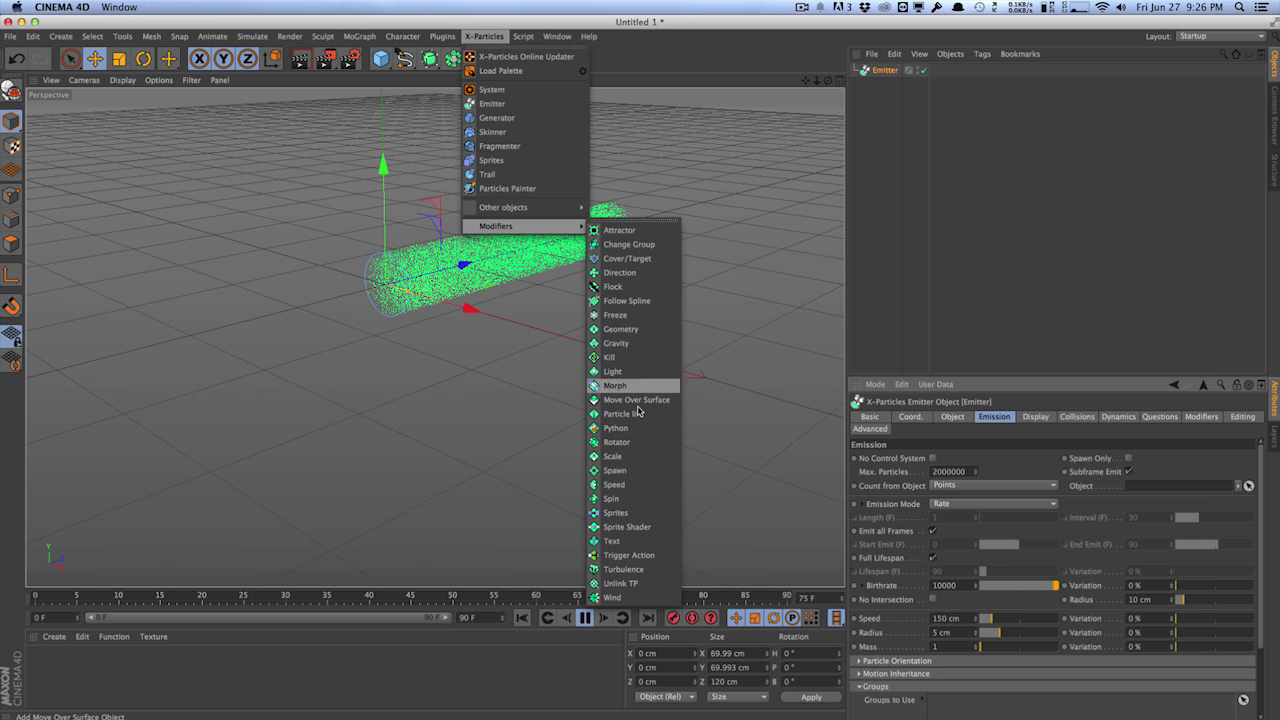
pyautogui.click(647, 569)
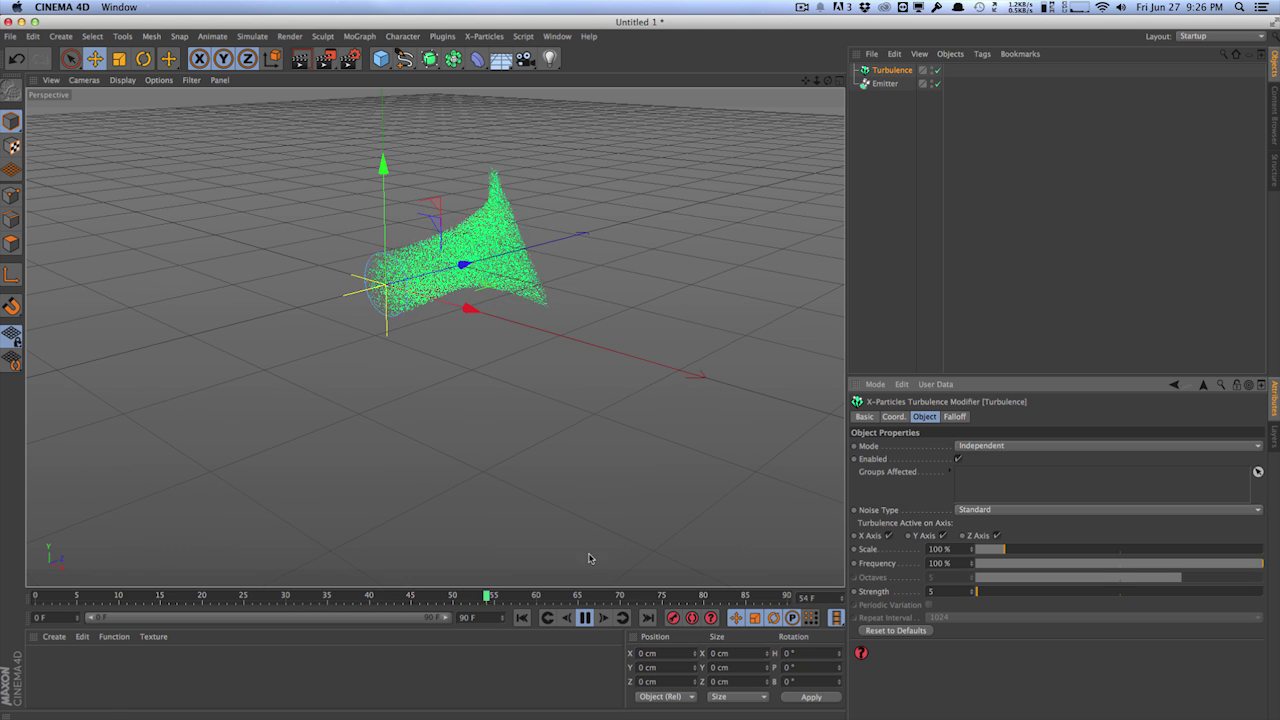
pyautogui.click(586, 618)
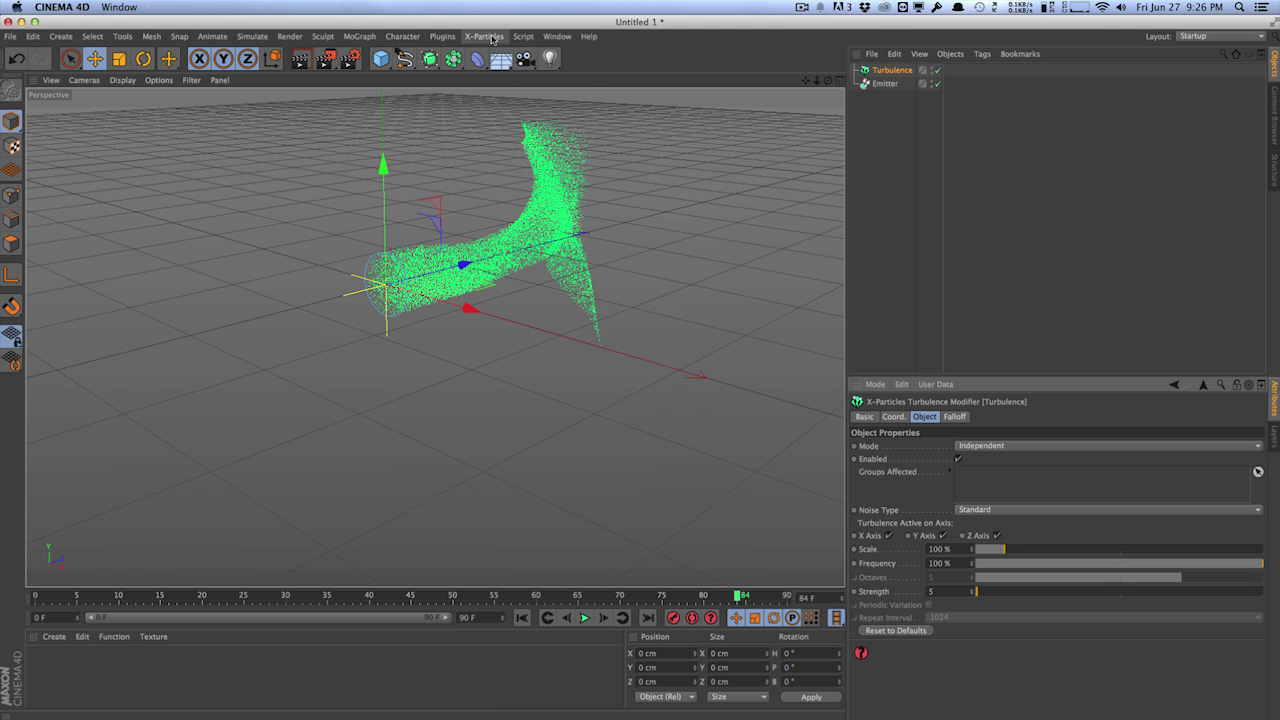
# - Try an X-Particles Gravity modifier by playing the simulation from the first frame, and delete the modifier
pyautogui.click(483, 36)
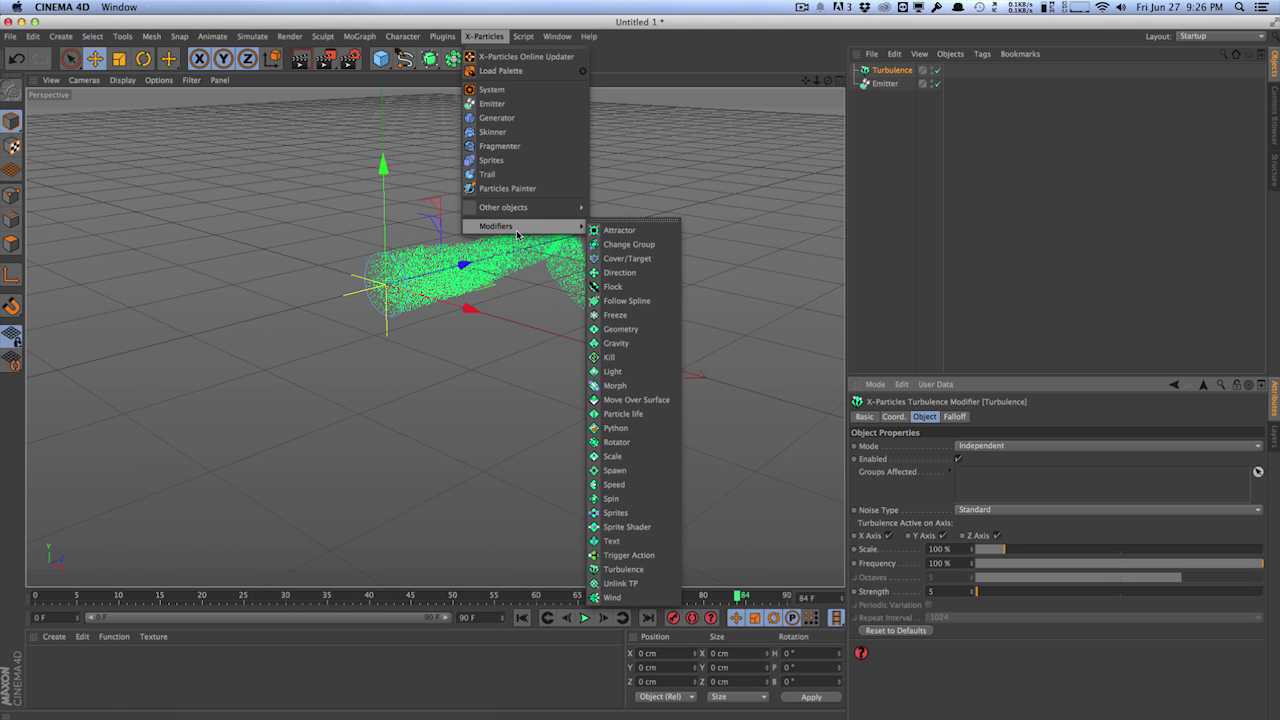
pyautogui.click(616, 343)
pyautogui.click(522, 618)
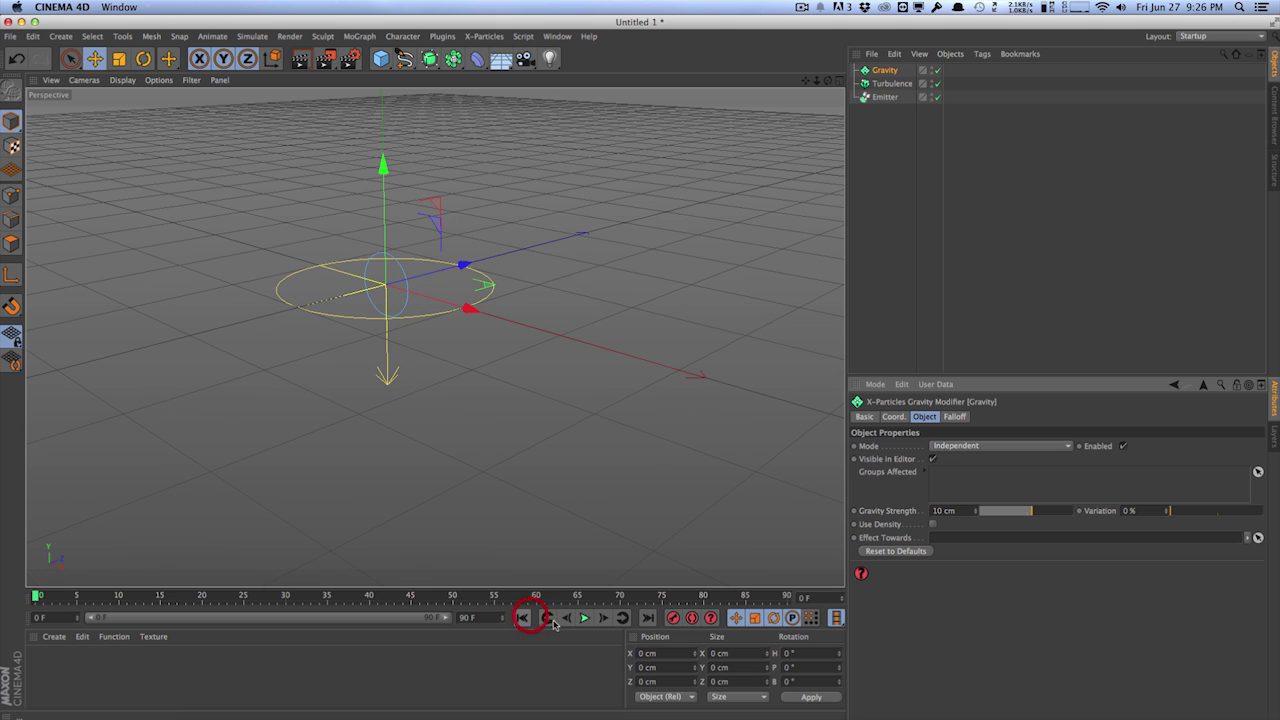
pyautogui.click(586, 618)
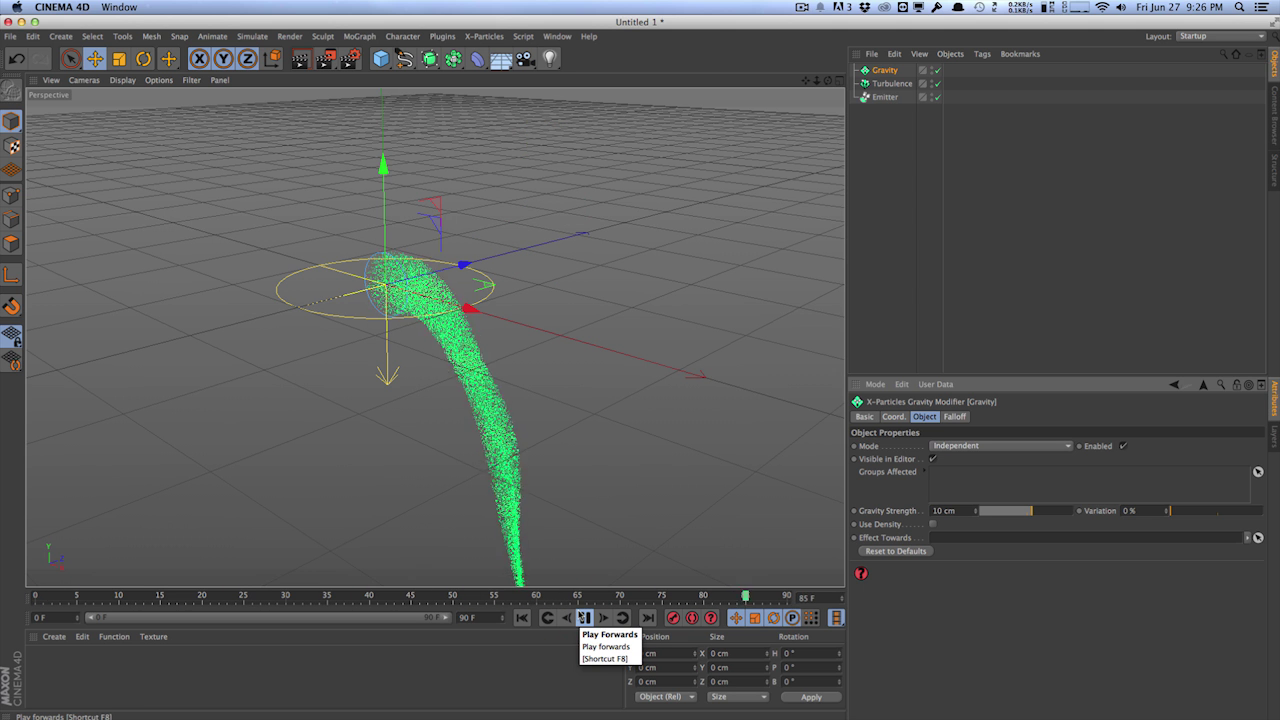
pyautogui.click(586, 618)
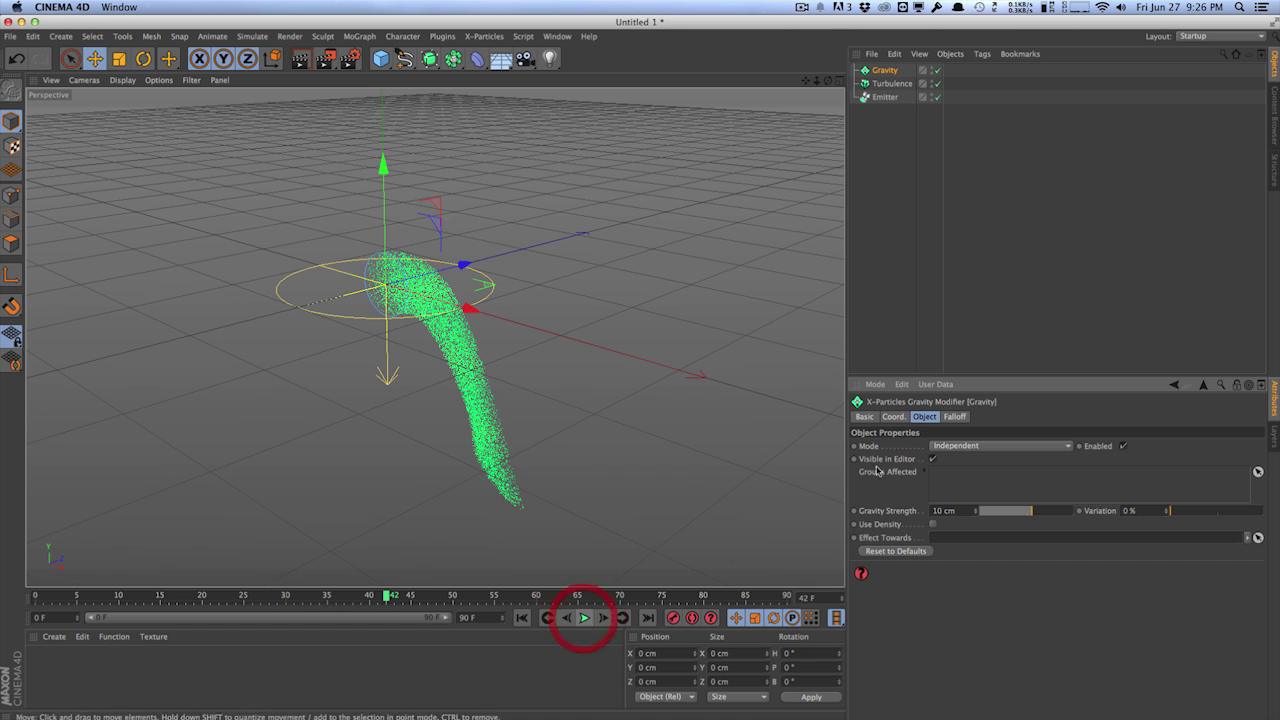
pyautogui.click(880, 71)
pyautogui.press('Delete')
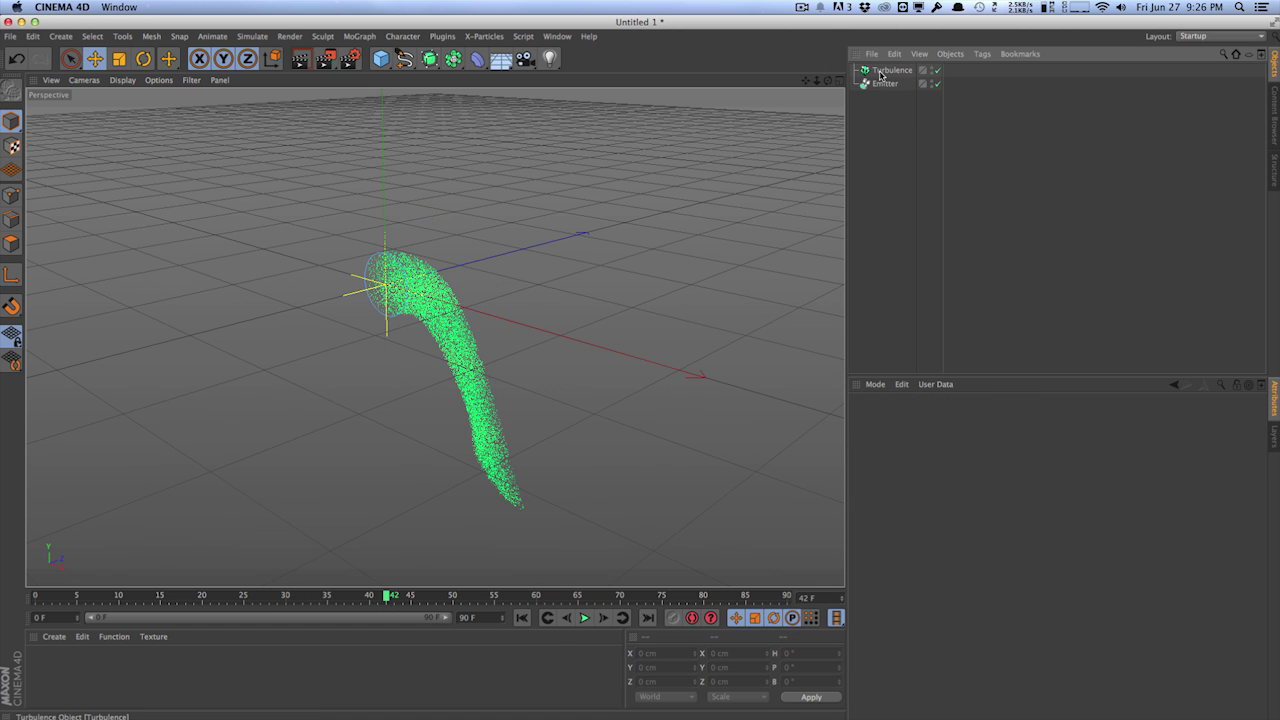
# - Set the Turbulence modifier's strength to 8 and frequency to 80%, and preview the simulation
pyautogui.click(886, 70)
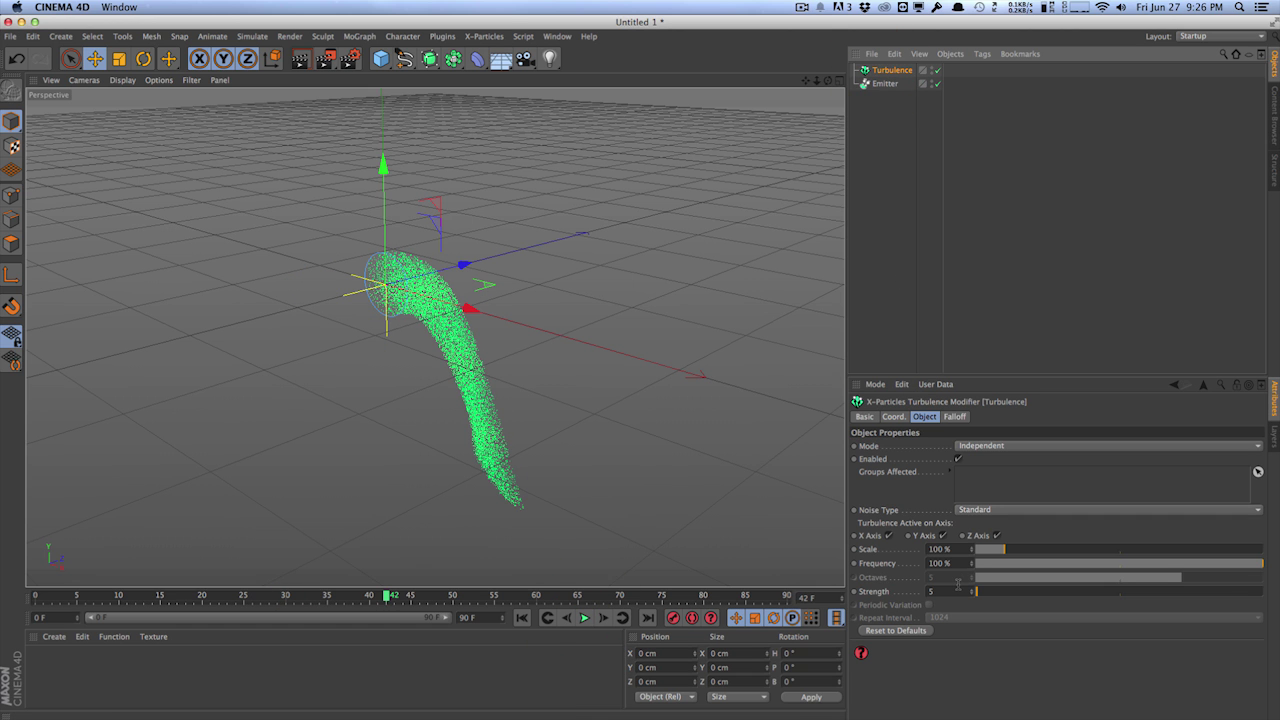
pyautogui.click(880, 590)
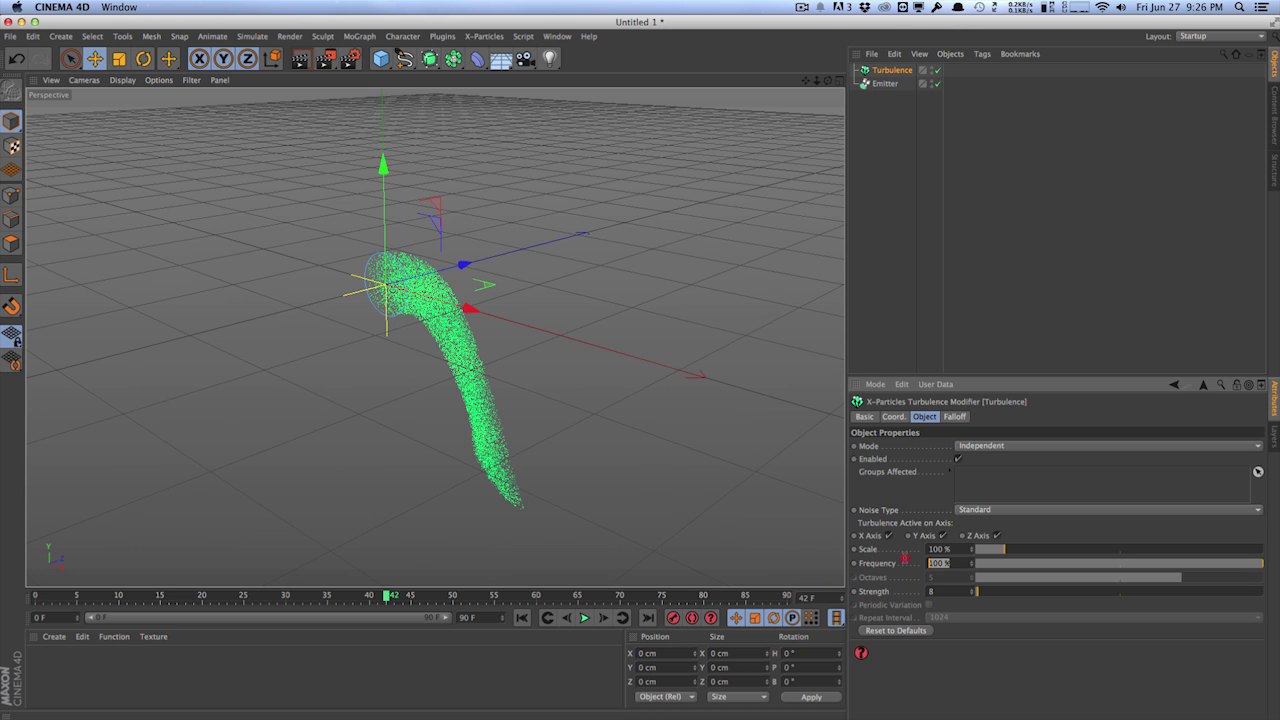
pyautogui.write('80')
pyautogui.press('Return')
pyautogui.click(584, 618)
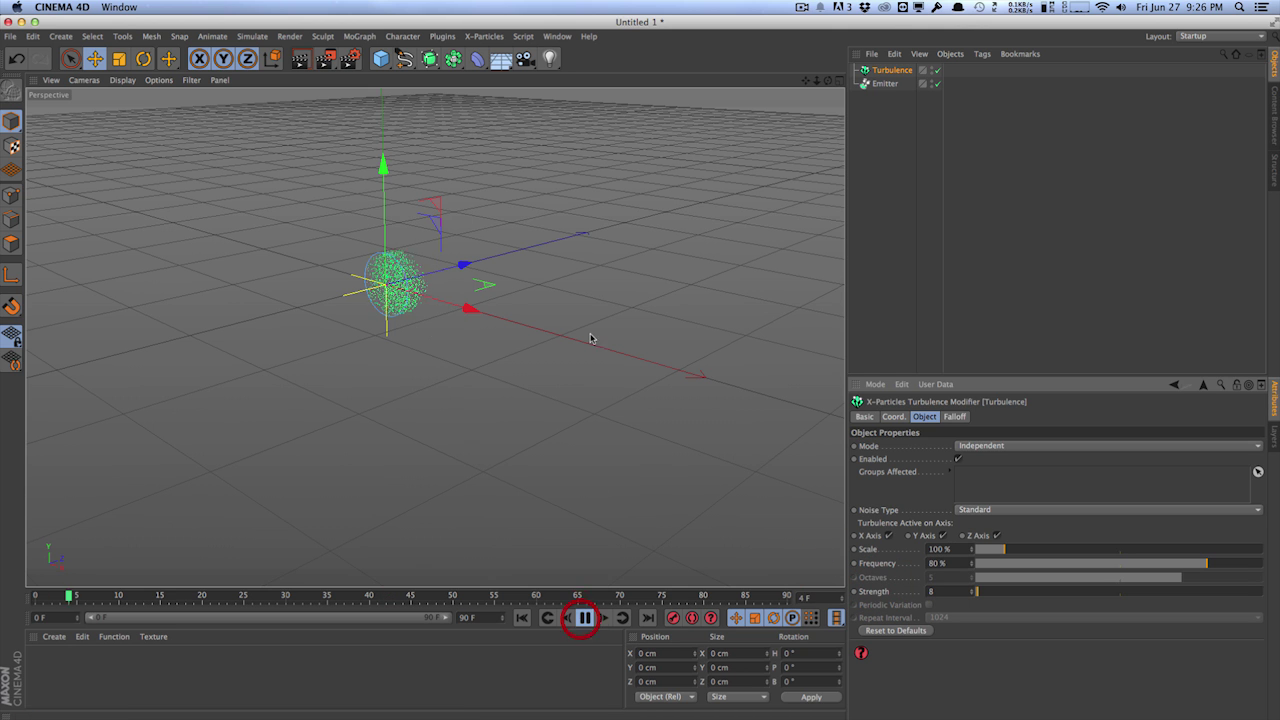
pyautogui.click(584, 618)
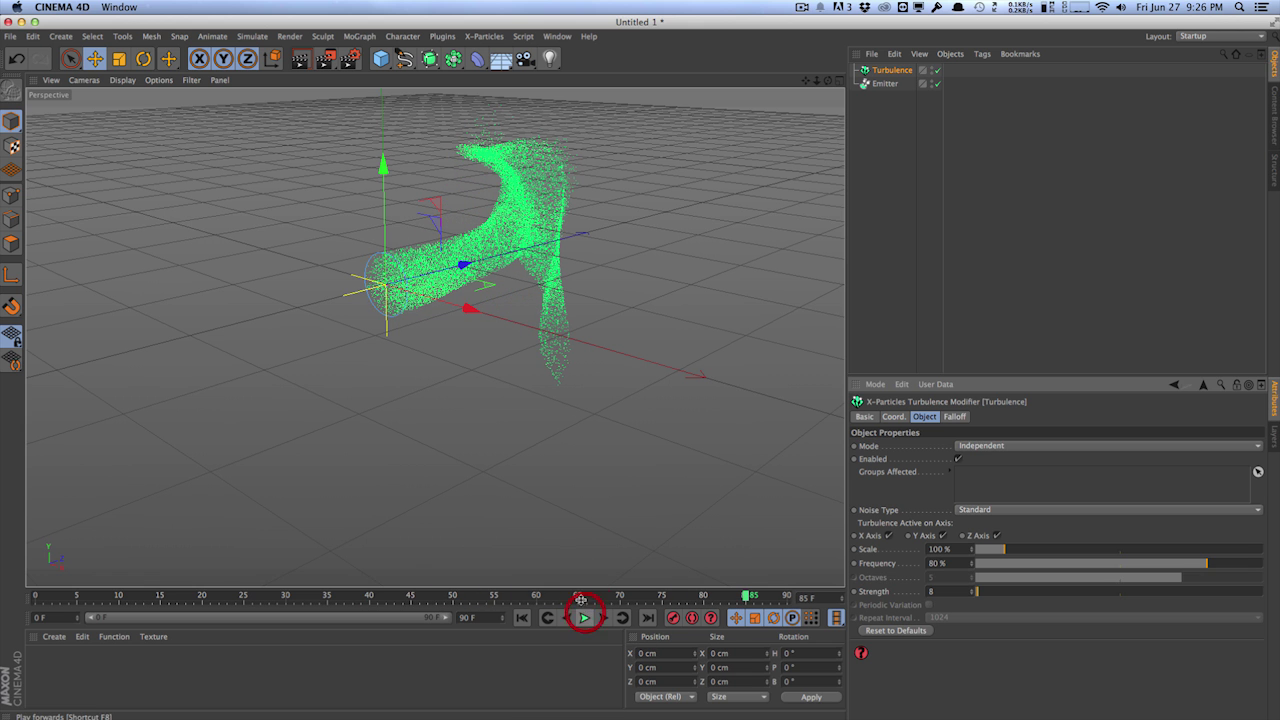
# - Render the particles in the viewport, and briefly play the simulation
pyautogui.click(304, 61)
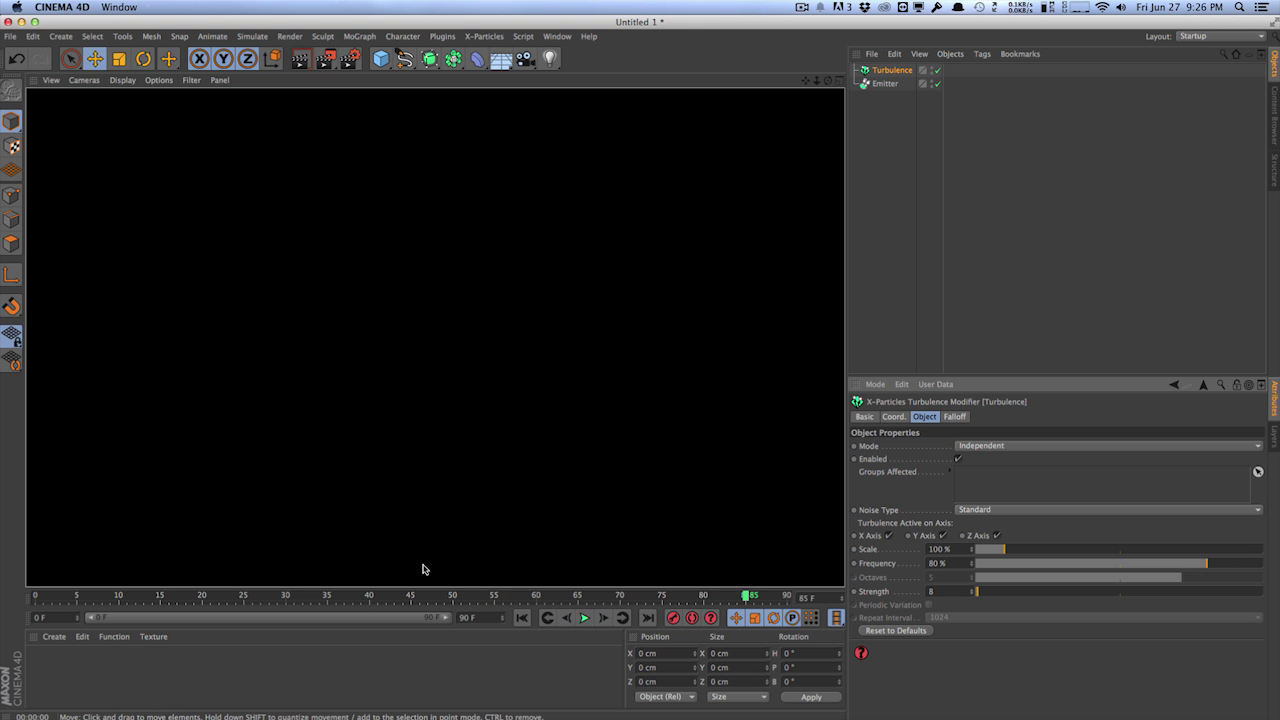
pyautogui.click(434, 651)
pyautogui.click(623, 412)
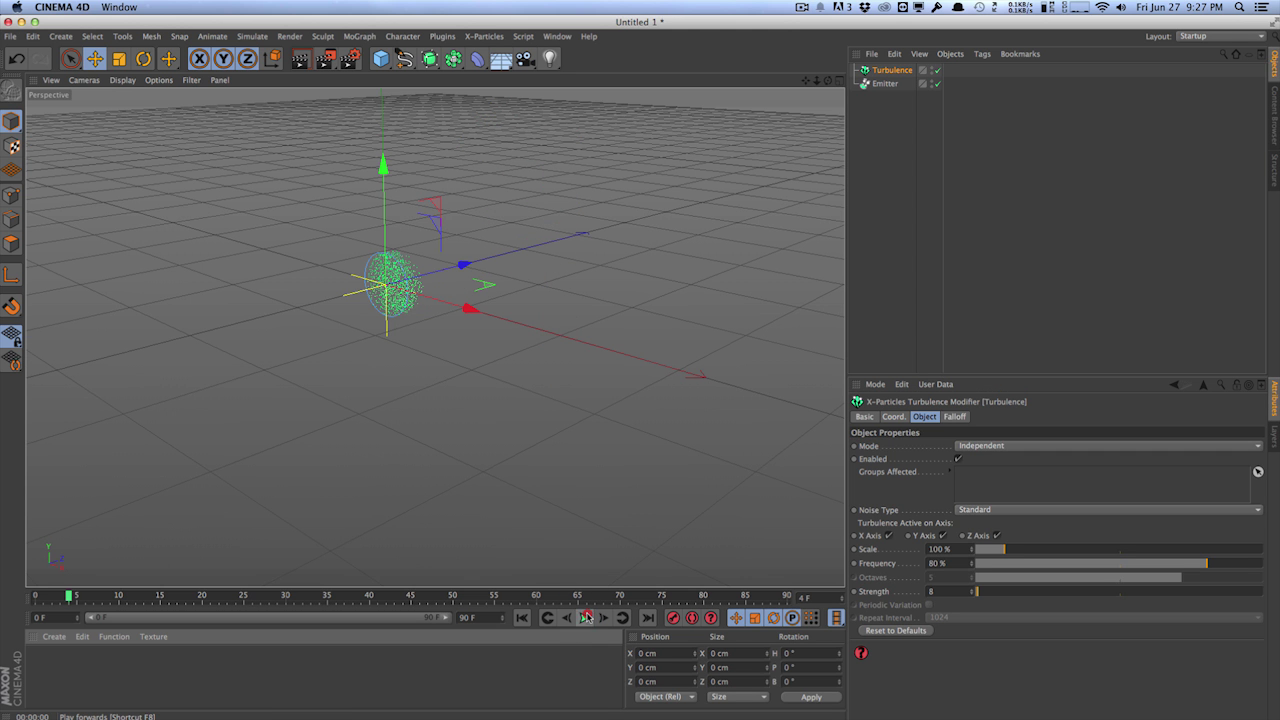
pyautogui.click(585, 617)
# - Create an X-Particles Material and assign it to the emitter
pyautogui.click(56, 637)
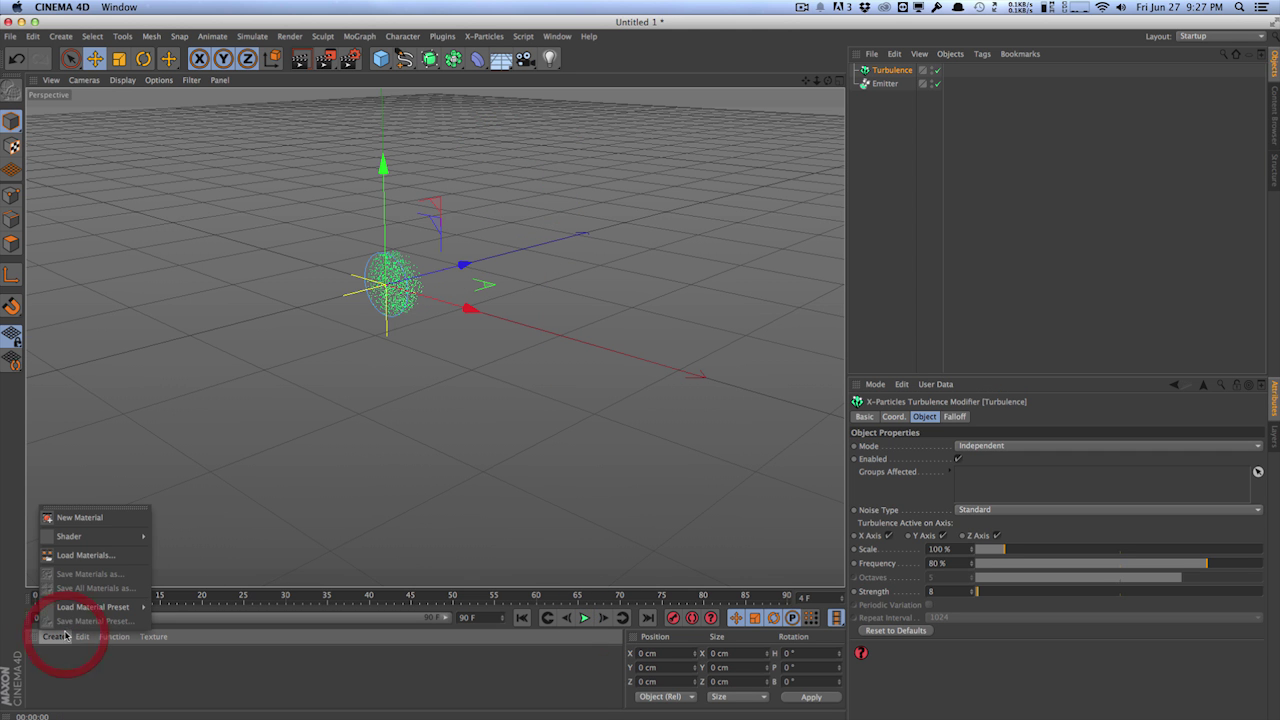
pyautogui.moveTo(100, 536)
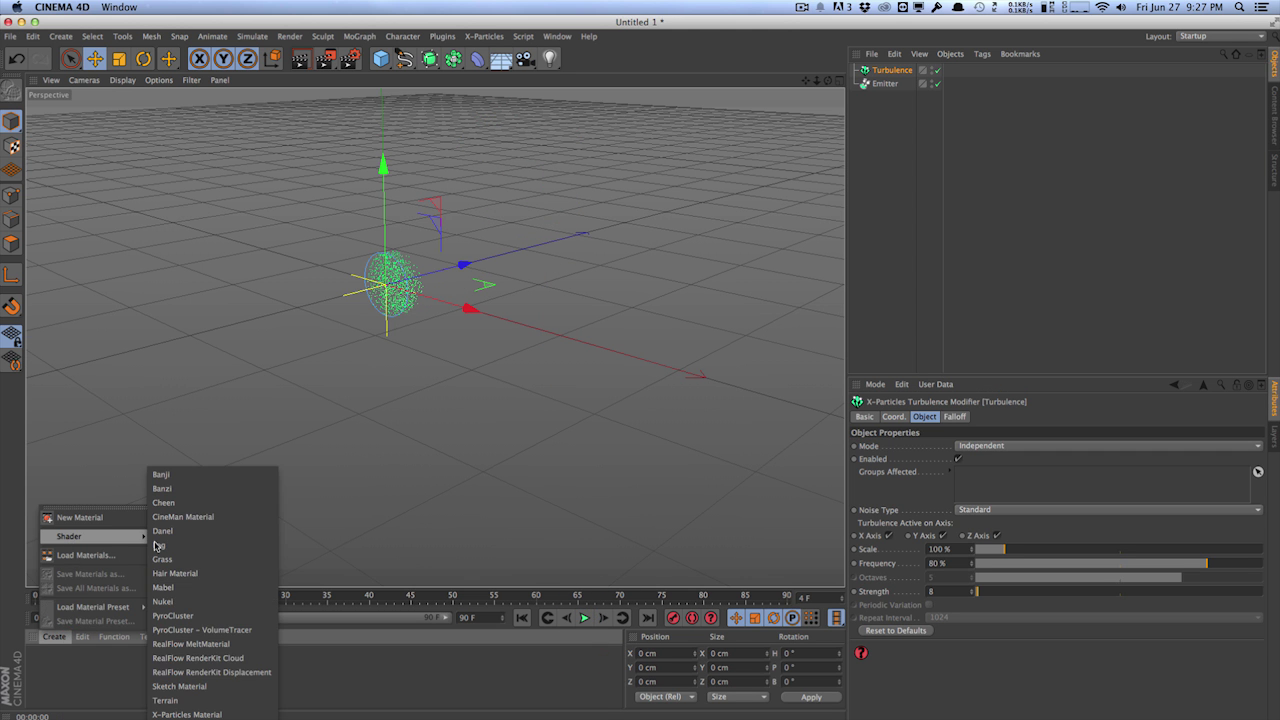
pyautogui.click(205, 713)
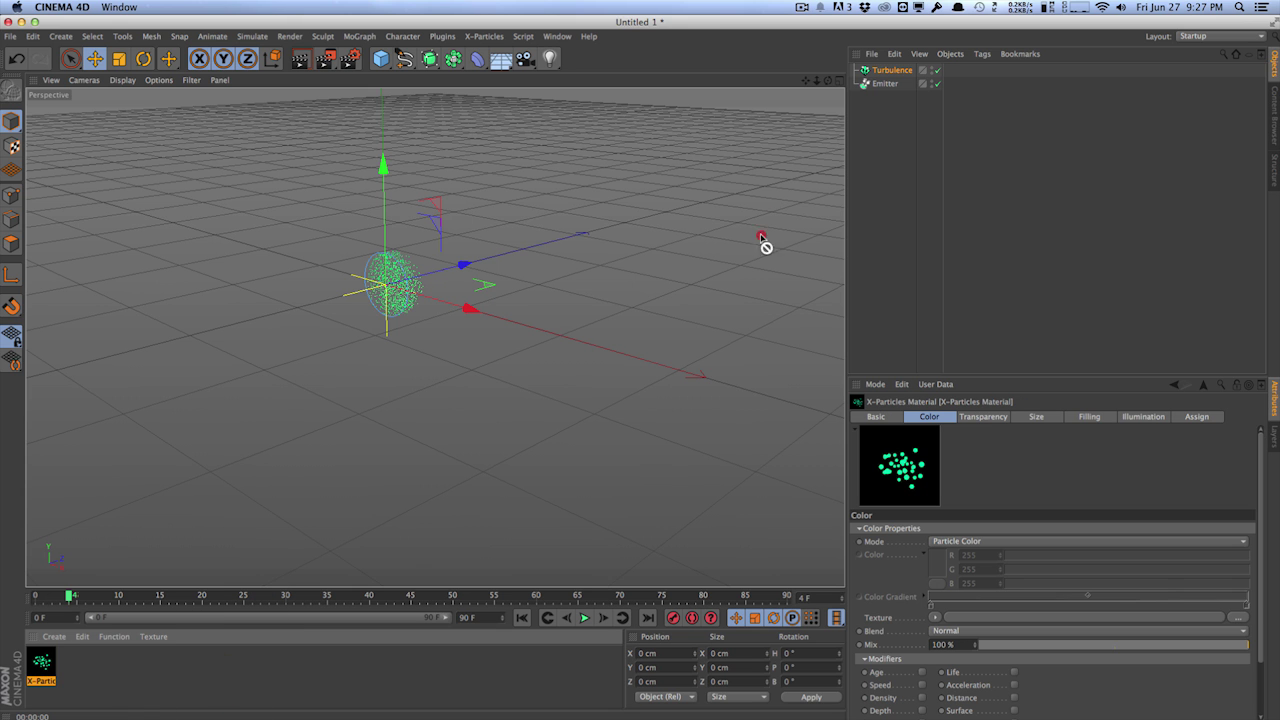
pyautogui.moveTo(883, 80); pyautogui.dragTo(884, 82)
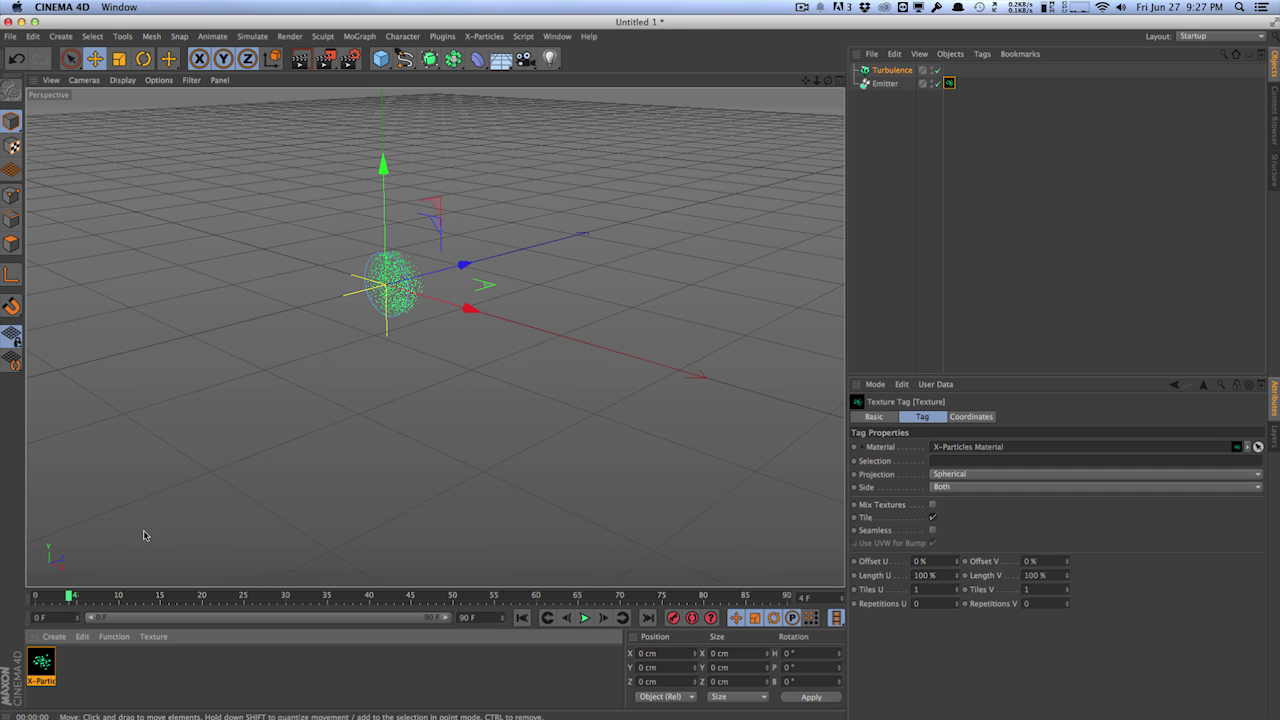
# - Set the X-Particles Material's size scale to 2% and view its transparency settings
pyautogui.click(50, 661)
pyautogui.doubleClick(50, 661)
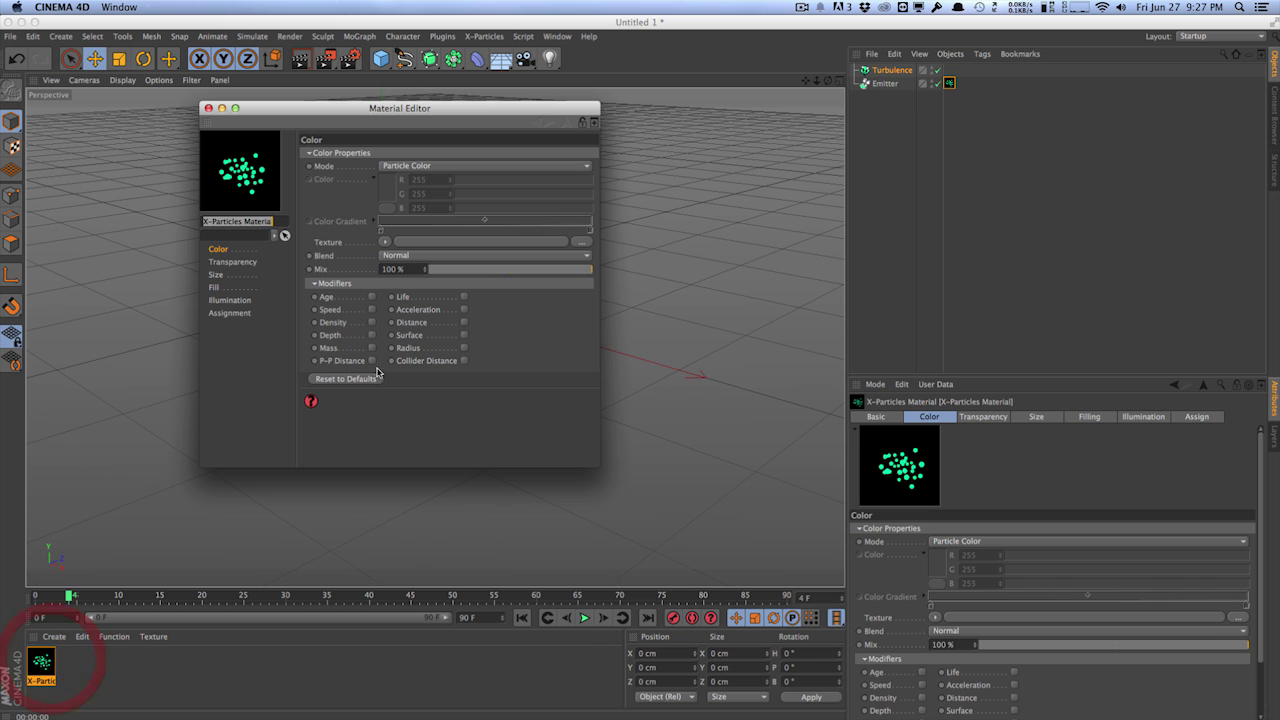
pyautogui.click(216, 275)
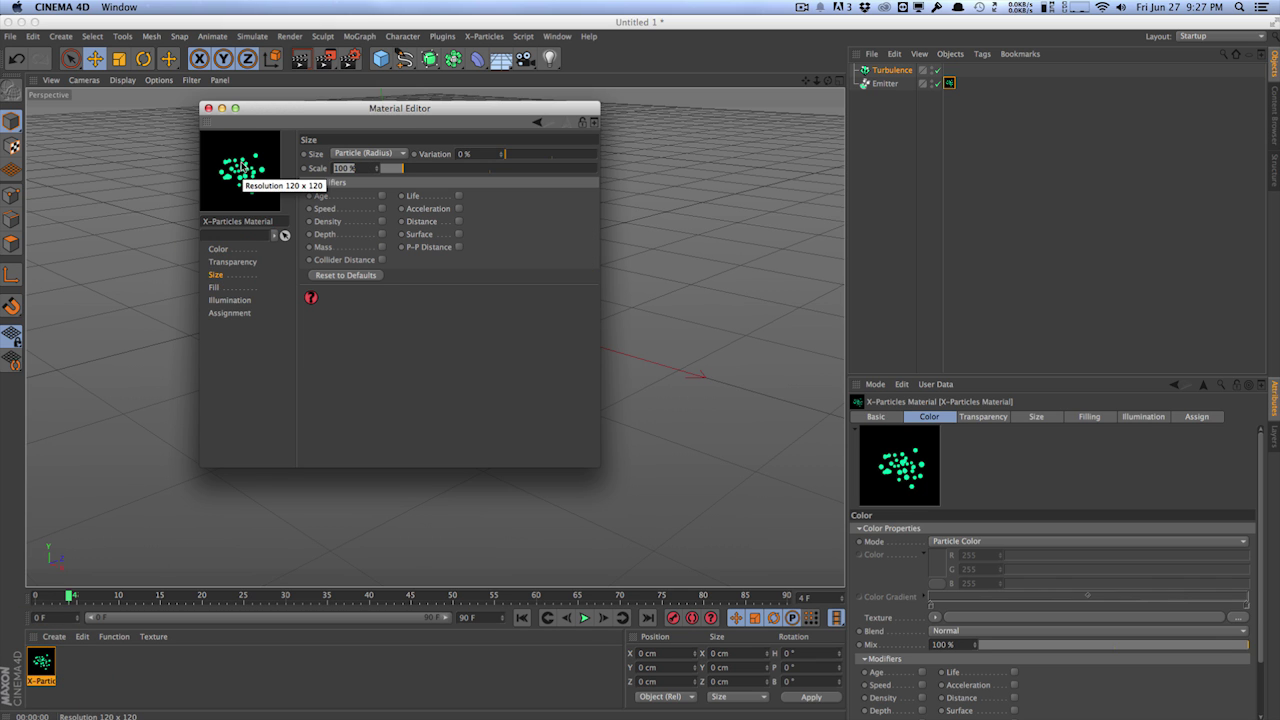
pyautogui.write('2')
pyautogui.press('Return')
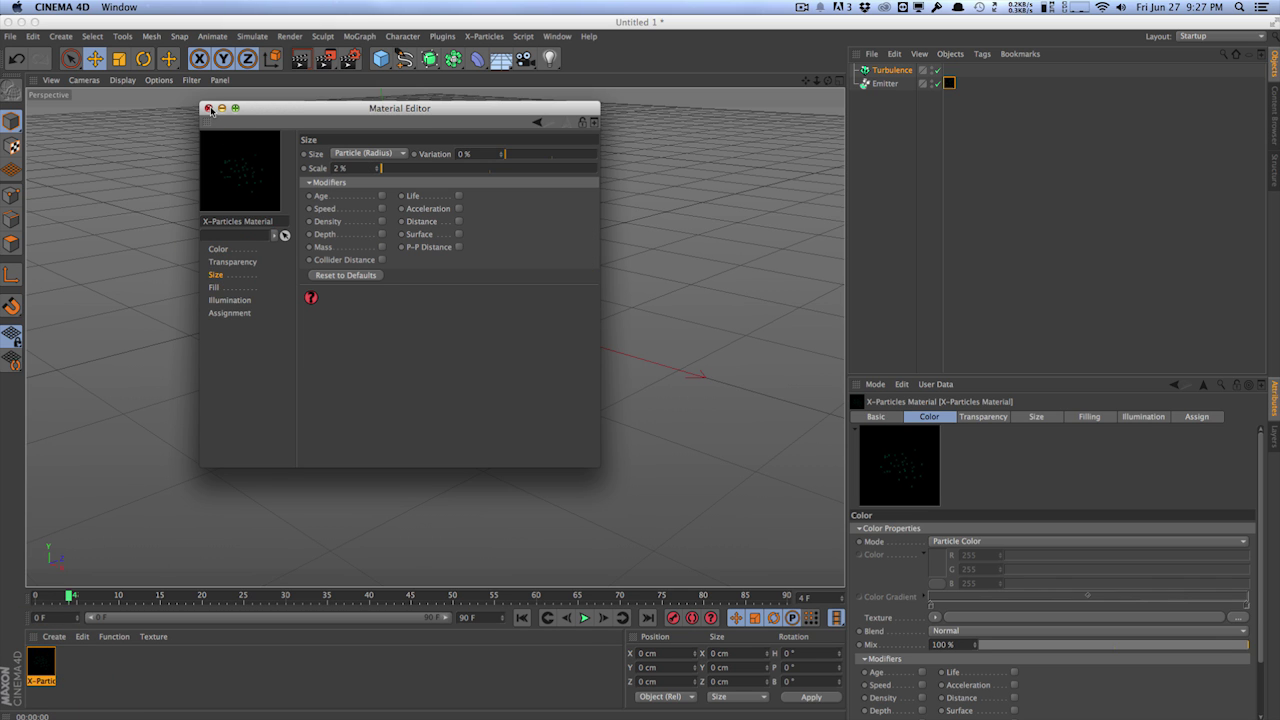
pyautogui.click(226, 261)
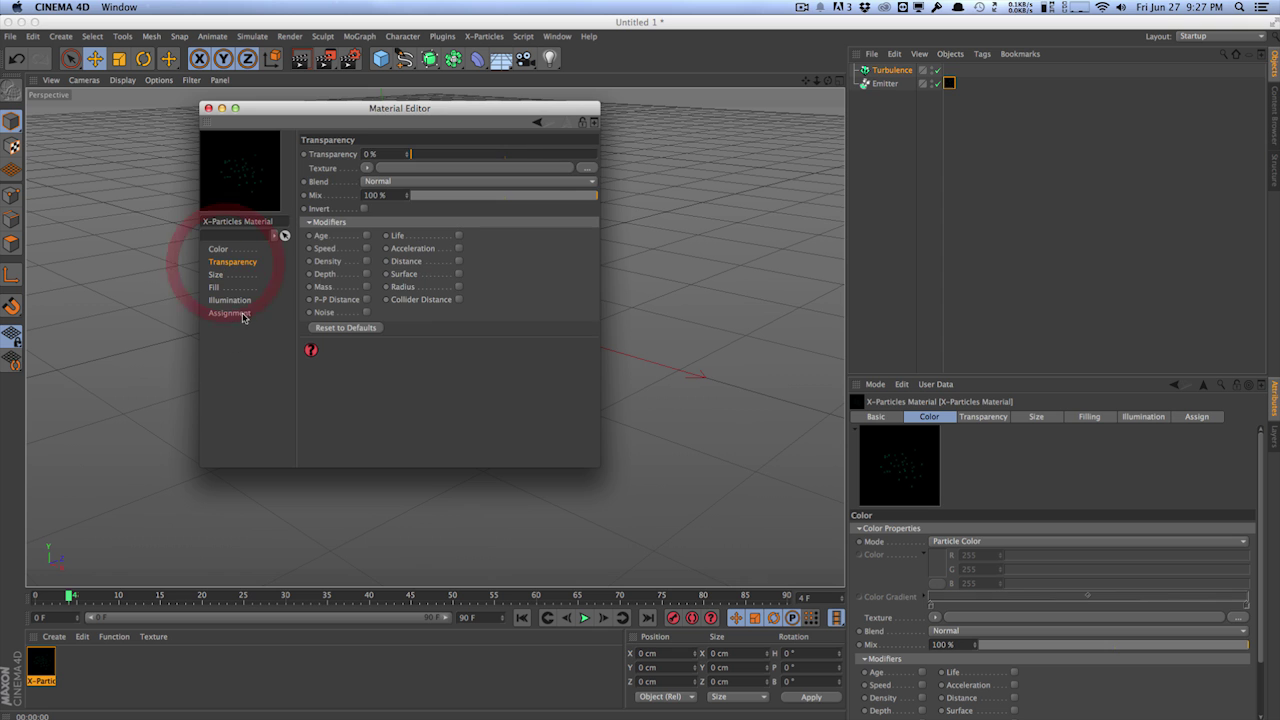
pyautogui.click(208, 108)
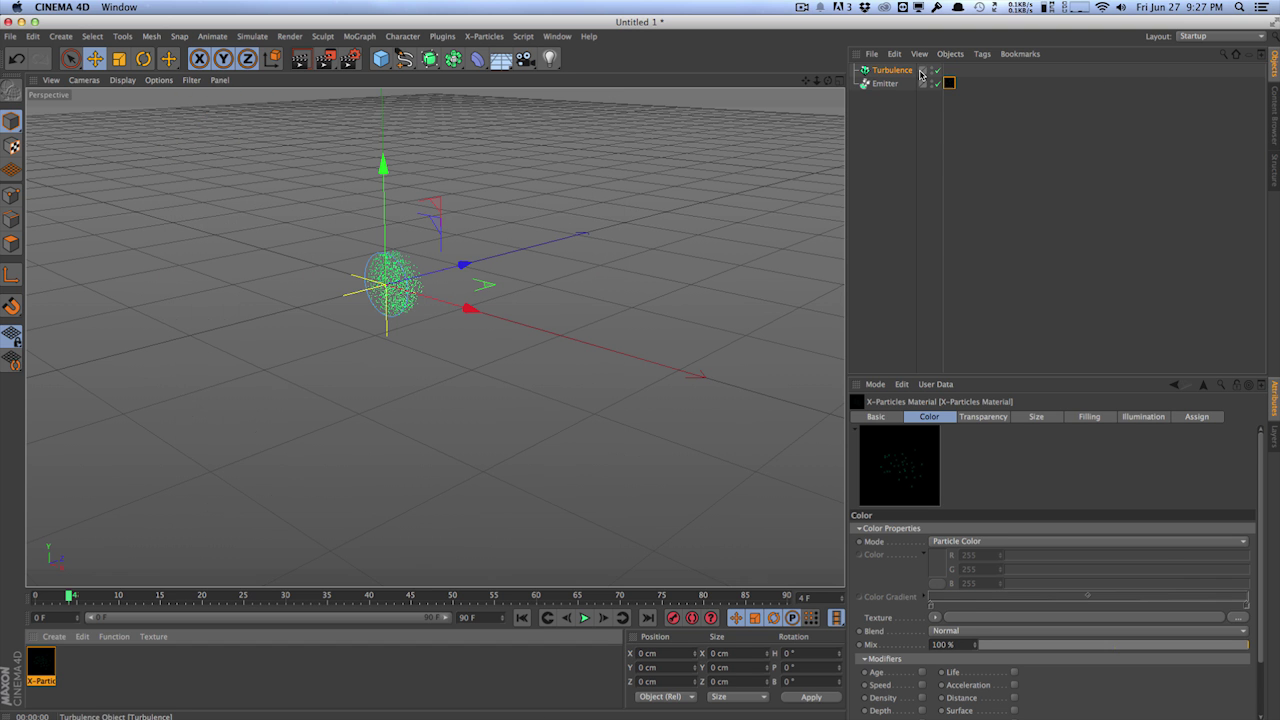
# - Change the emitter's particle display color to cyan with R 0, G 255, B 250
pyautogui.click(884, 83)
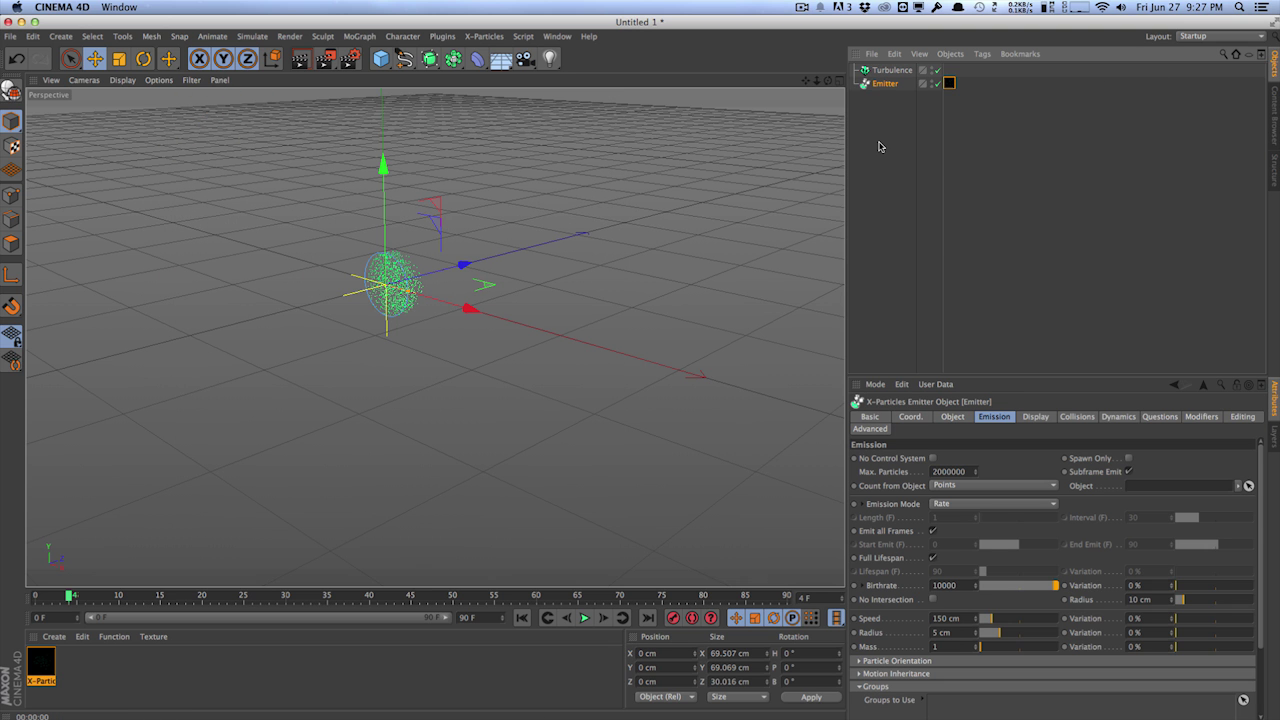
pyautogui.click(1037, 417)
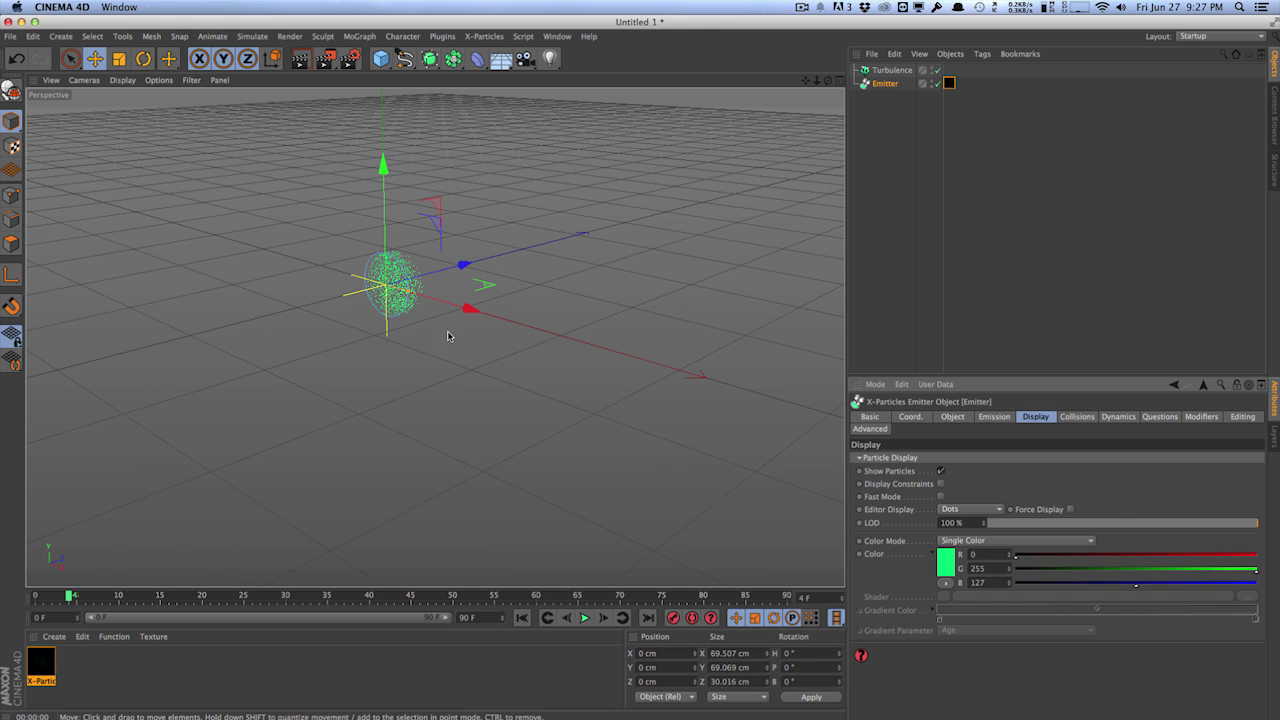
pyautogui.click(947, 562)
pyautogui.click(983, 519)
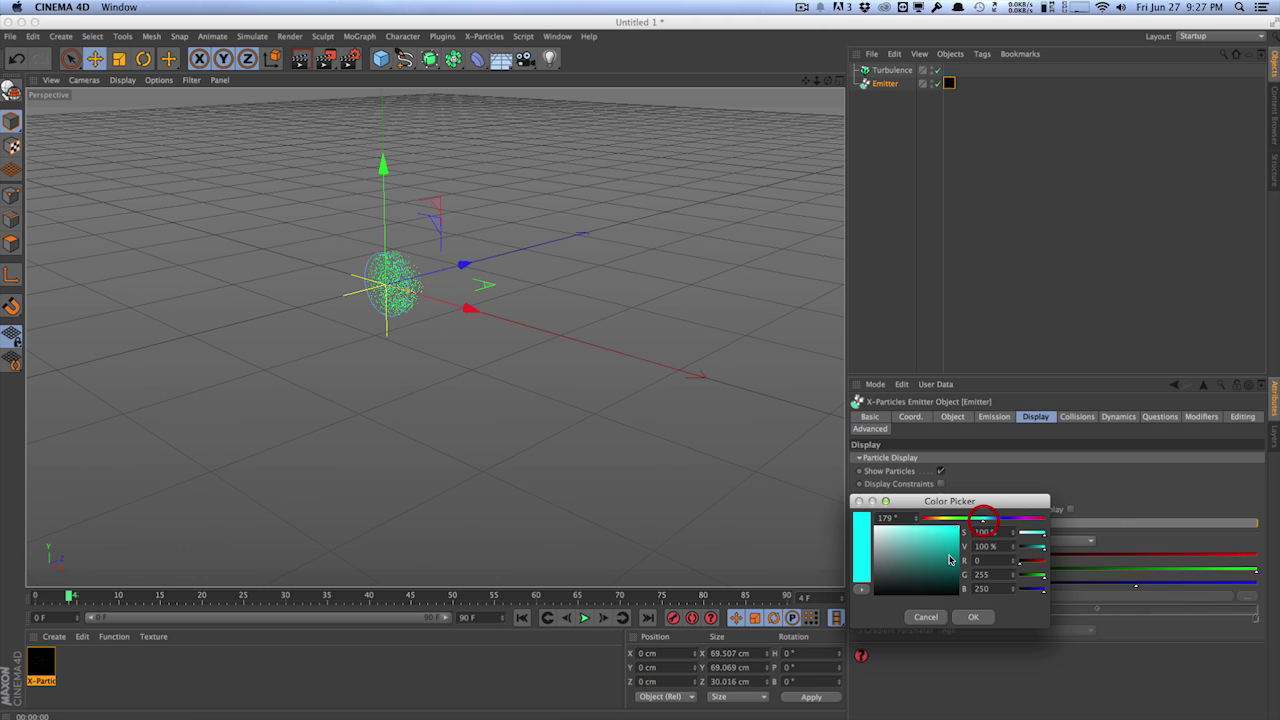
pyautogui.click(973, 617)
# - Play the particle simulation from the first frame, stop it near frame 82, and render the viewport
pyautogui.click(522, 617)
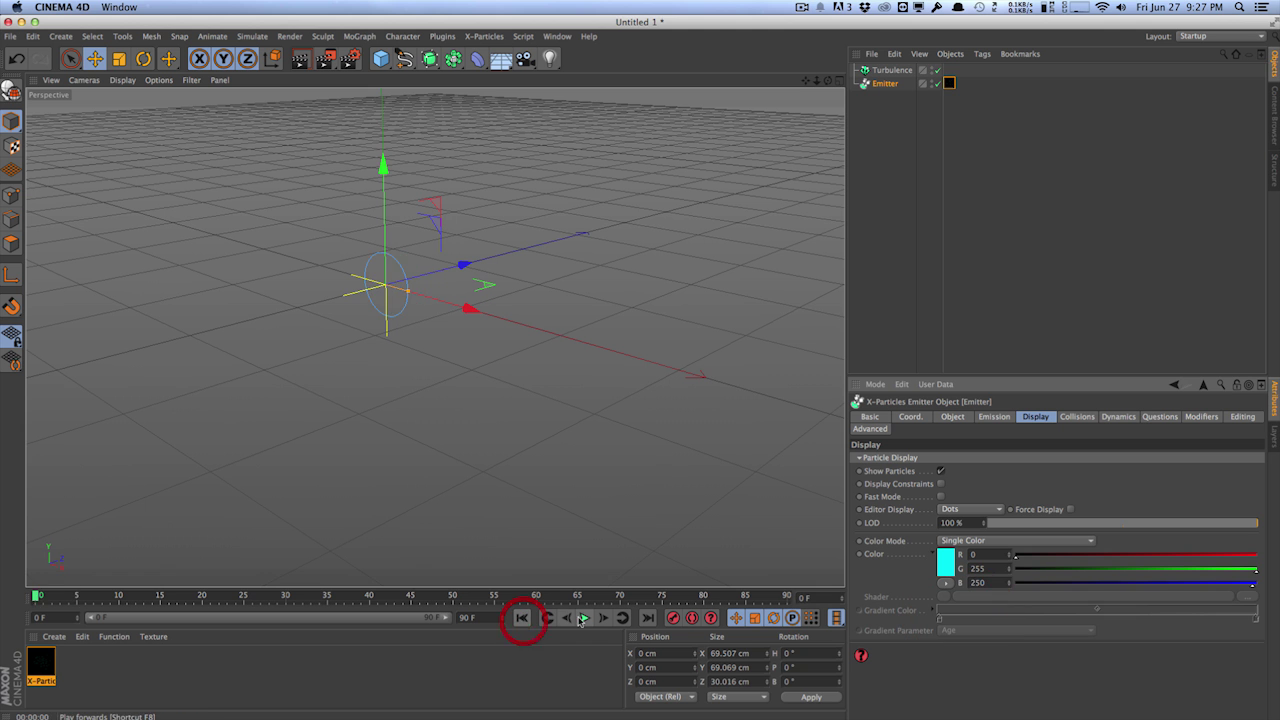
pyautogui.click(584, 618)
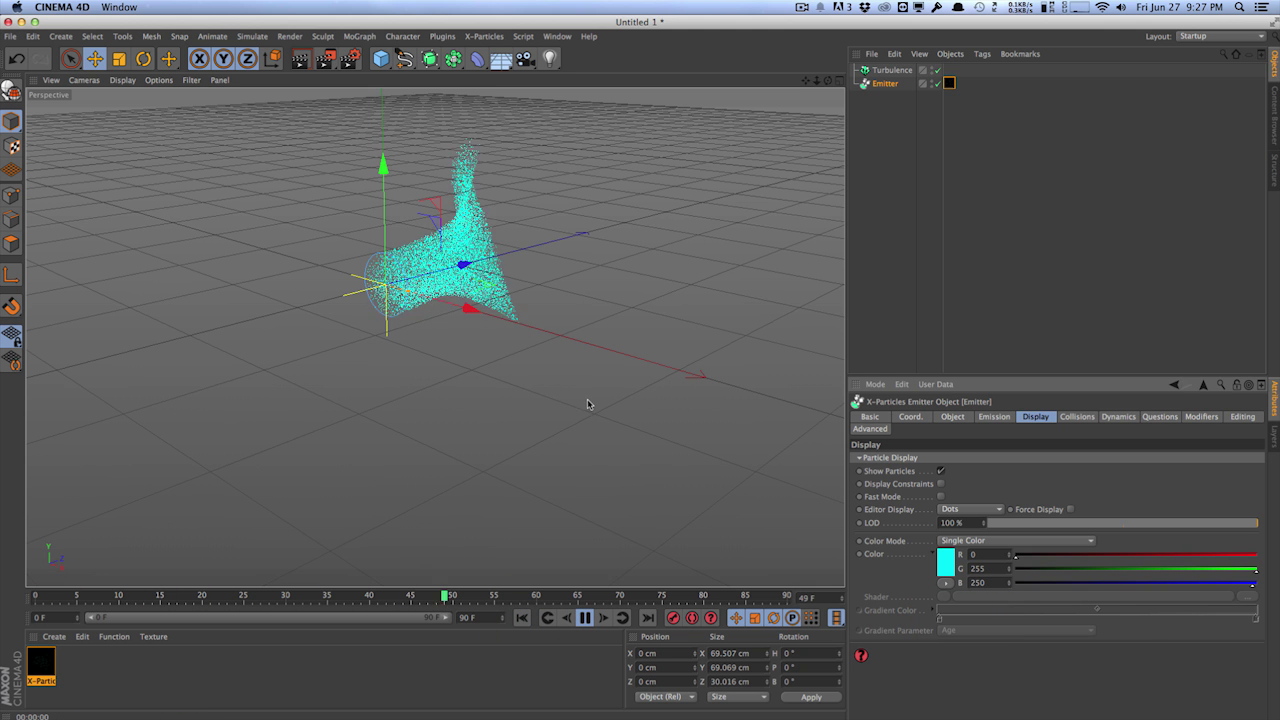
pyautogui.click(585, 618)
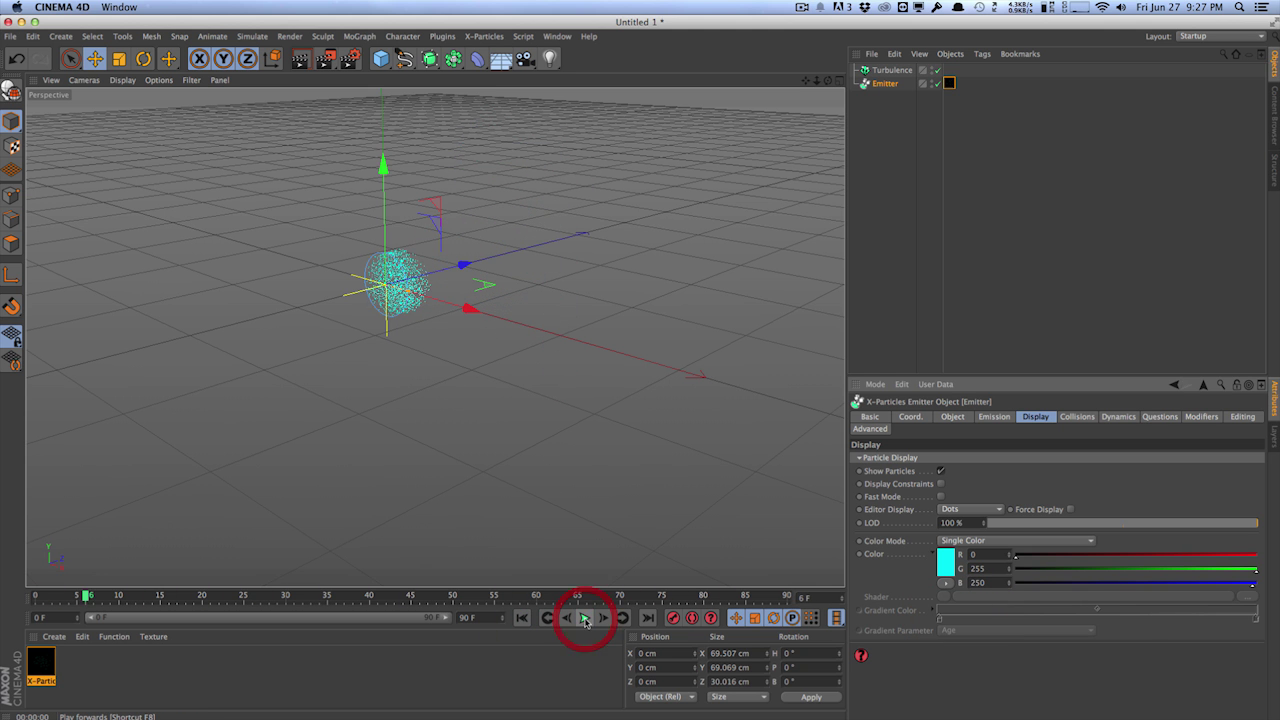
pyautogui.click(585, 618)
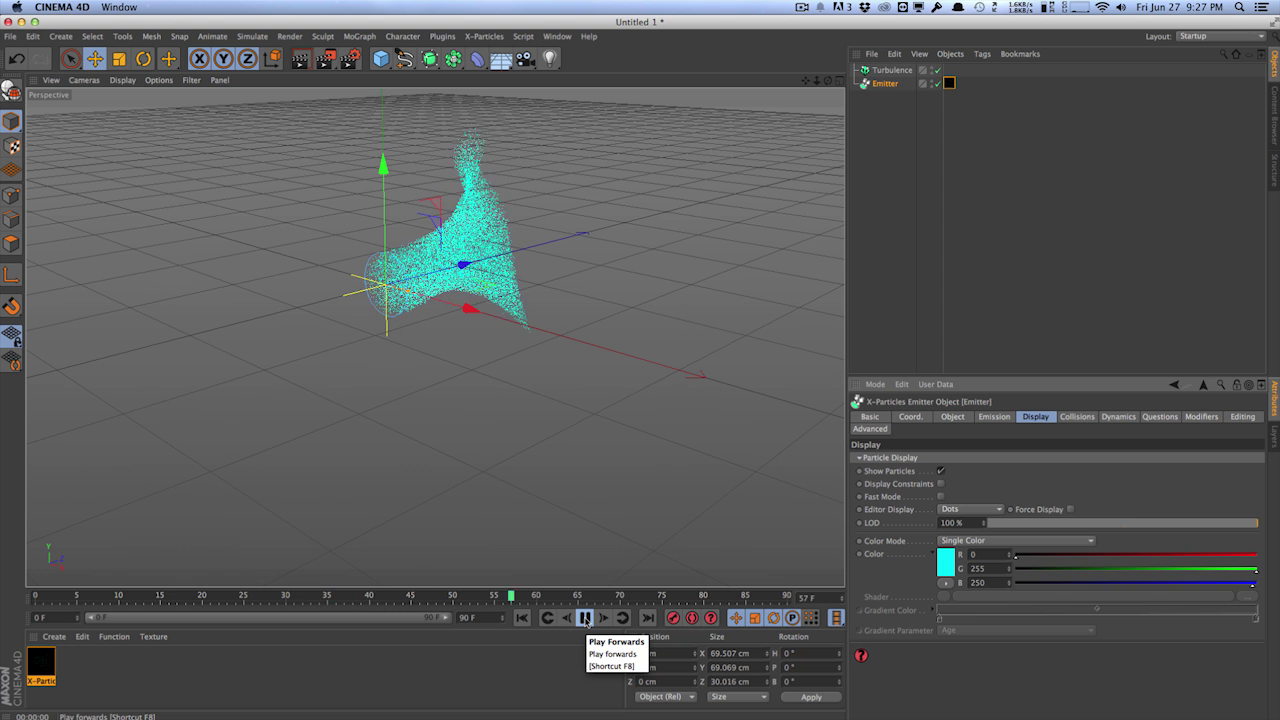
pyautogui.click(585, 618)
pyautogui.click(298, 60)
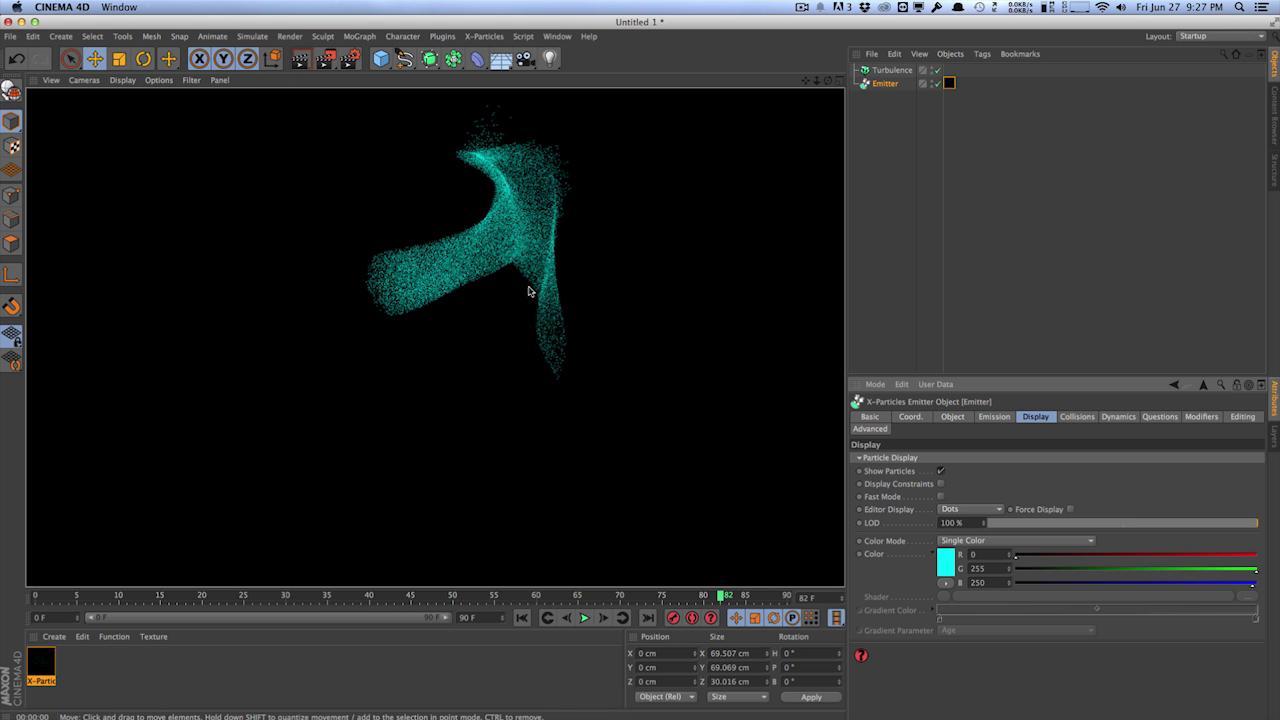
pyautogui.click(480, 286)
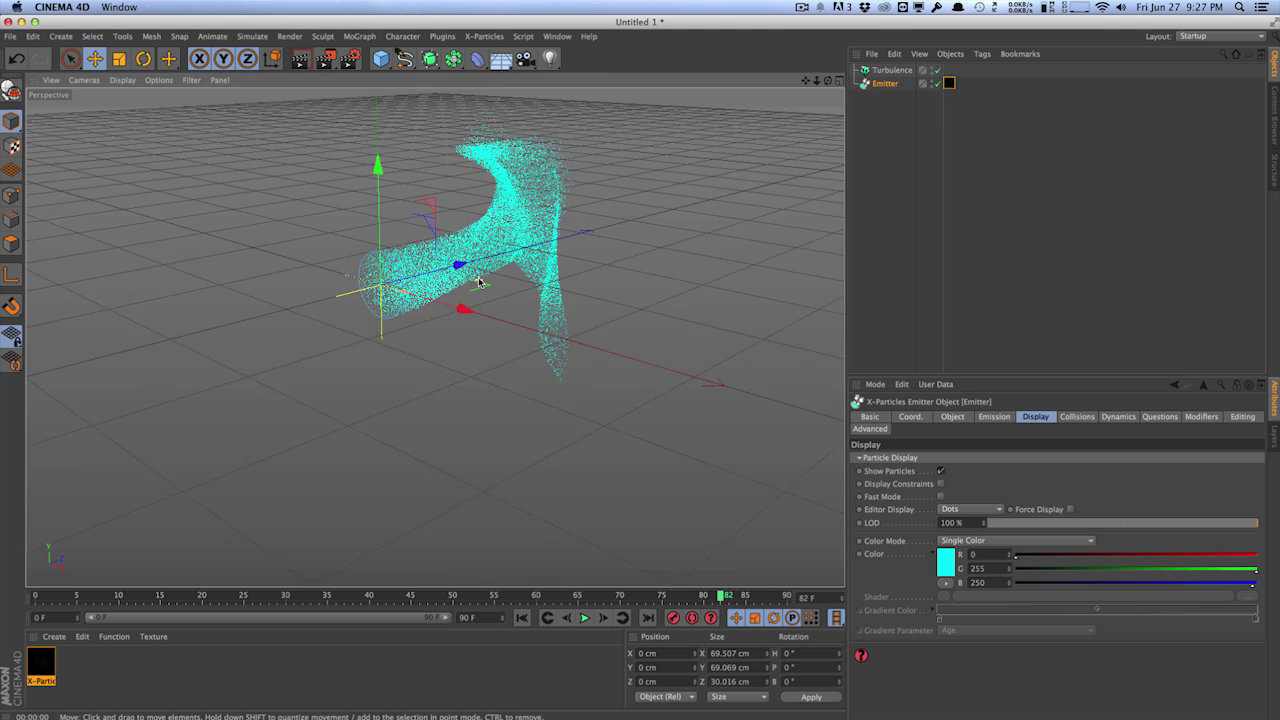
# - Delete the X-Particles Material from the scene
pyautogui.click(951, 122)
pyautogui.click(949, 84)
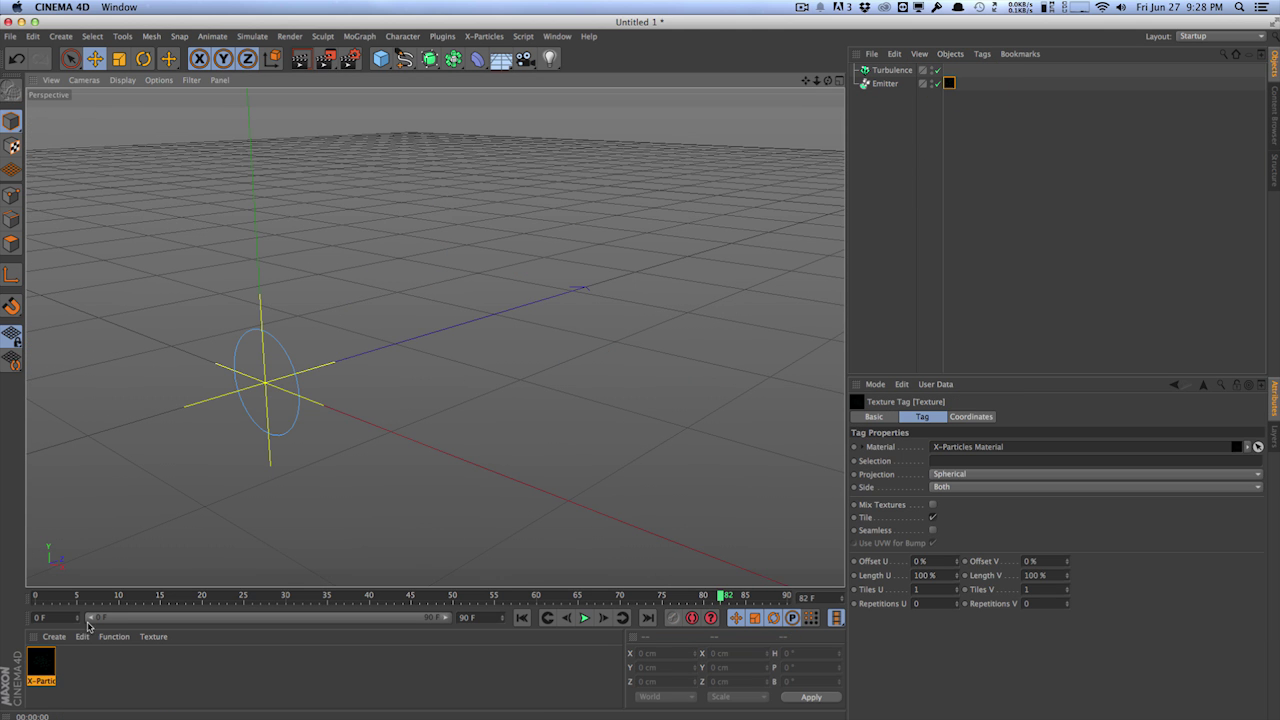
pyautogui.click(42, 662)
pyautogui.press('Delete')
# - Return to the first frame, set the timeline's end to 250 frames, and extend the preview range to frame 250
pyautogui.click(521, 617)
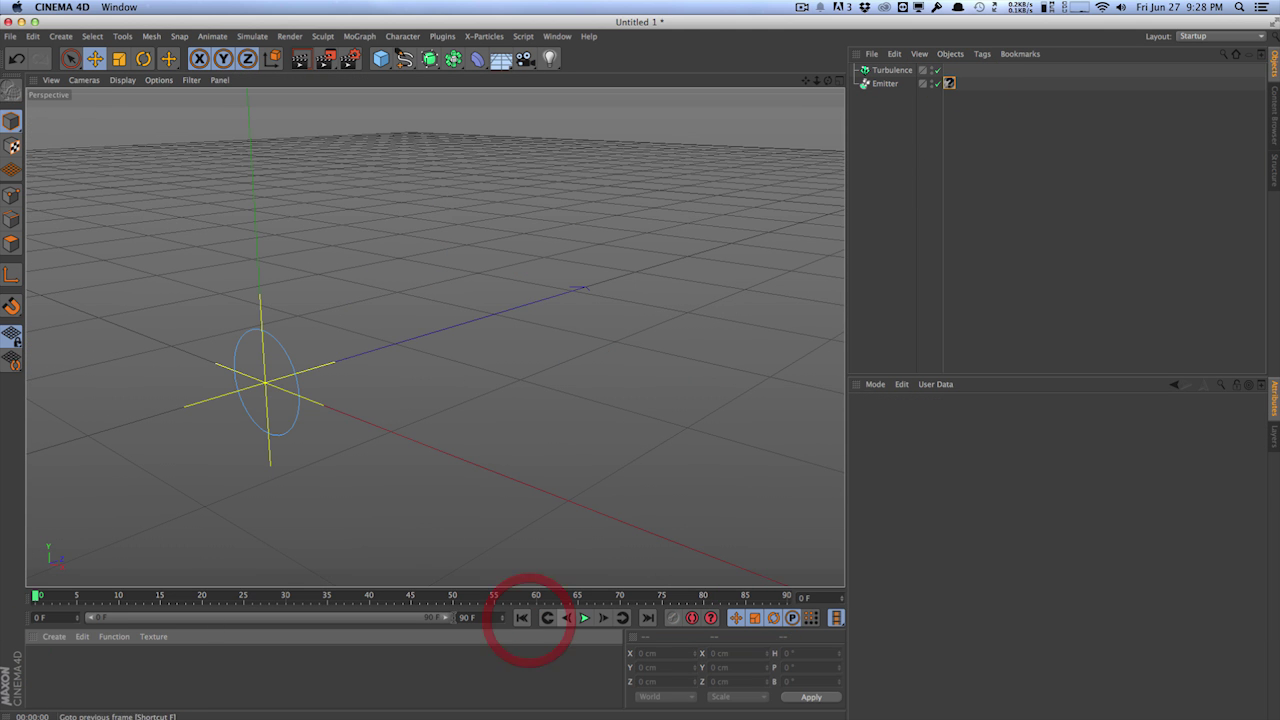
pyautogui.write('250')
pyautogui.press('Return')
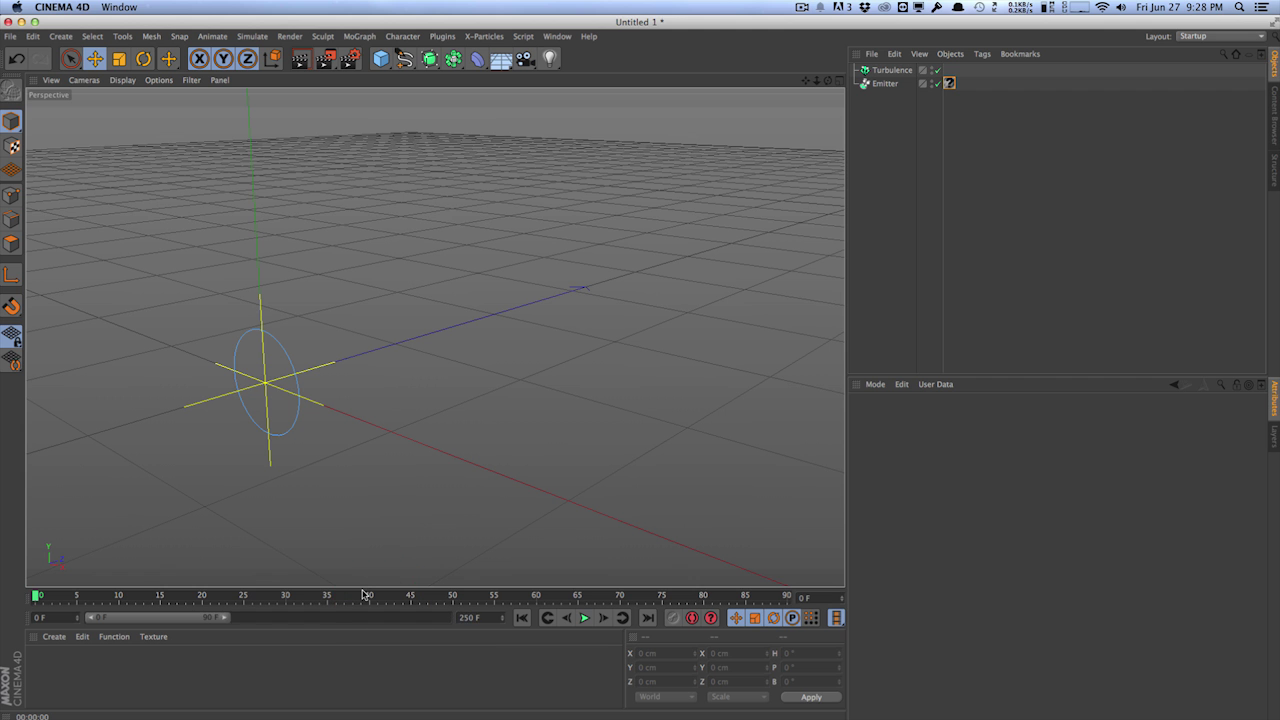
pyautogui.moveTo(222, 617); pyautogui.dragTo(492, 620)
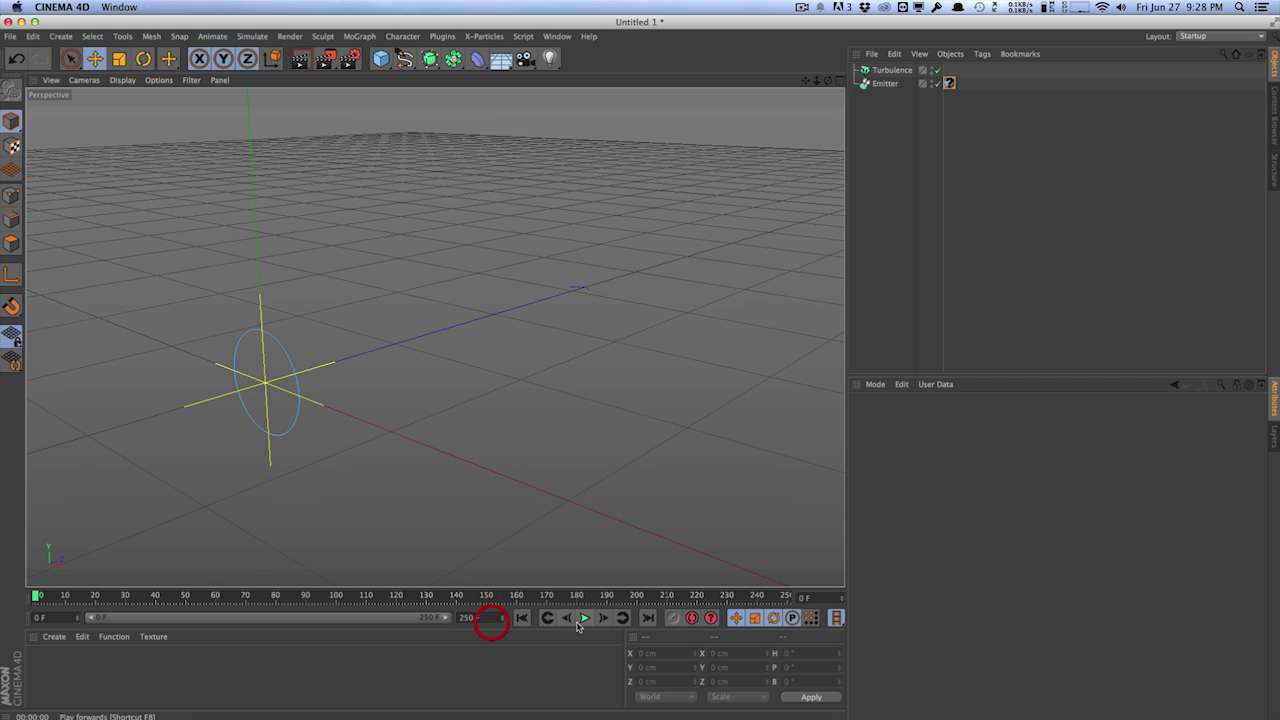
# - Play the extended simulation, viewing the whole particle stream from a wider angle
pyautogui.click(584, 617)
pyautogui.scroll(-3, 600, 449)
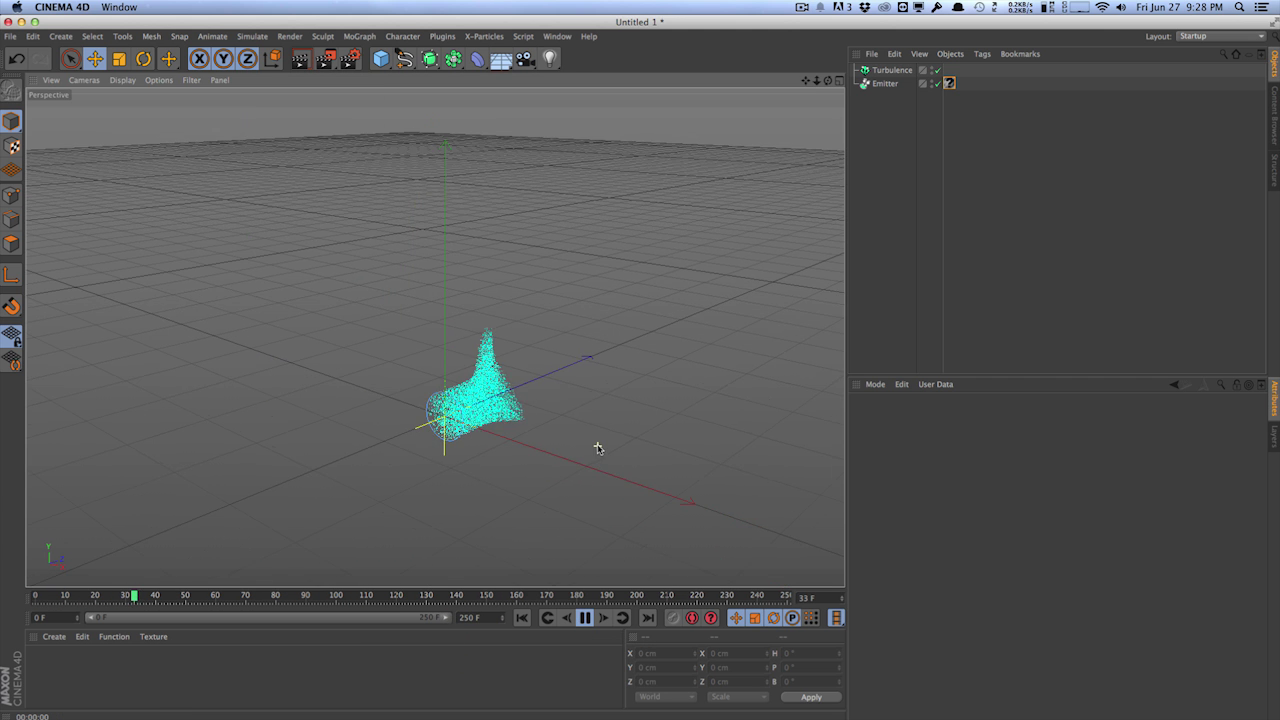
pyautogui.keyDown('alt'); pyautogui.moveTo(643, 445); pyautogui.dragTo(551, 457); pyautogui.keyUp('alt')
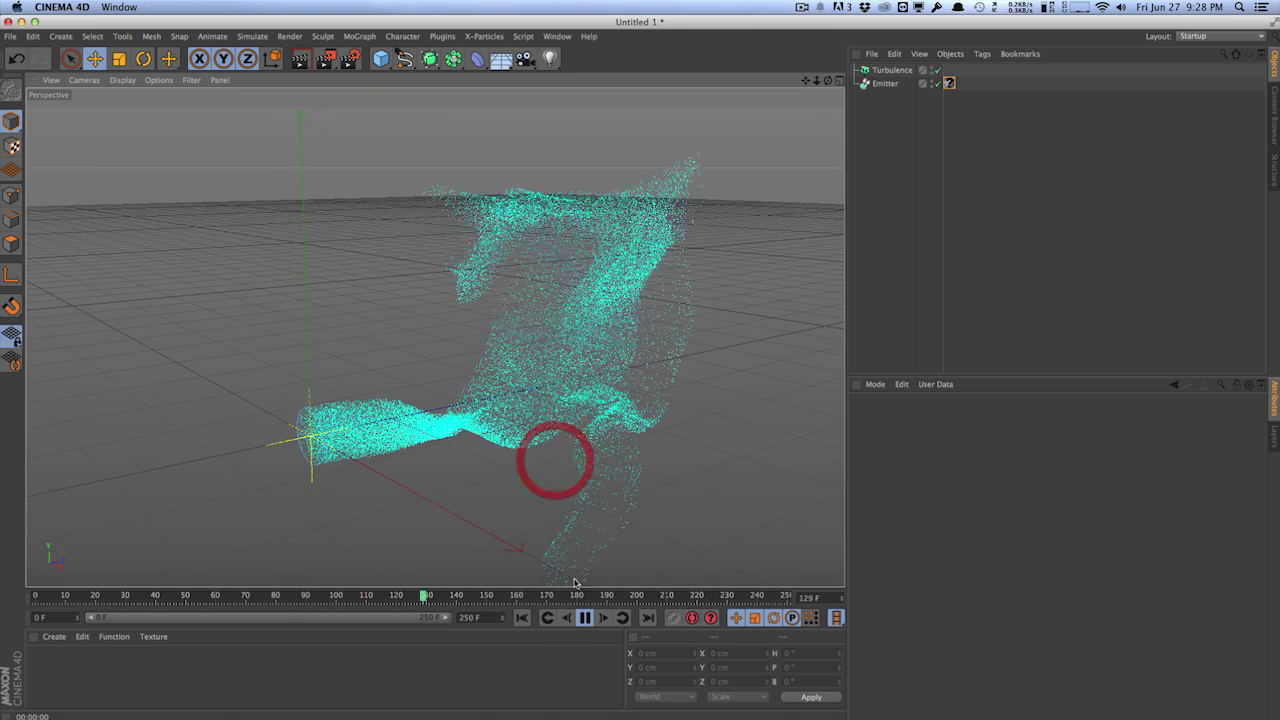
pyautogui.press('F7')
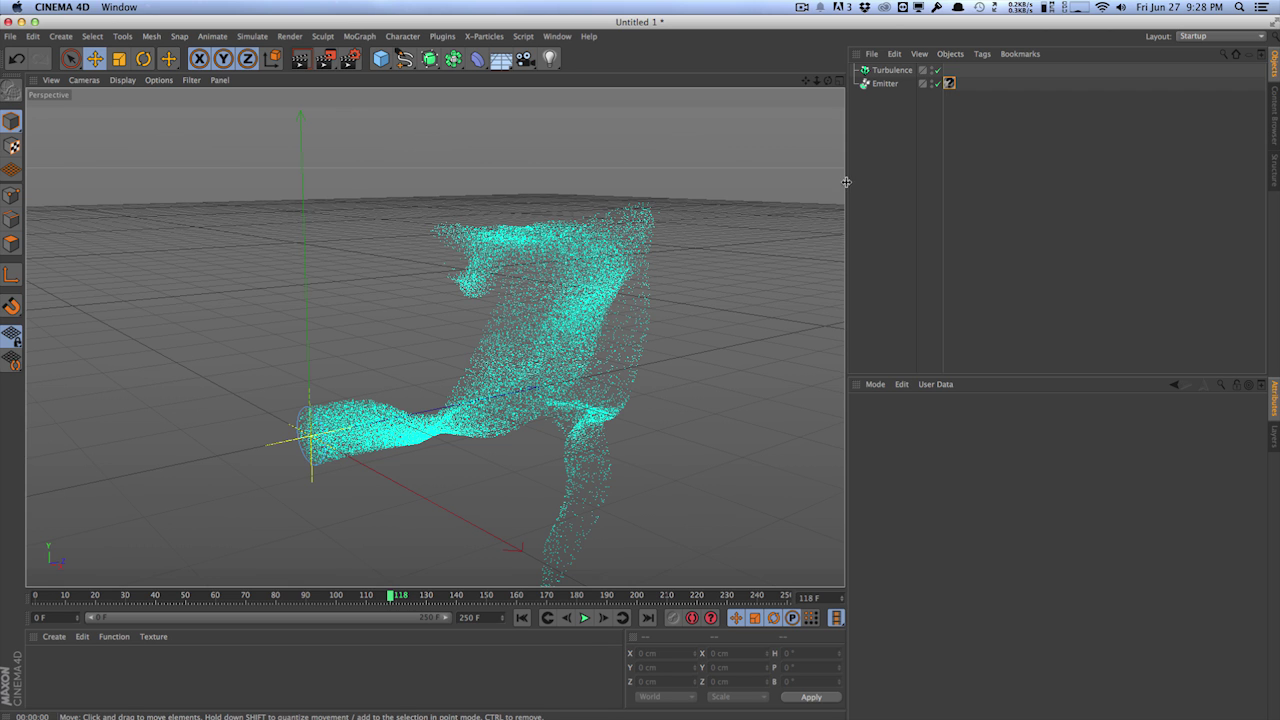
# - Set the emitter's birthrate to 1000 and replay the simulation from the first frame to about frame 122
pyautogui.click(882, 88)
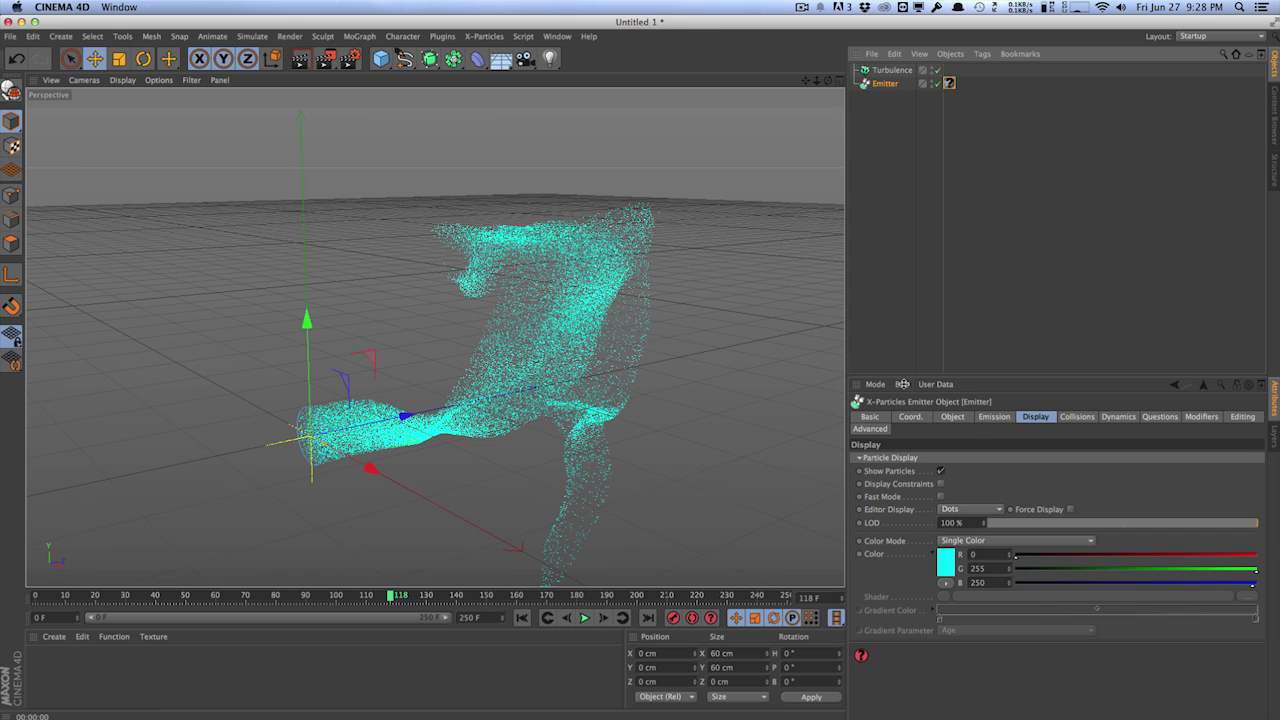
pyautogui.click(994, 418)
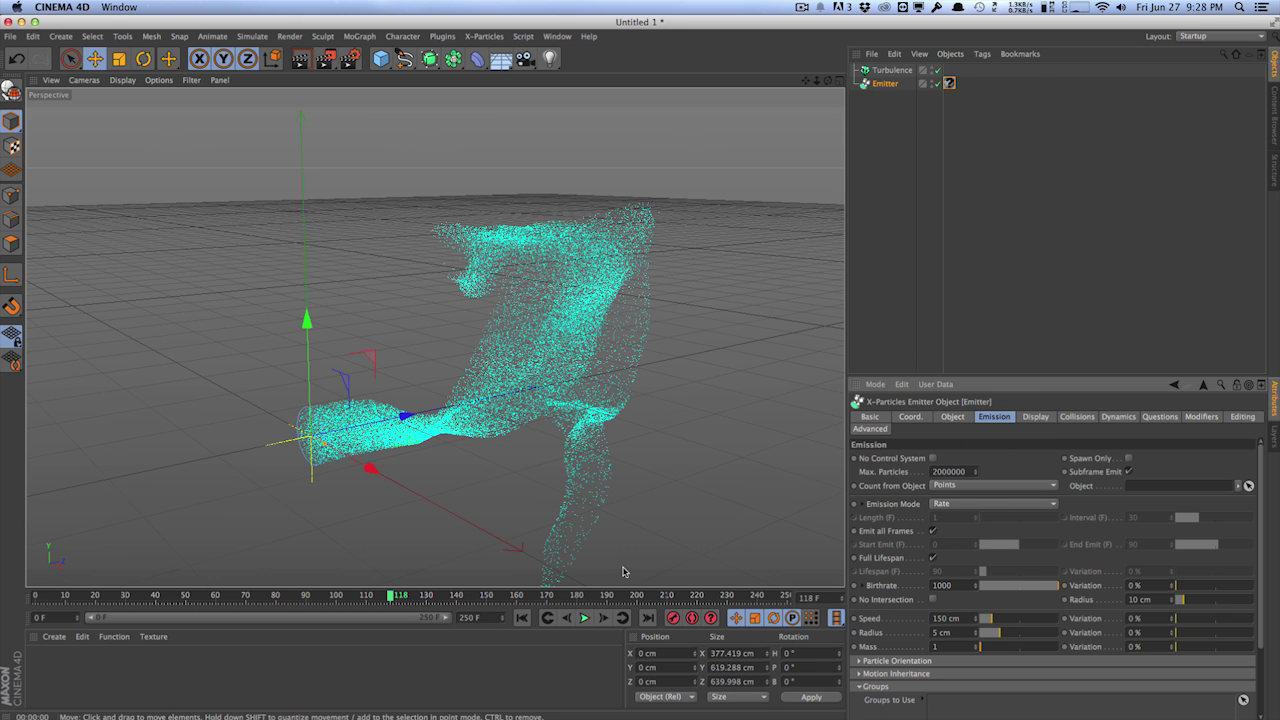
pyautogui.click(522, 617)
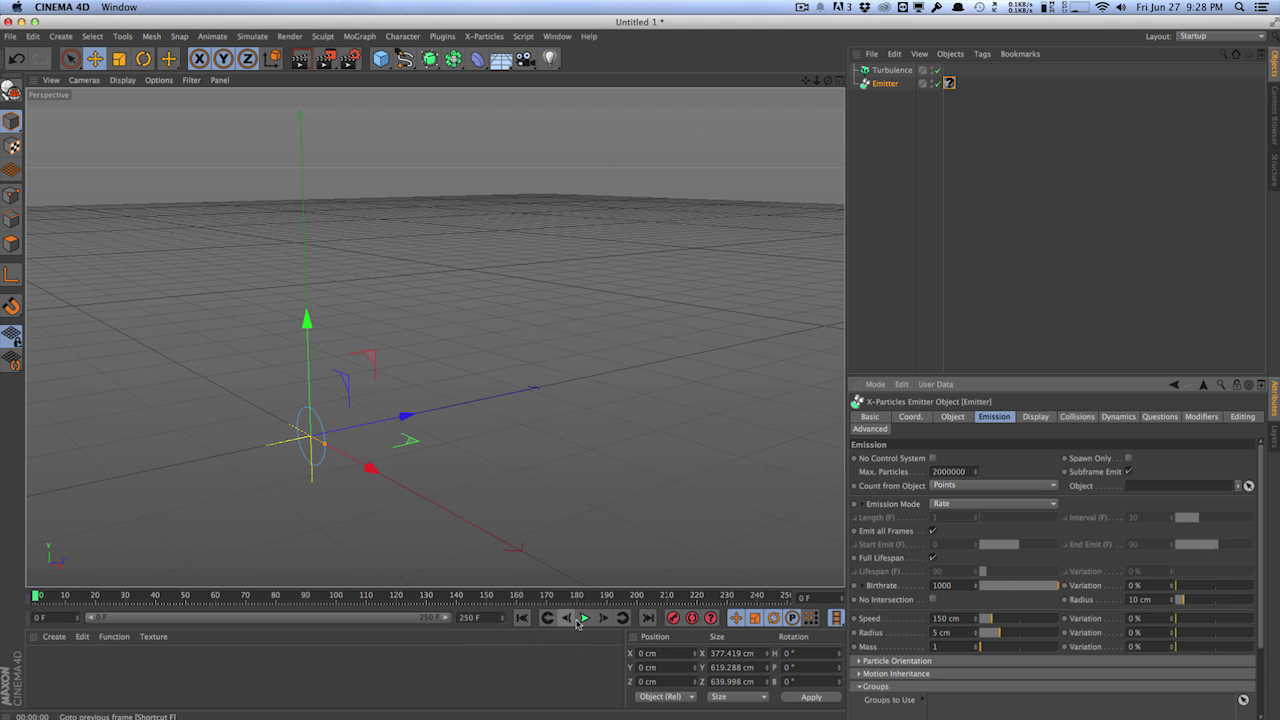
pyautogui.click(584, 617)
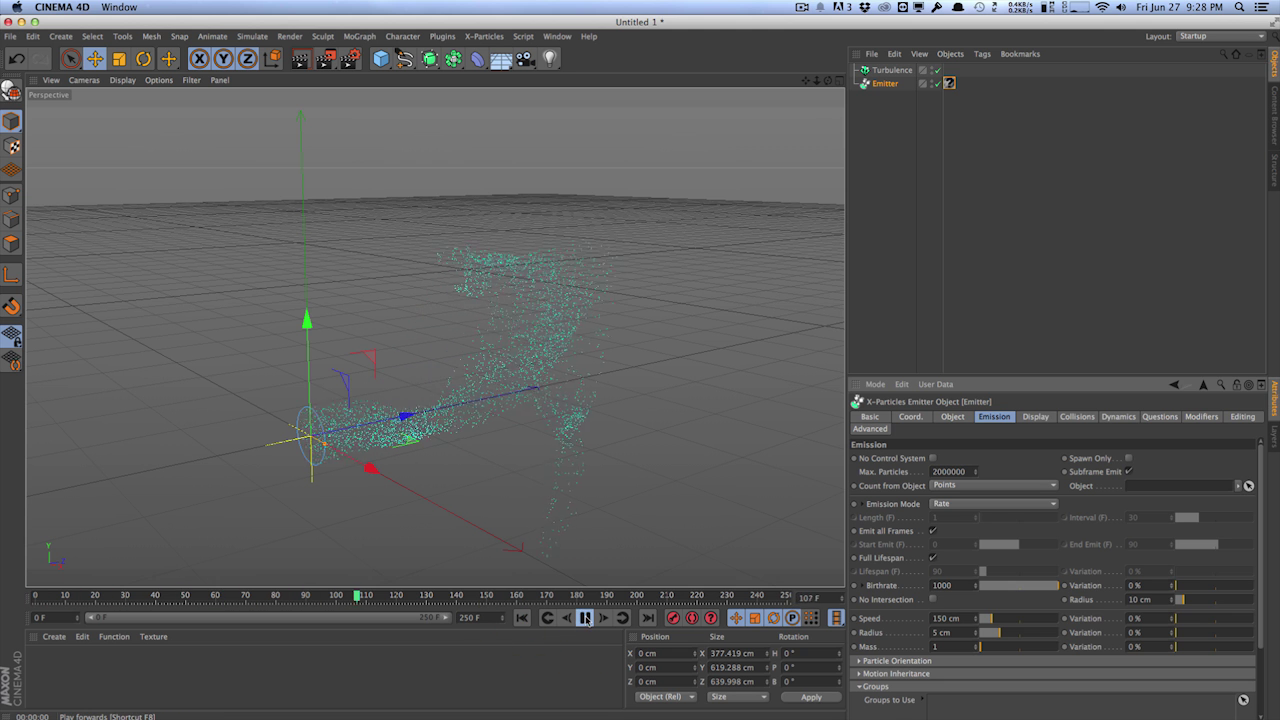
pyautogui.click(584, 617)
# - Add an X-Particles Skinner and assign the emitter as its source object
pyautogui.click(484, 36)
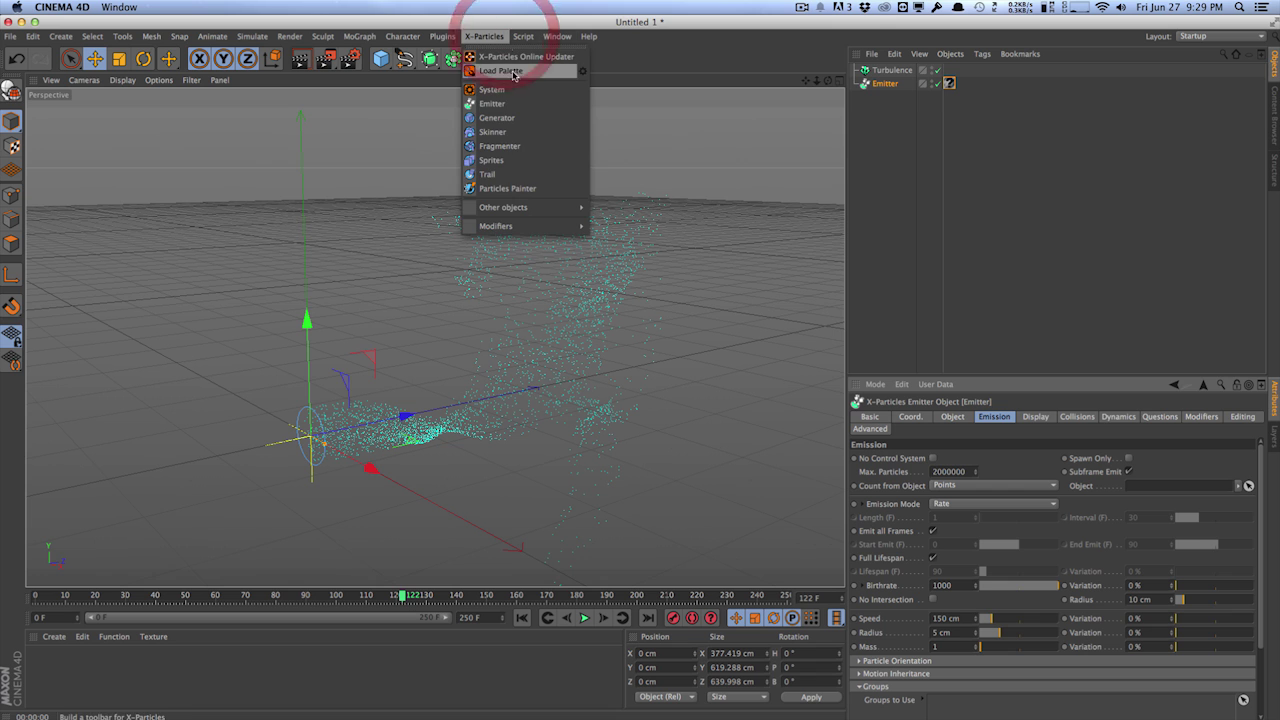
pyautogui.click(518, 130)
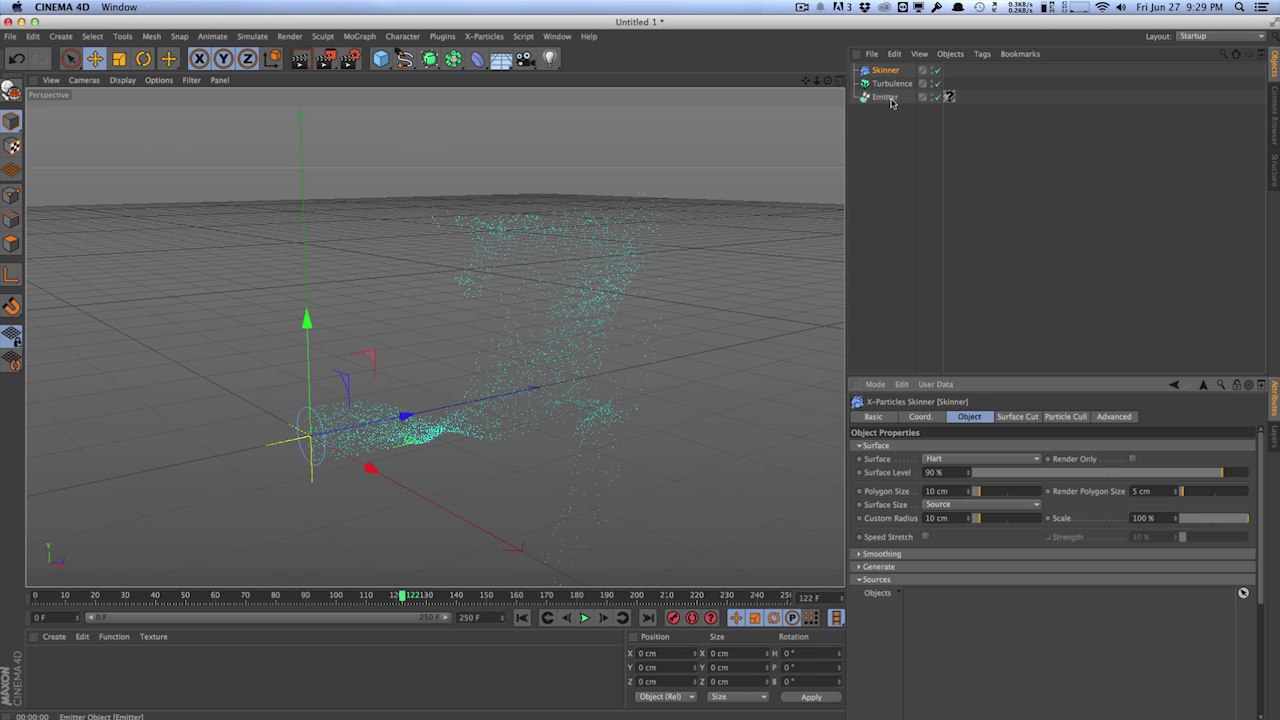
pyautogui.moveTo(891, 101); pyautogui.dragTo(906, 200)
pyautogui.moveTo(962, 612); pyautogui.dragTo(957, 600)
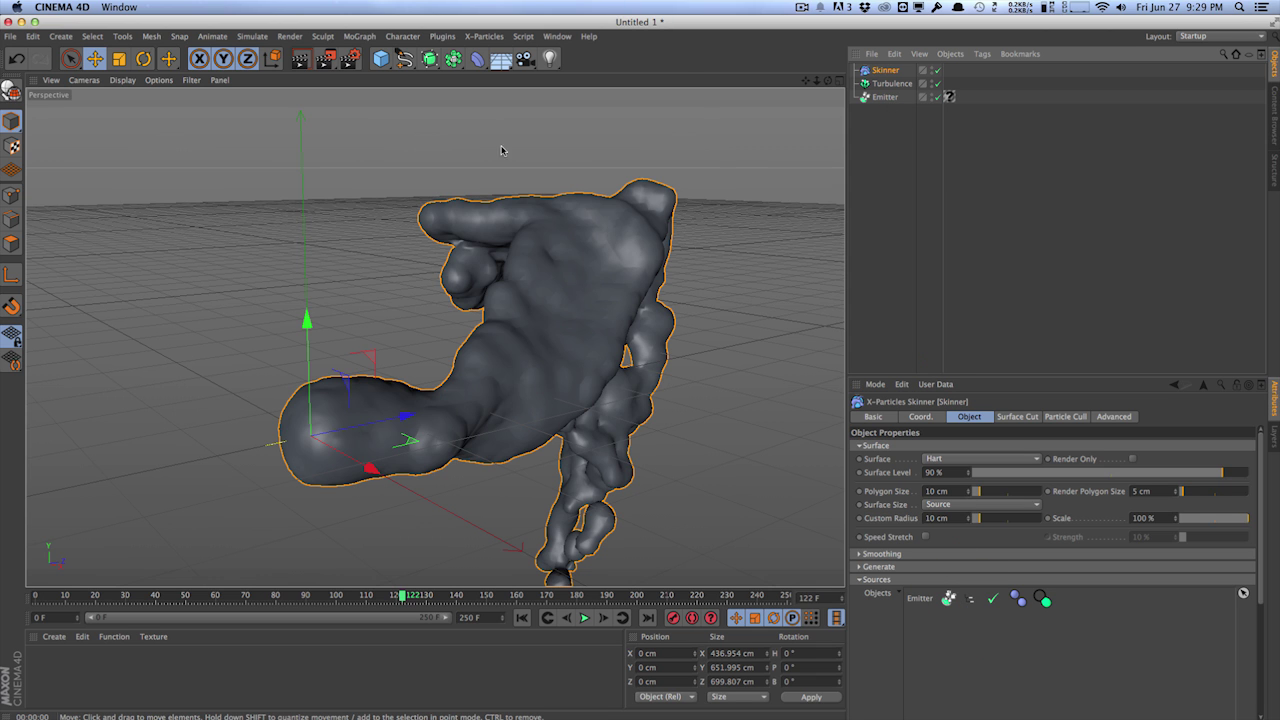
# - Render the skinned particles in the viewport, and return to the Skinner's settings
pyautogui.click(302, 61)
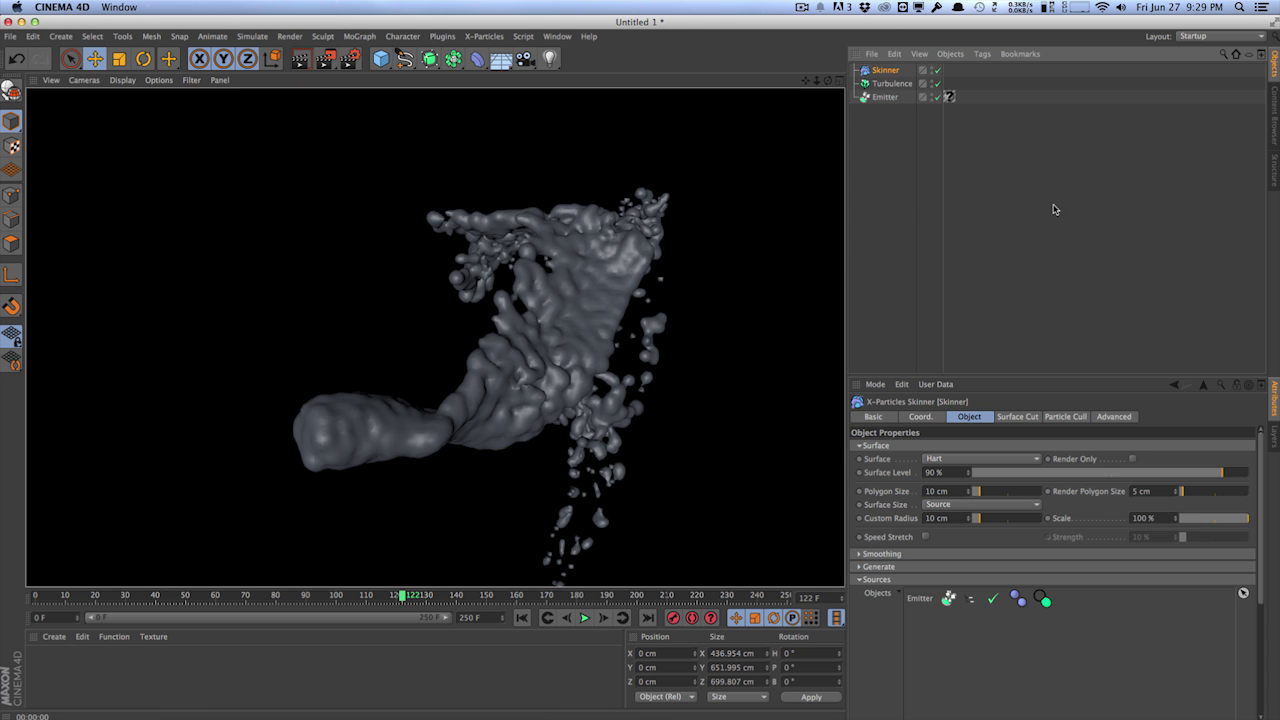
pyautogui.click(895, 193)
pyautogui.click(885, 70)
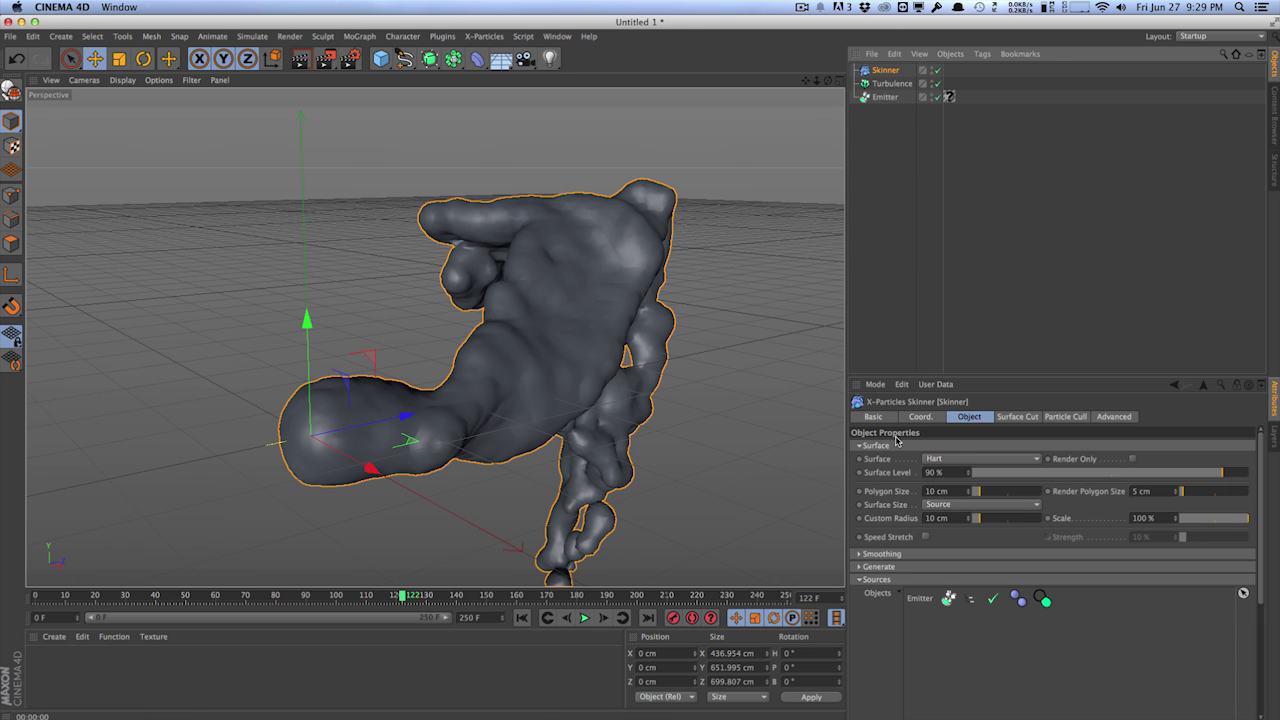
# - Set the Skinner's polygon size and render polygon size to 7 cm, keeping the Hart surface type
pyautogui.click(958, 462)
pyautogui.click(958, 459)
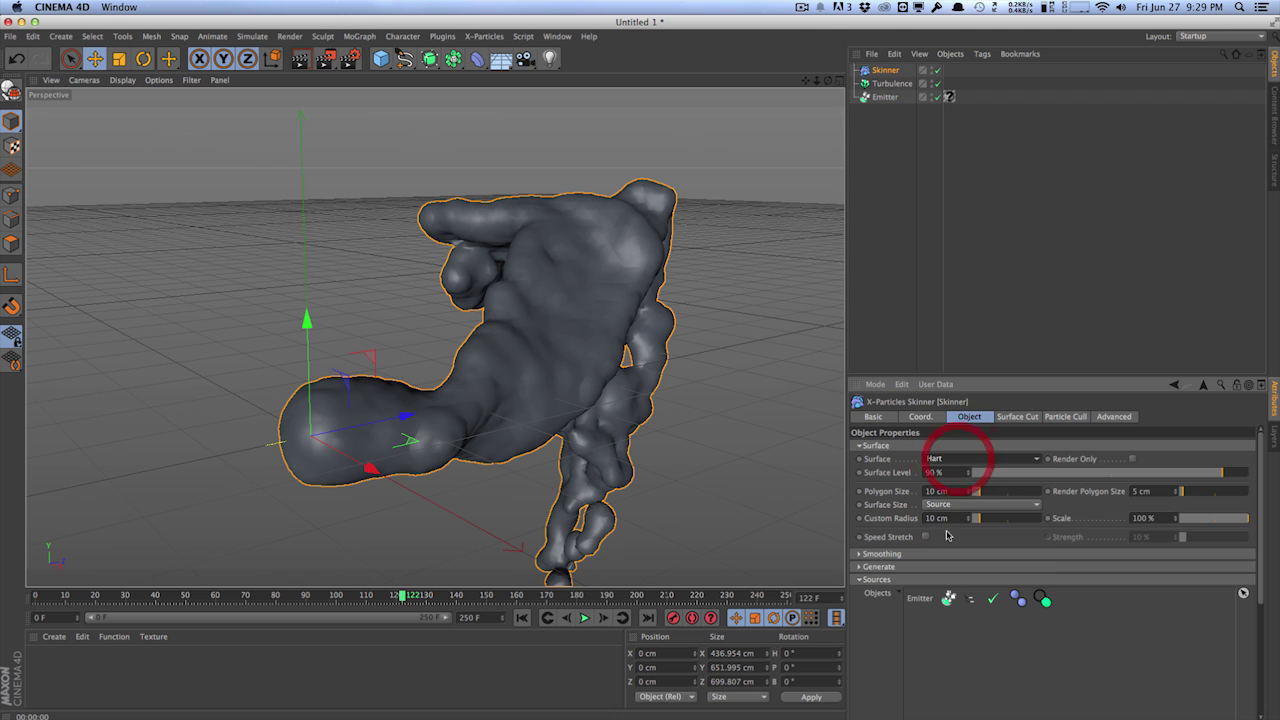
pyautogui.moveTo(950, 491); pyautogui.dragTo(827, 490)
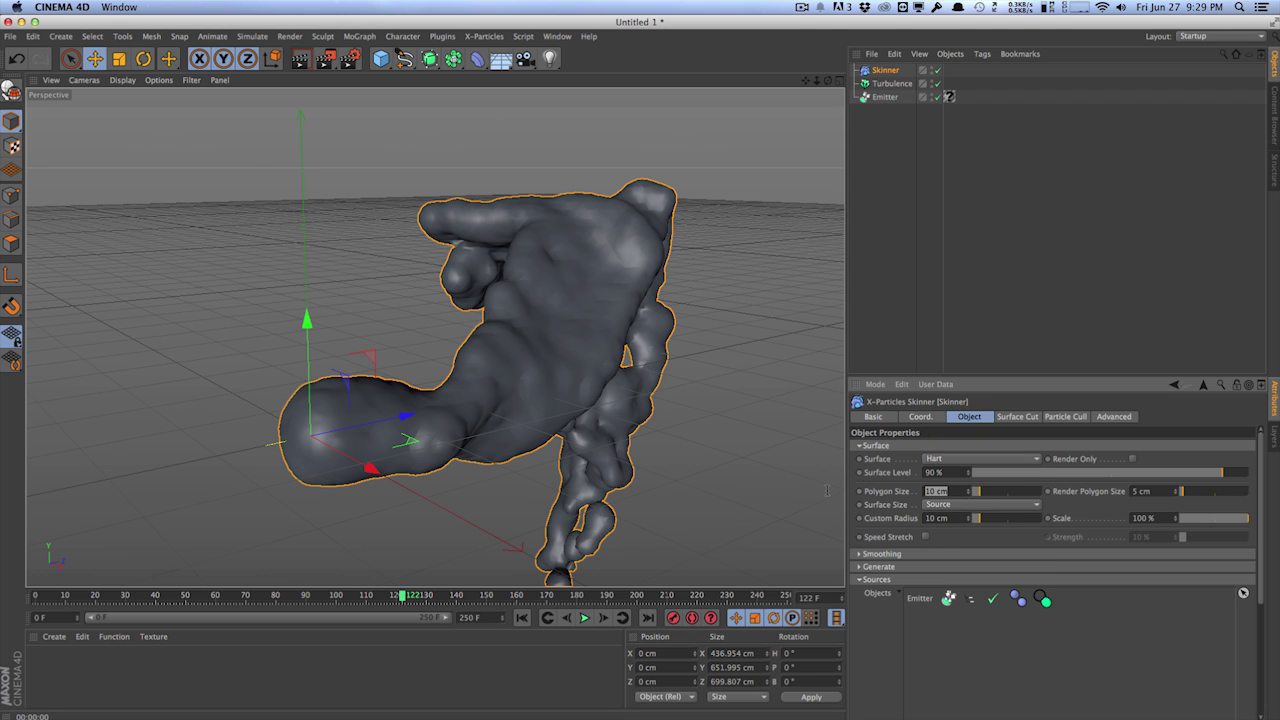
pyautogui.press('Tab')
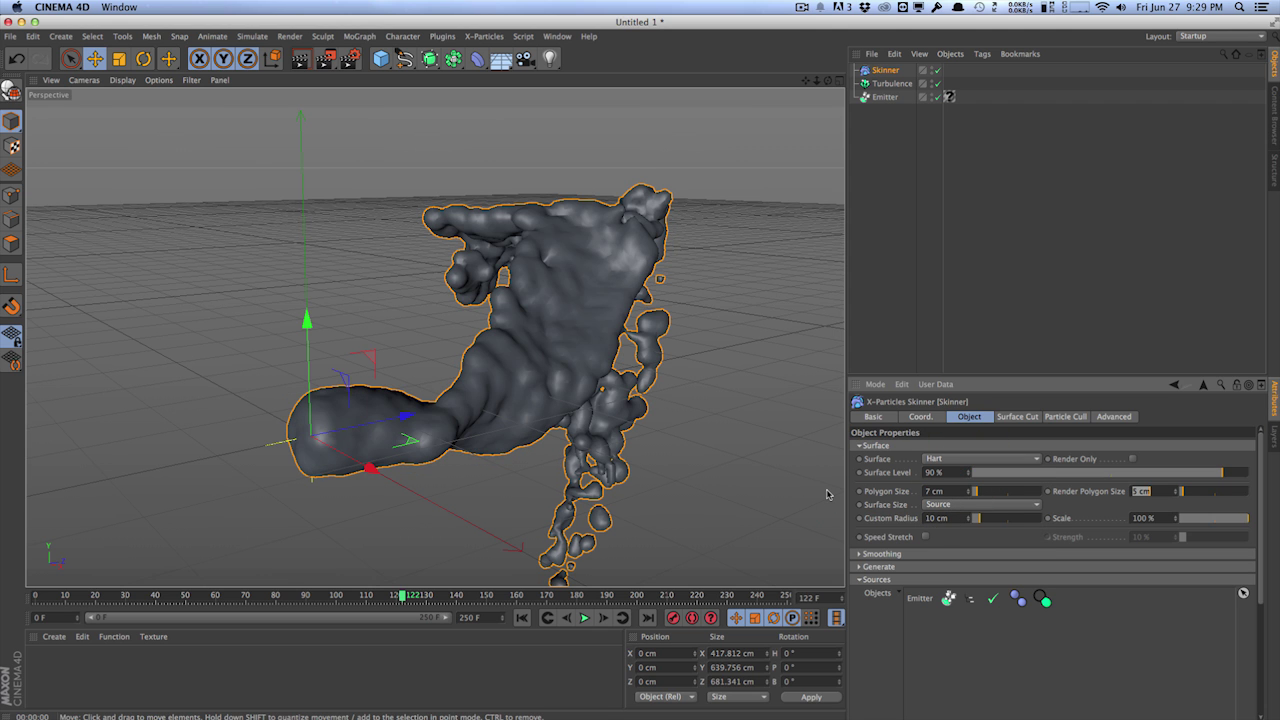
# - Enable Preserve Volume and Geometry smoothing for the Skinner
pyautogui.click(860, 554)
pyautogui.click(930, 568)
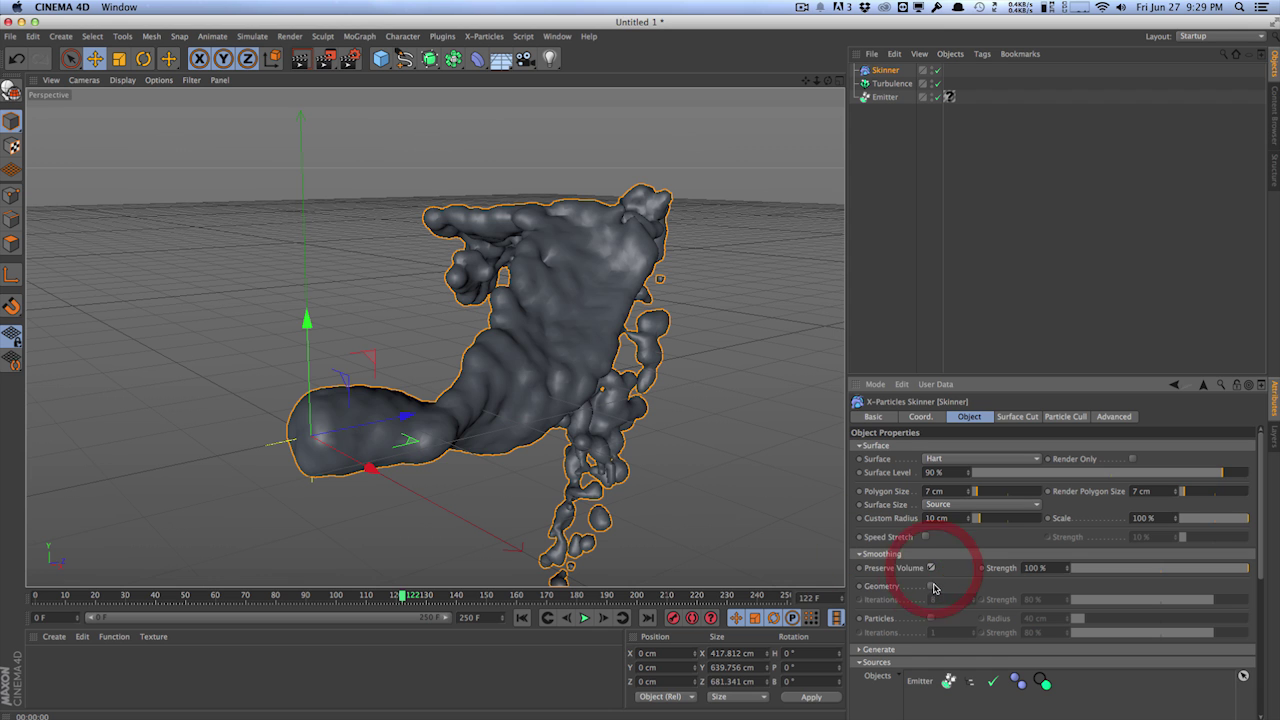
pyautogui.click(930, 586)
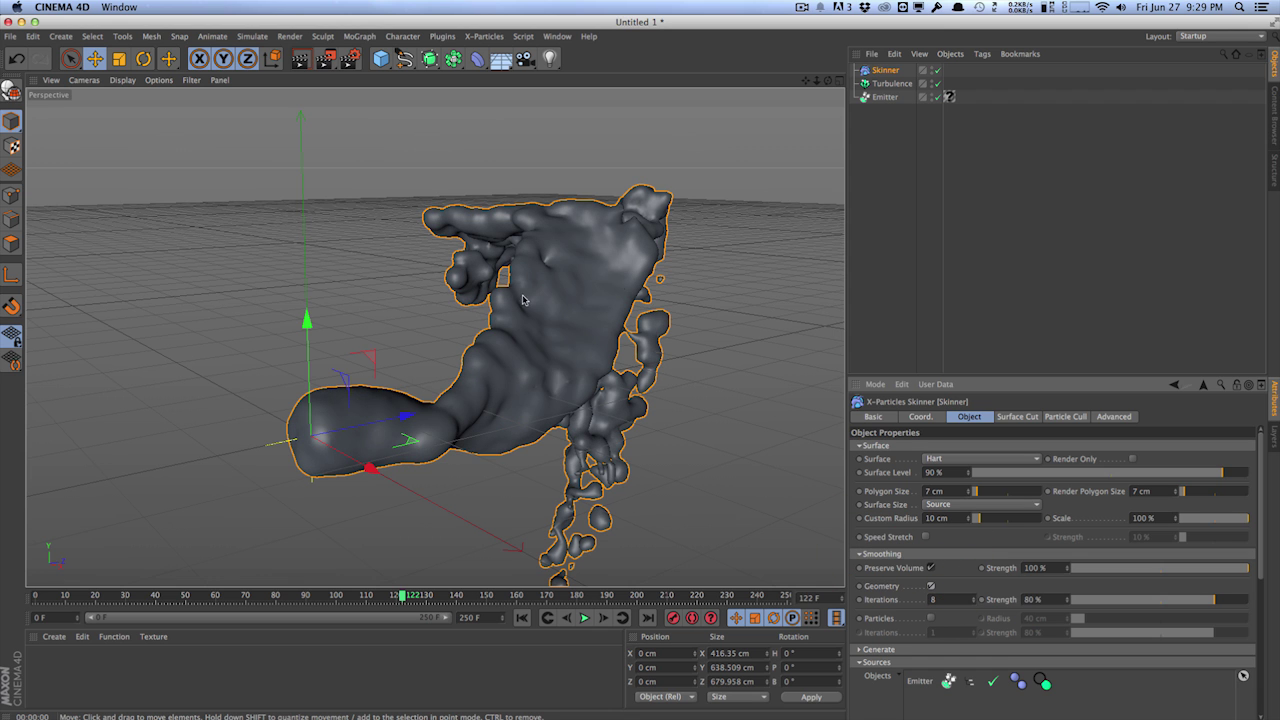
# - Replay the skinned particle animation from the start, stop it at about frame 121 and inspect the mesh
pyautogui.click(475, 662)
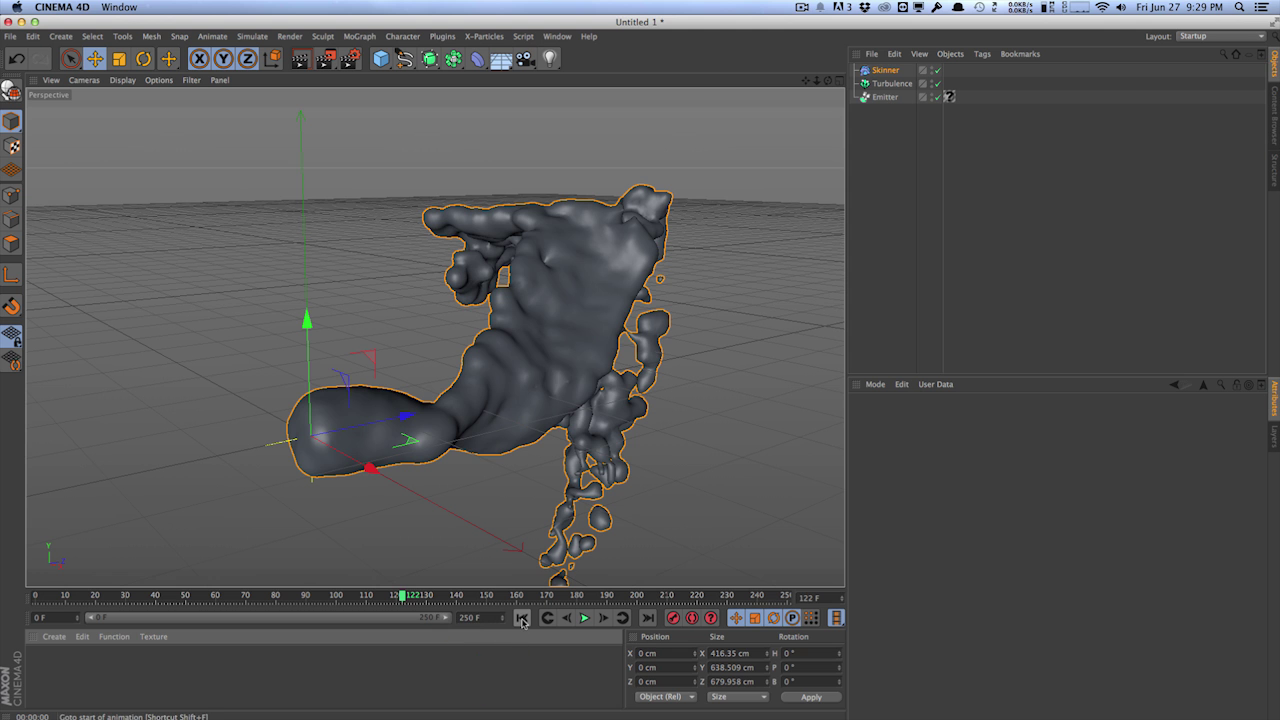
pyautogui.click(522, 619)
pyautogui.press('F8')
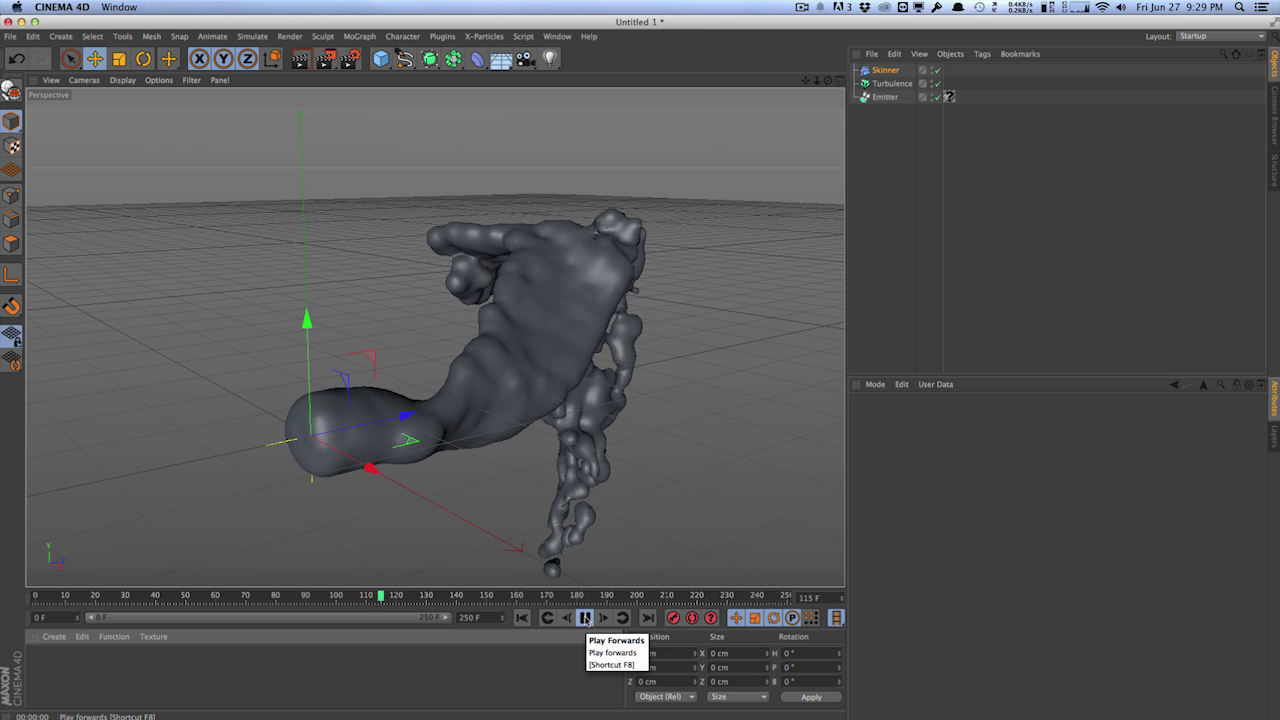
pyautogui.click(585, 618)
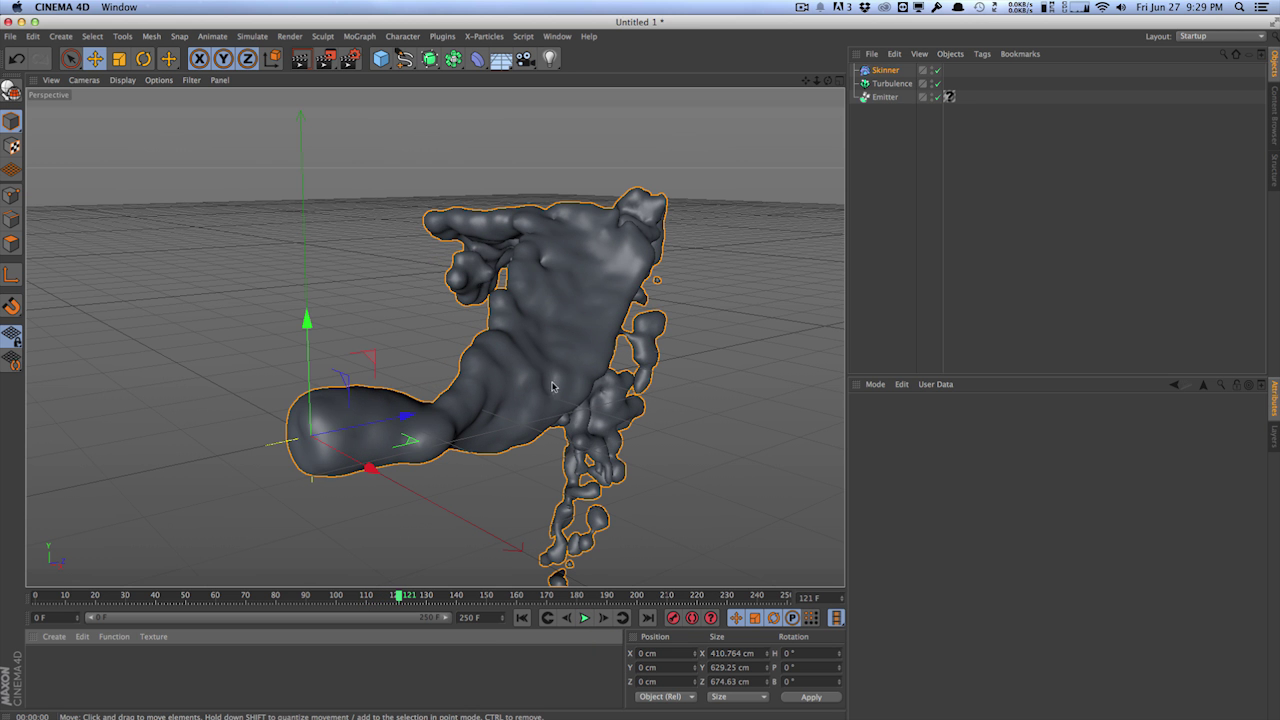
pyautogui.keyDown('alt'); pyautogui.moveTo(552, 386); pyautogui.dragTo(605, 394); pyautogui.keyUp('alt')
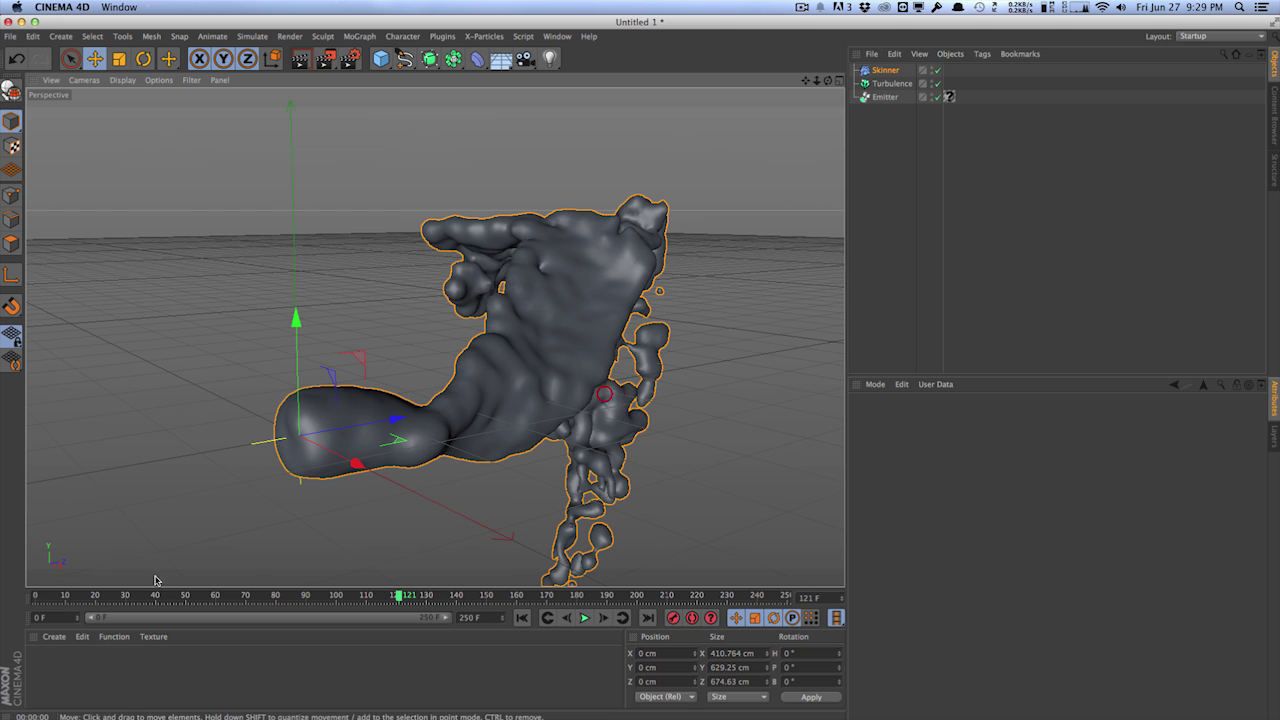
# - Create a new default material, apply it to the Skinner mesh and render the result in the viewport
pyautogui.doubleClick(49, 685)
pyautogui.moveTo(49, 685); pyautogui.dragTo(520, 340)
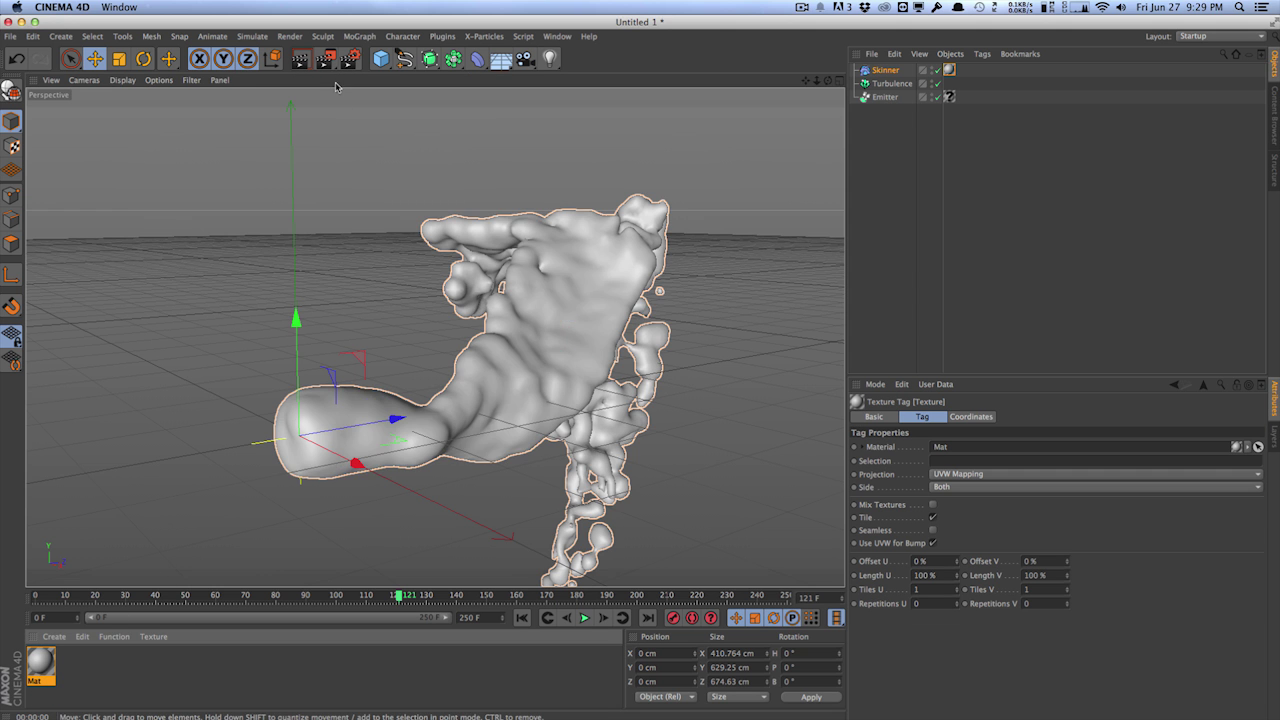
pyautogui.click(302, 61)
# - Delete the Skinner's texture tag and the Skinner object
pyautogui.click(897, 143)
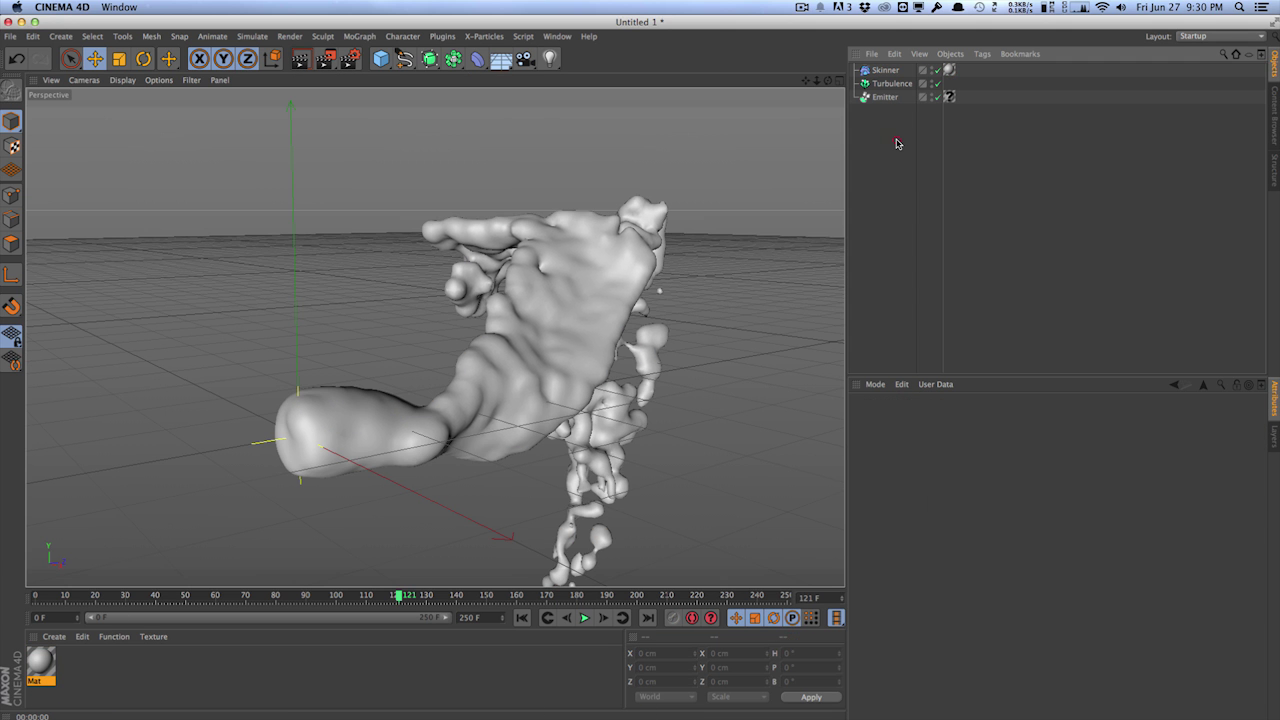
pyautogui.click(949, 70)
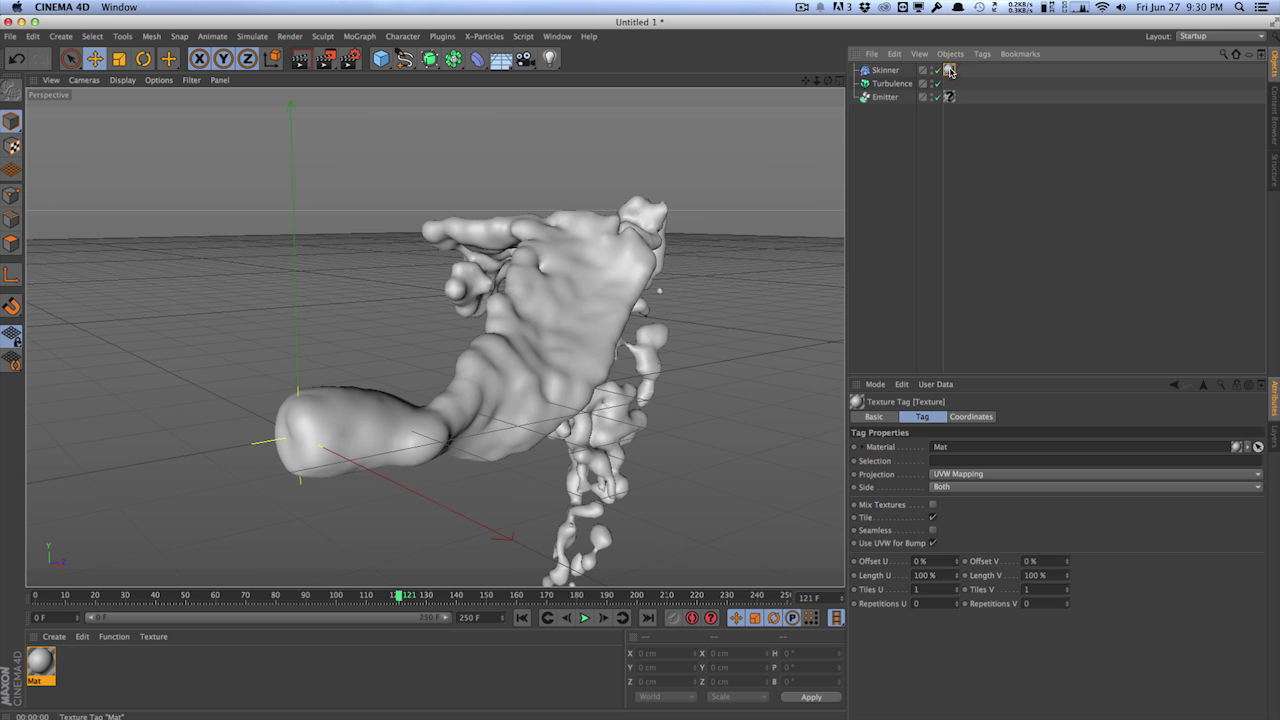
pyautogui.press('Delete')
pyautogui.click(886, 70)
pyautogui.press('Delete')
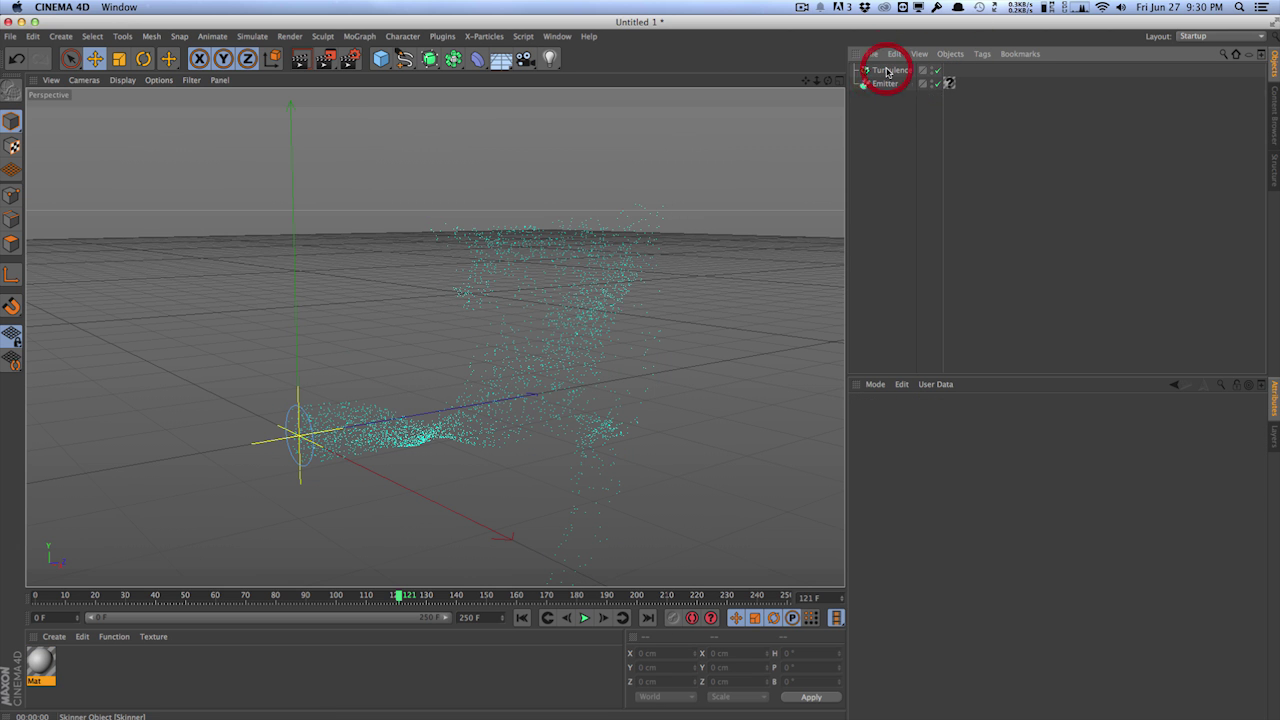
# - Add an X-Particles Trail object, preview the particles and assign the Emitter to the Trail
pyautogui.click(484, 36)
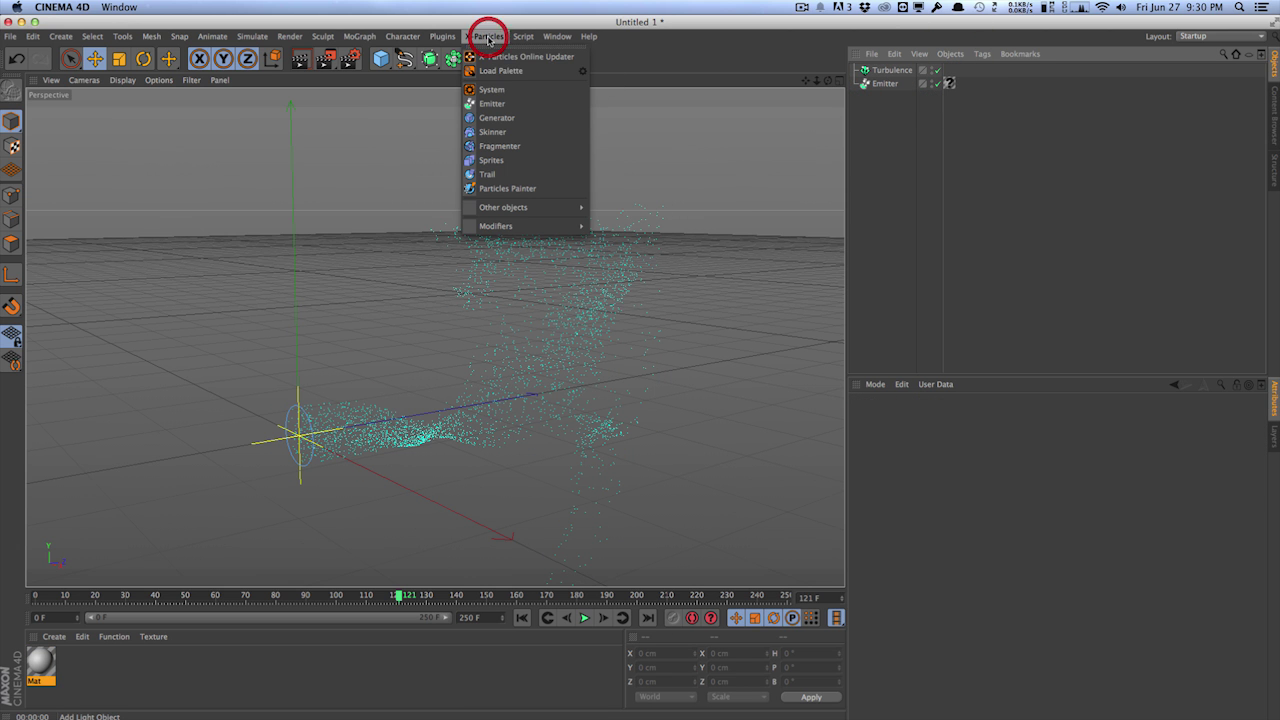
pyautogui.click(512, 176)
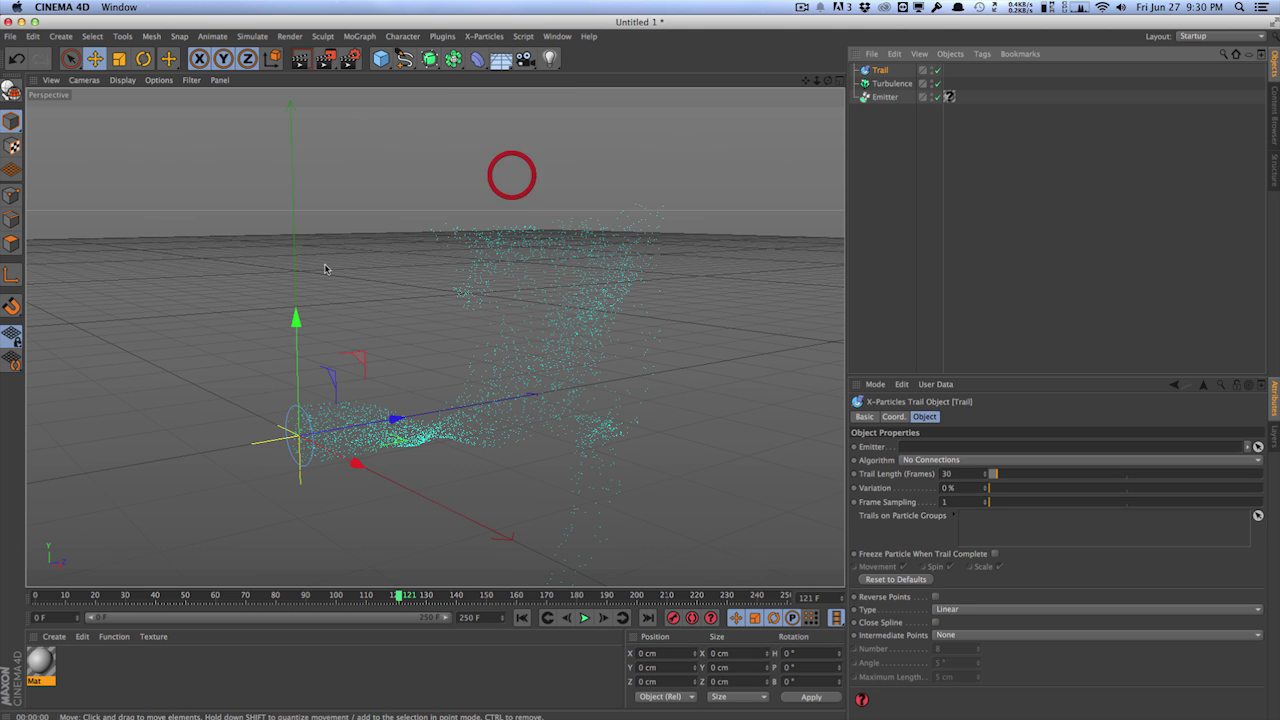
pyautogui.click(531, 619)
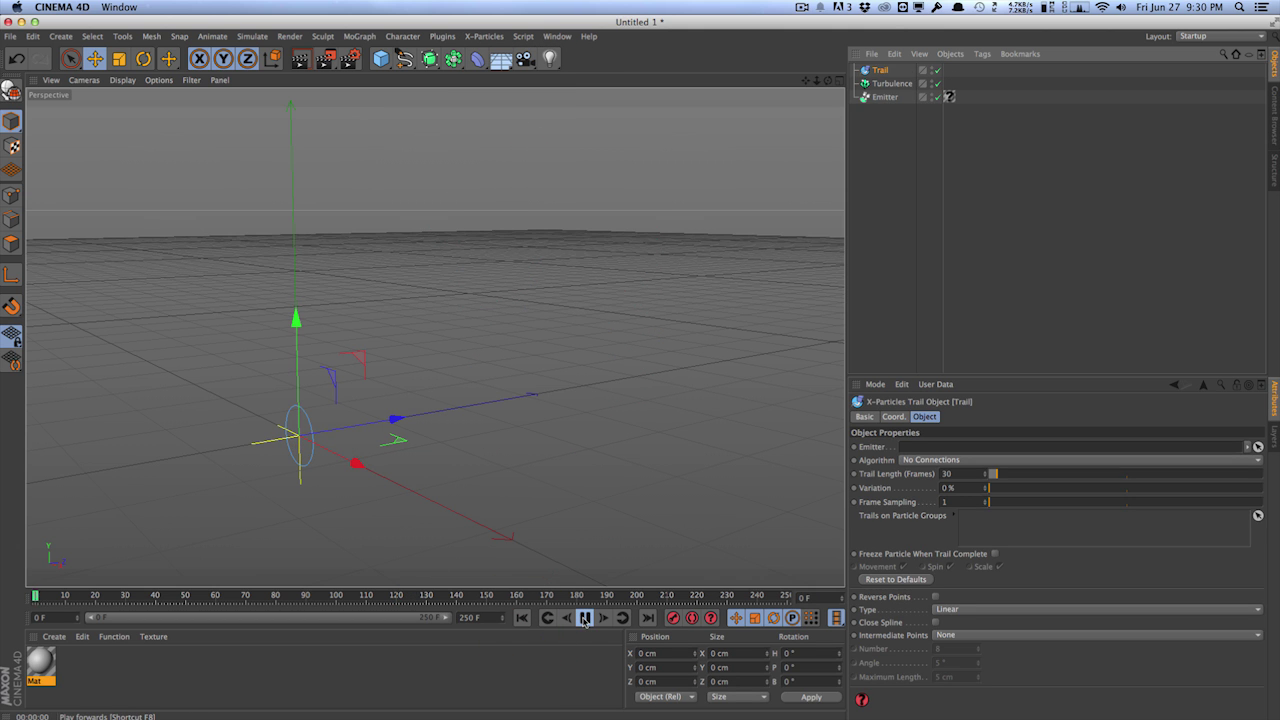
pyautogui.click(585, 618)
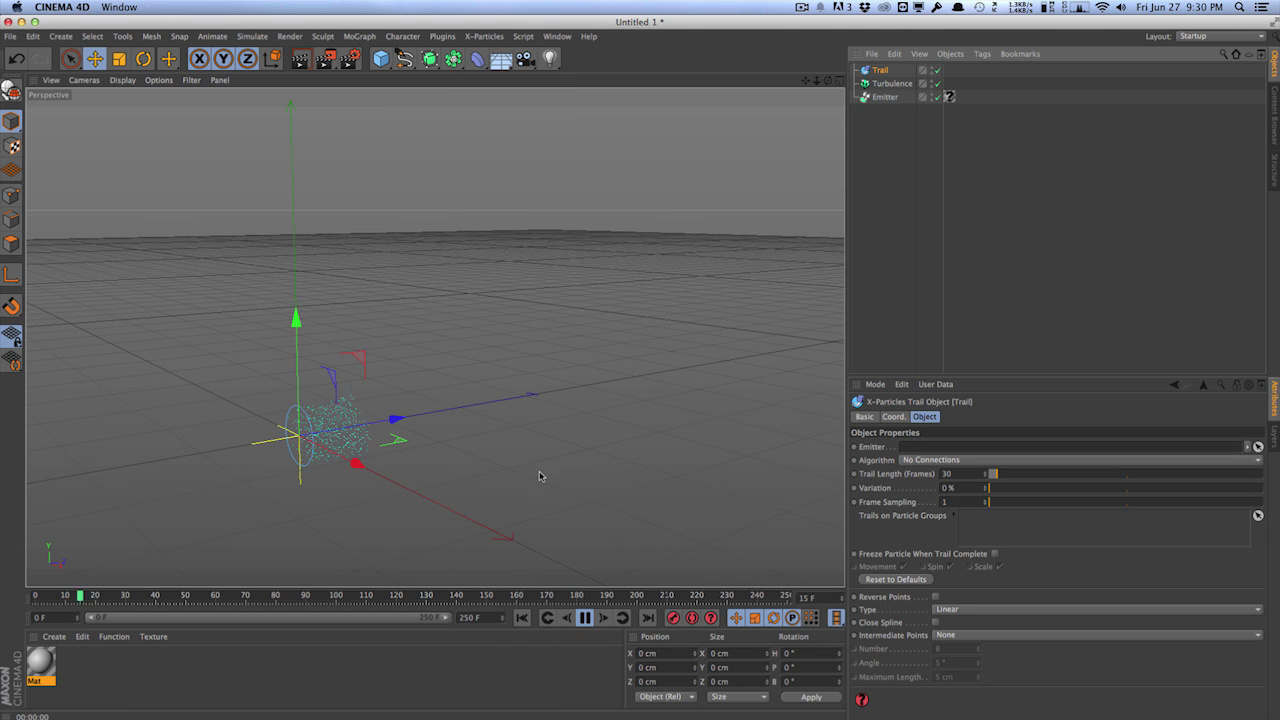
pyautogui.click(585, 618)
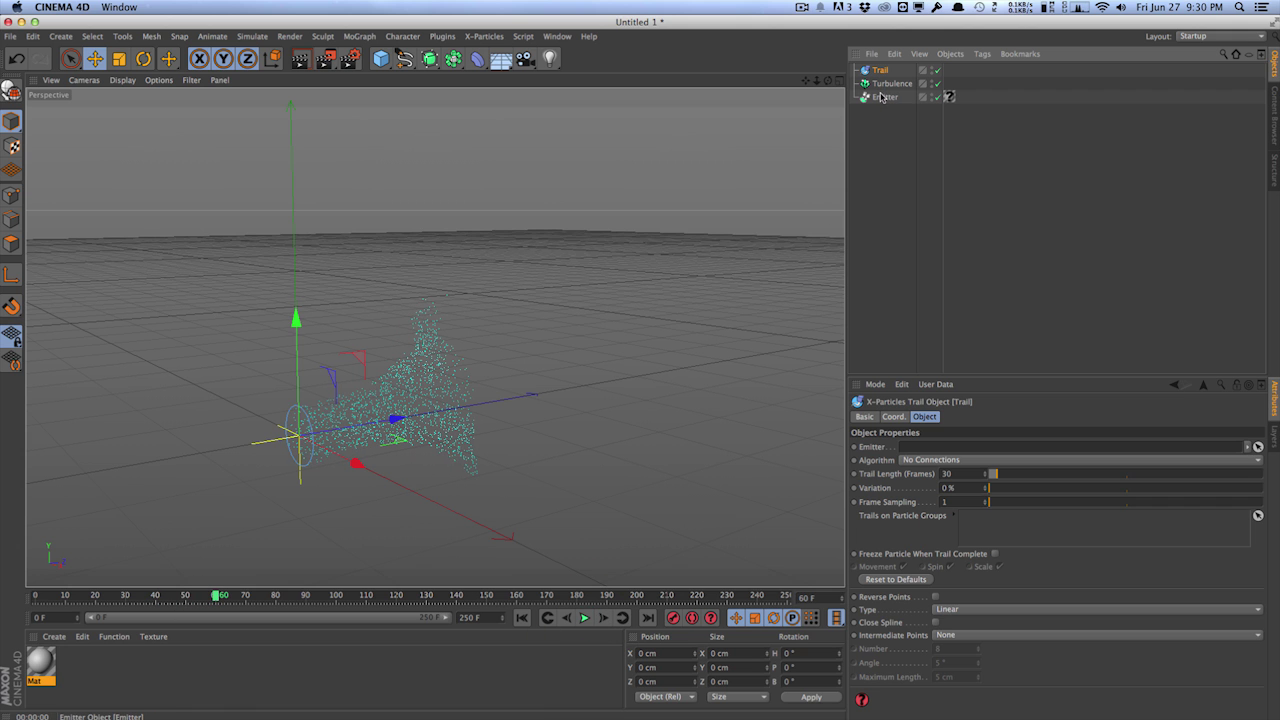
pyautogui.click(930, 450)
# - Play the simulation from the first frame and examine the trails drawn behind the particles
pyautogui.click(521, 618)
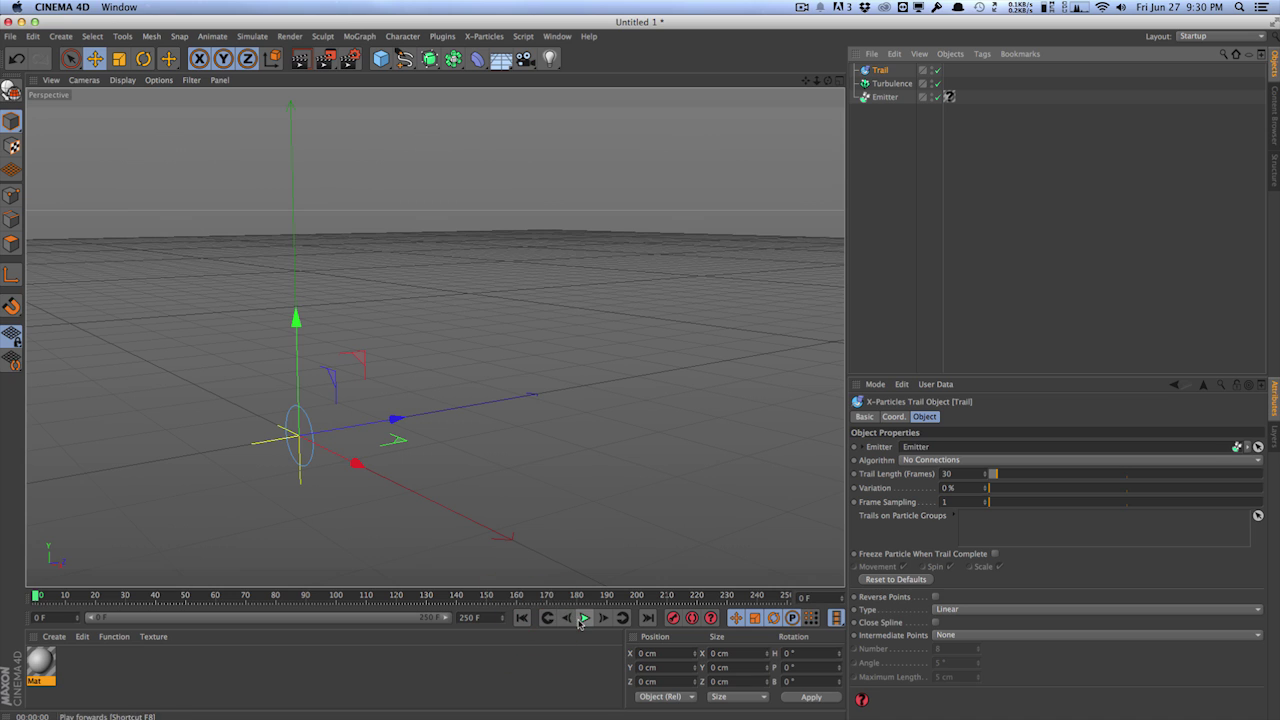
pyautogui.click(585, 618)
pyautogui.moveTo(509, 500)
pyautogui.keyDown('alt'); pyautogui.mouseDown()
pyautogui.moveTo(466, 477)
pyautogui.moveTo(561, 474)
pyautogui.moveTo(523, 447)
pyautogui.moveTo(537, 449)
pyautogui.moveTo(491, 434)
pyautogui.moveTo(423, 457)
pyautogui.mouseUp(); pyautogui.keyUp('alt')
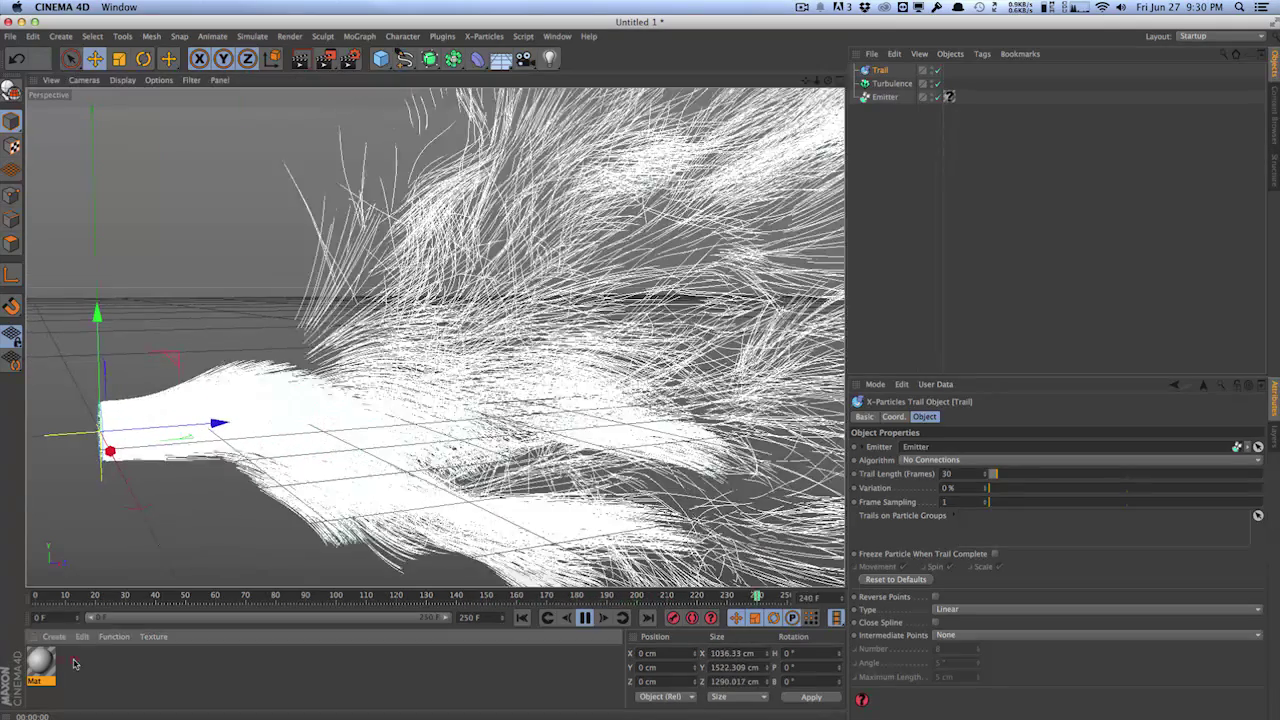
# - Create a Hair Material and apply it to the Trail object
pyautogui.click(54, 637)
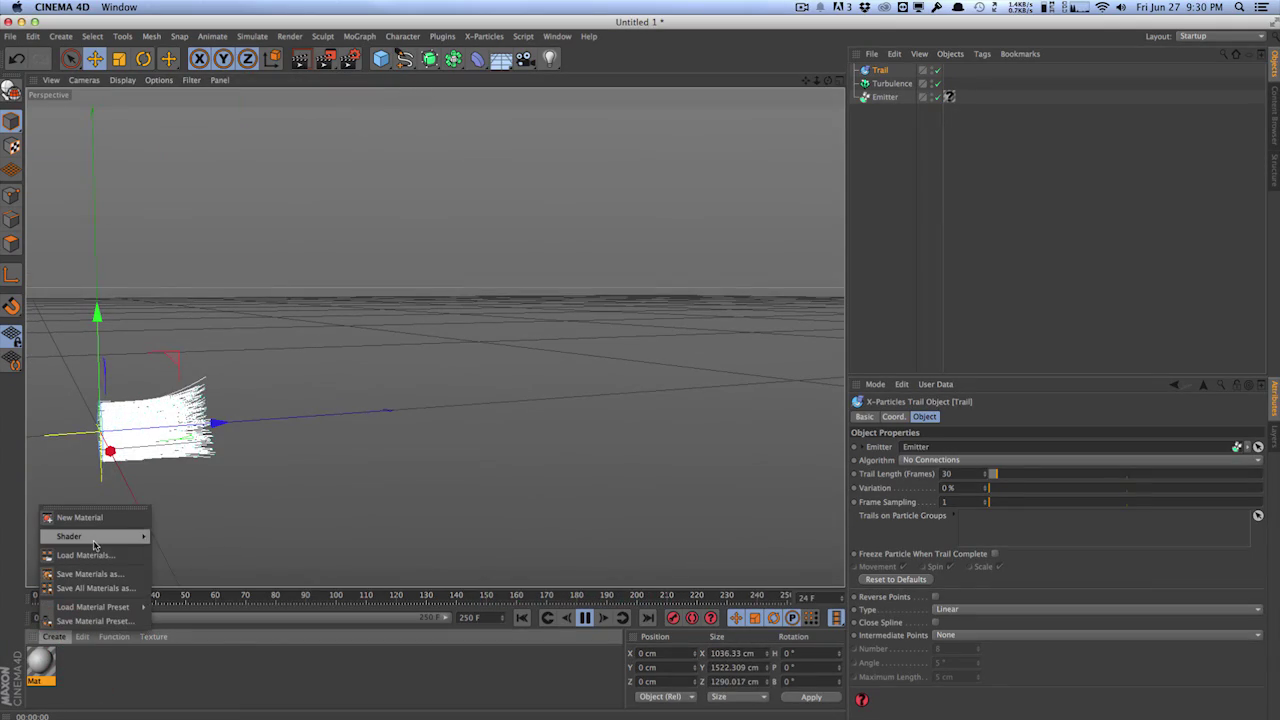
pyautogui.moveTo(95, 538)
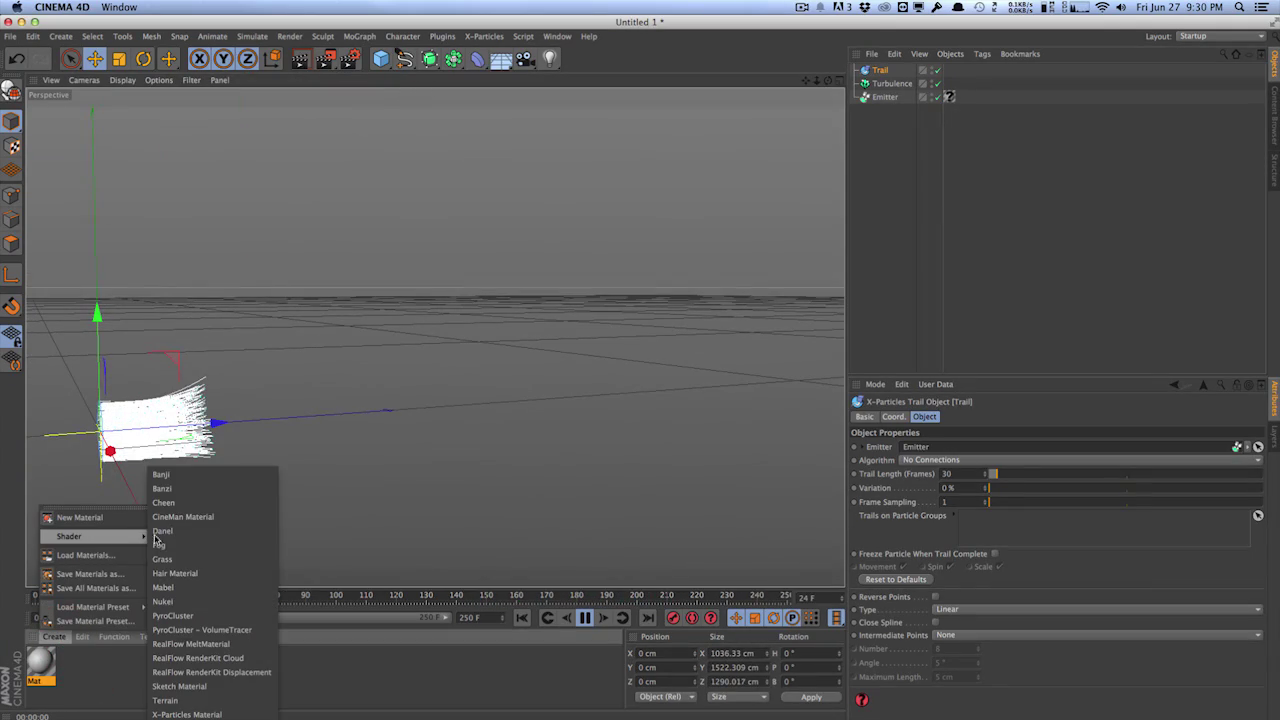
pyautogui.click(201, 571)
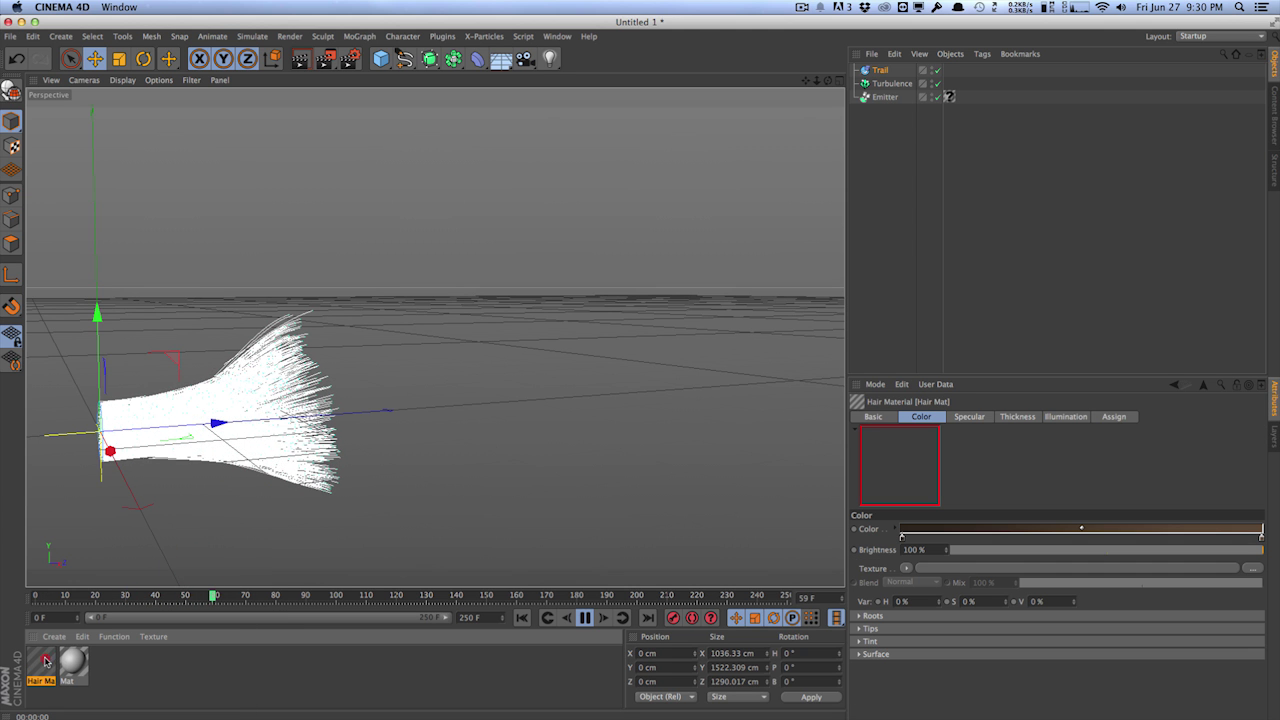
pyautogui.moveTo(41, 662); pyautogui.dragTo(886, 72)
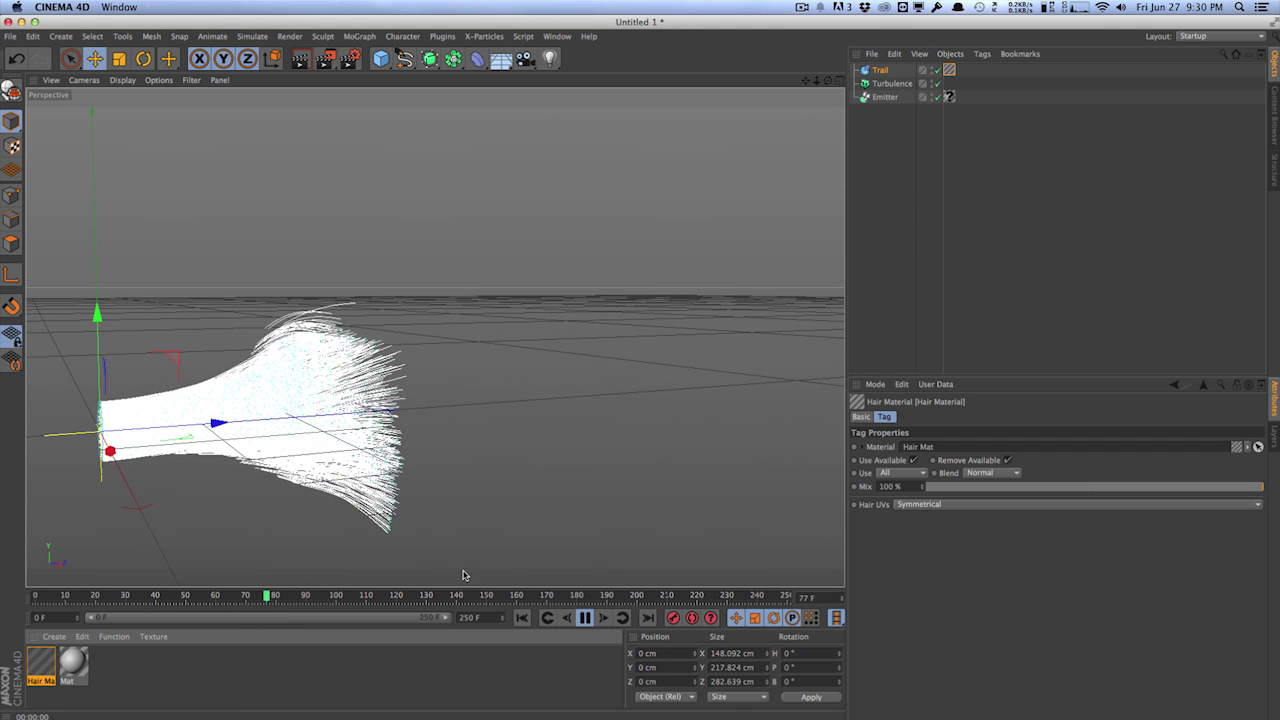
# - Stop playback at about frame 134, render the hair trails in the viewport and view them from another side
pyautogui.click(584, 617)
pyautogui.click(311, 61)
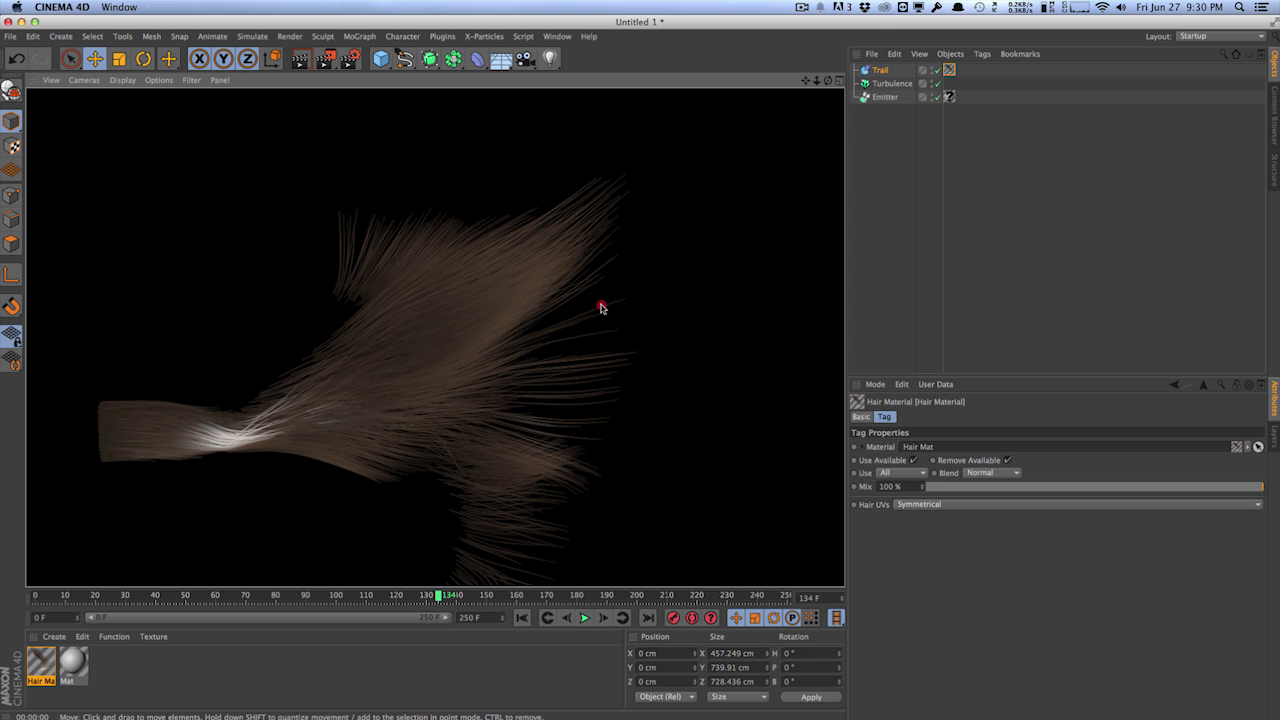
pyautogui.keyDown('alt'); pyautogui.moveTo(600, 307); pyautogui.dragTo(760, 300); pyautogui.keyUp('alt')
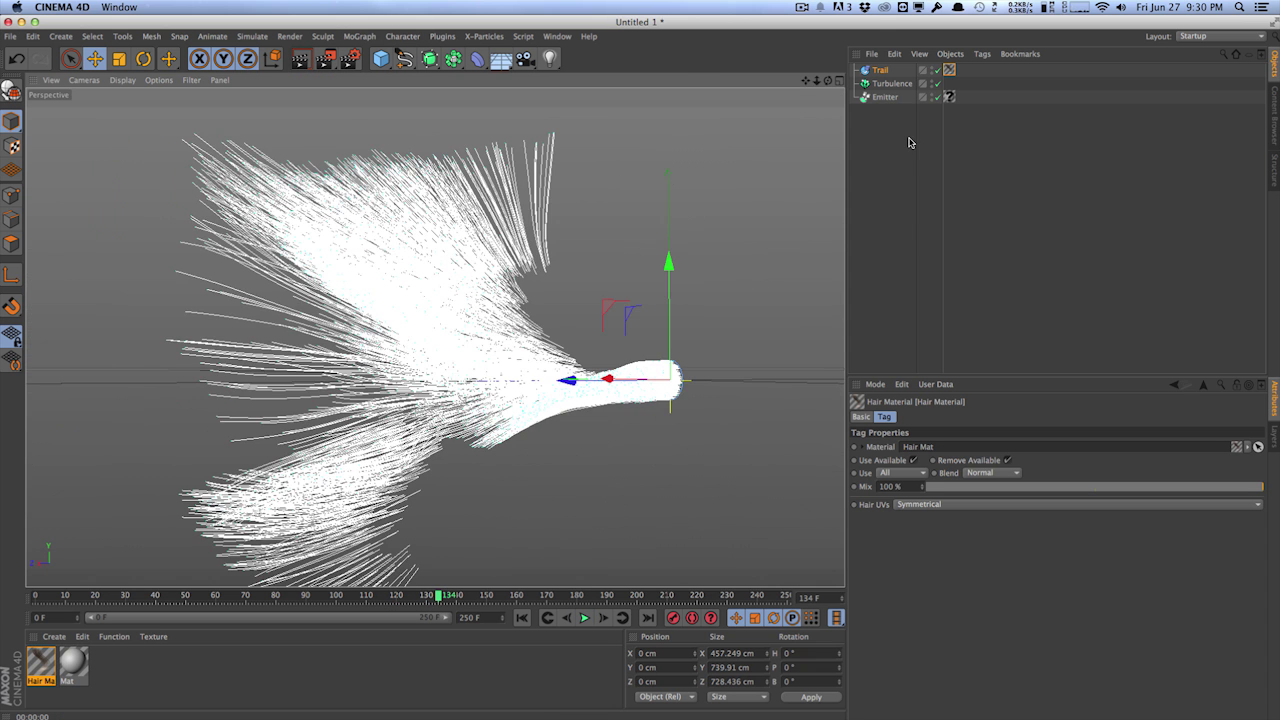
# - Delete the emitter's material tag and set the Trail's algorithm to Nearest by Distance
pyautogui.click(949, 96)
pyautogui.press('Delete')
pyautogui.click(945, 76)
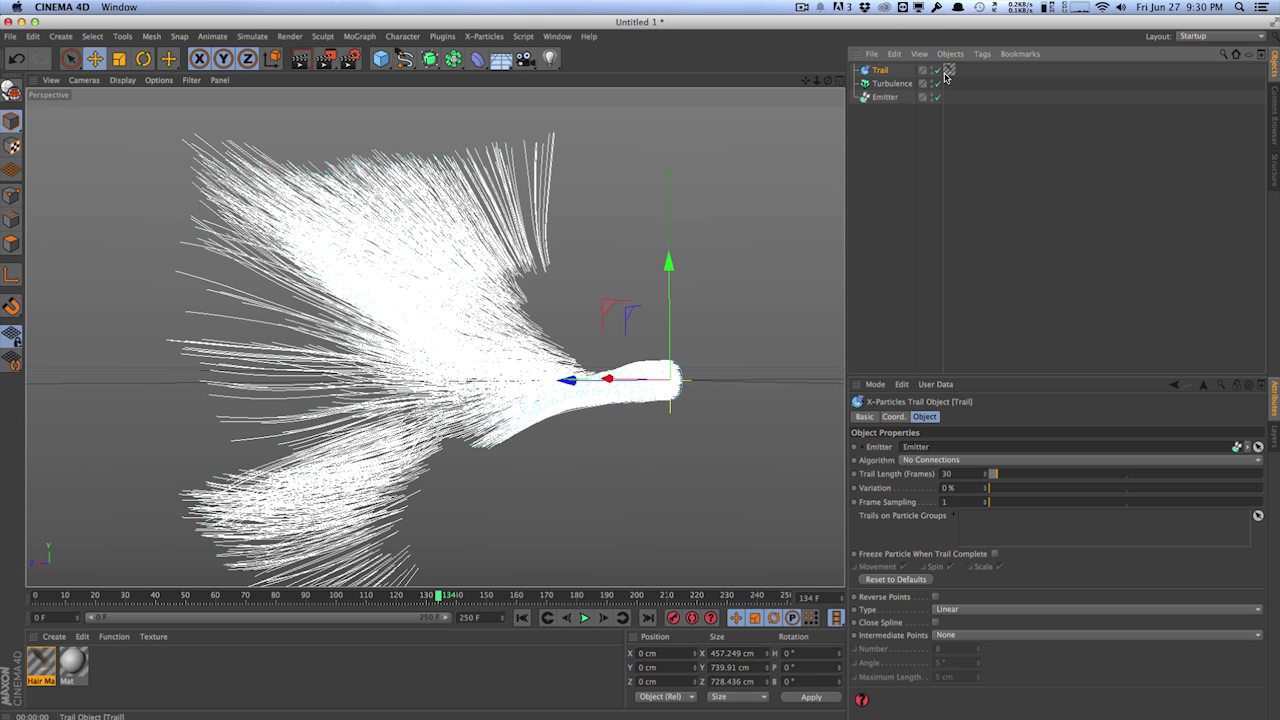
pyautogui.click(920, 461)
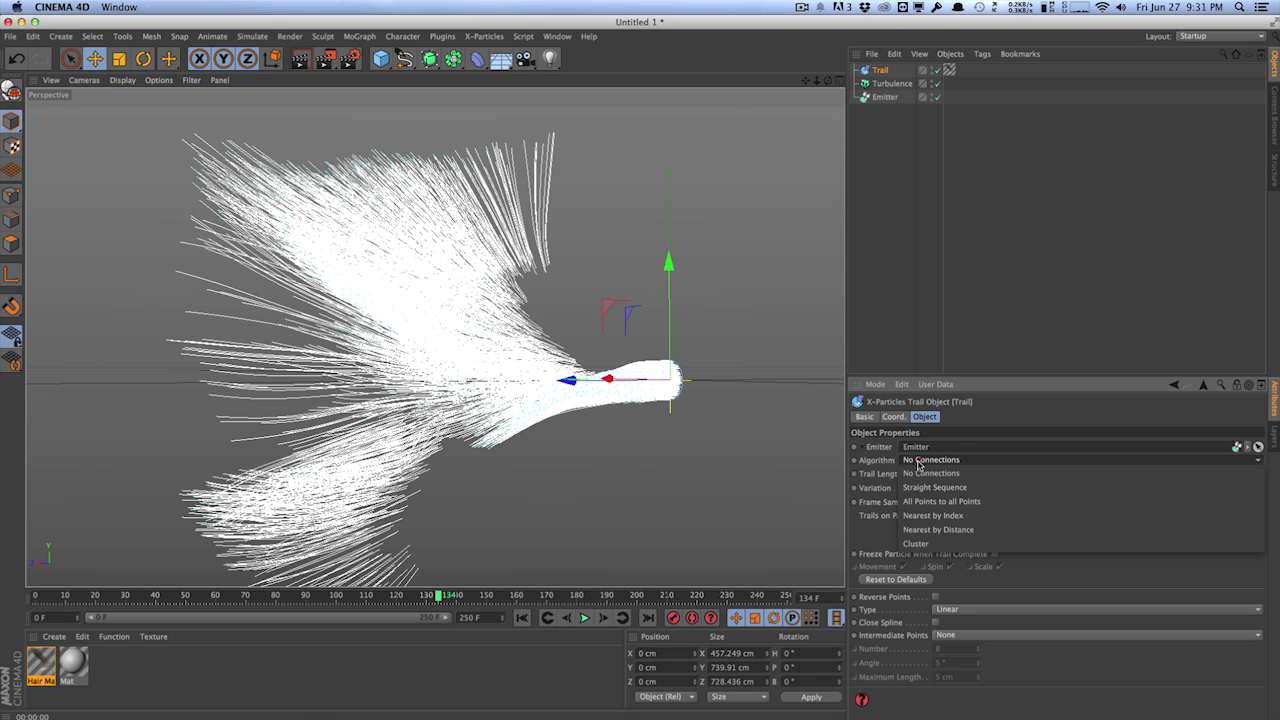
pyautogui.click(937, 529)
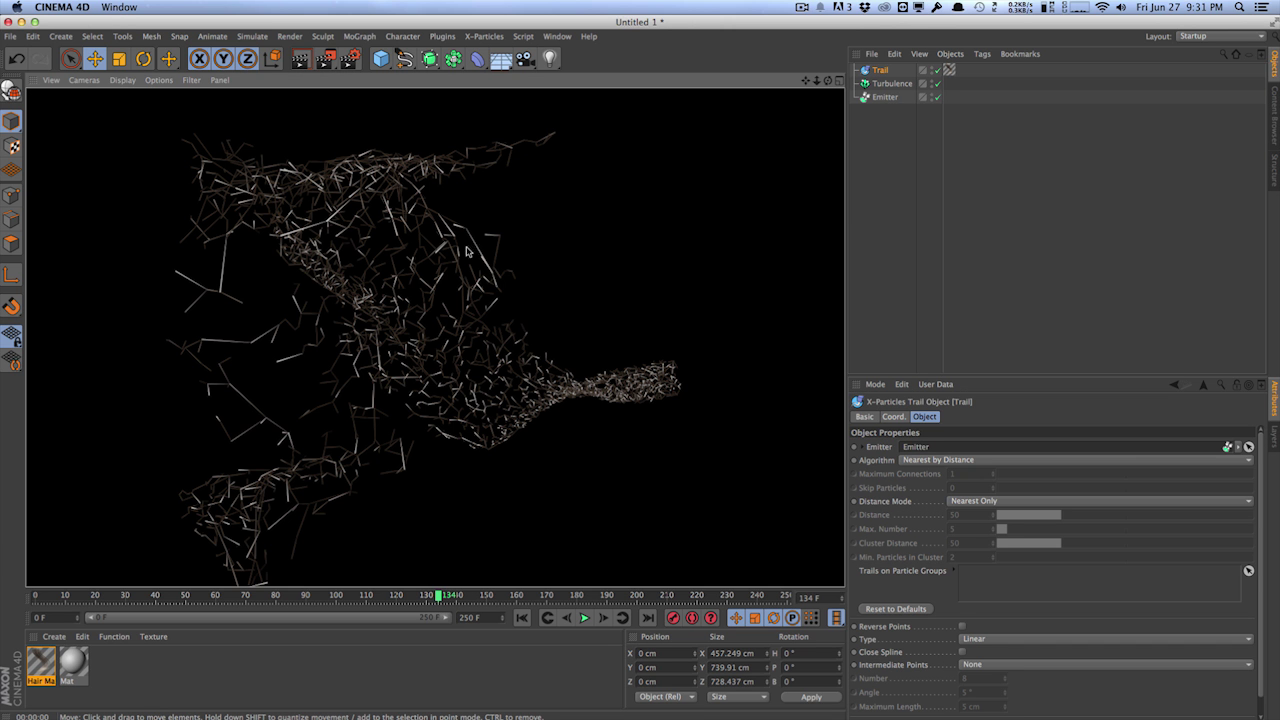
# - Render the Trail's connecting lines in the viewport and inspect the network from another angle
pyautogui.click(300, 58)
pyautogui.click(405, 335)
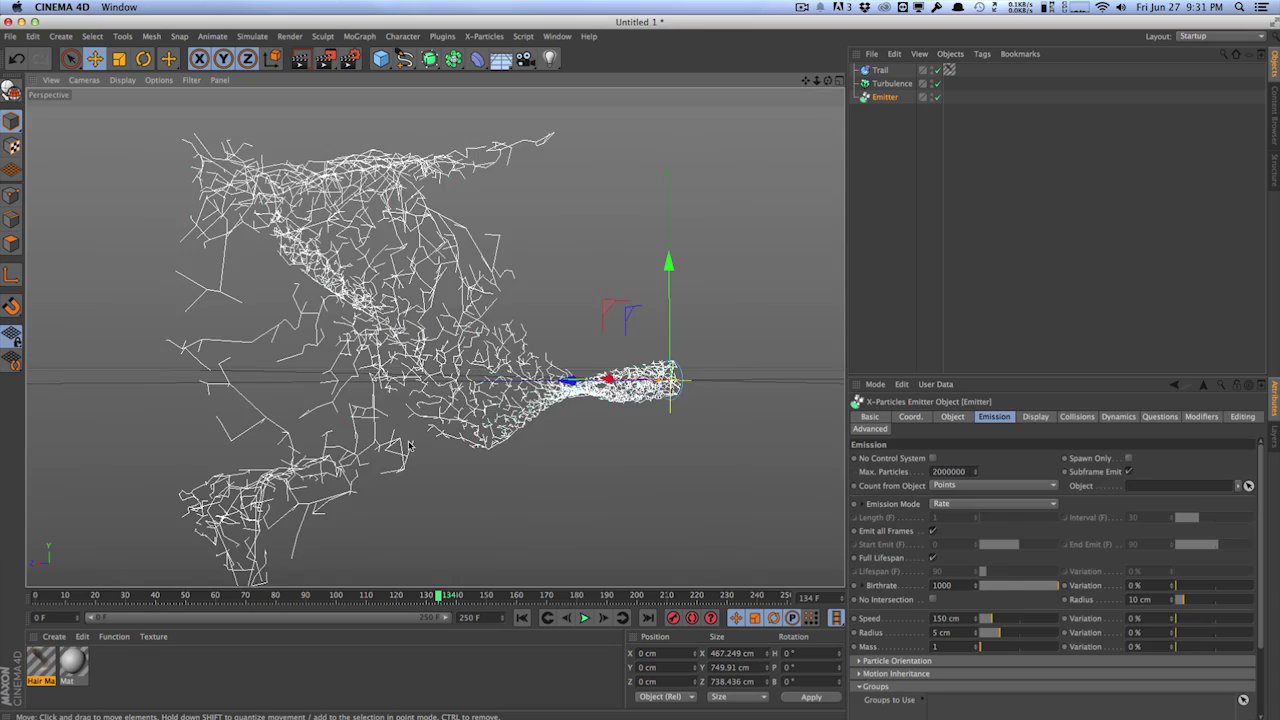
pyautogui.keyDown('alt'); pyautogui.moveTo(408, 444); pyautogui.dragTo(402, 376); pyautogui.keyUp('alt')
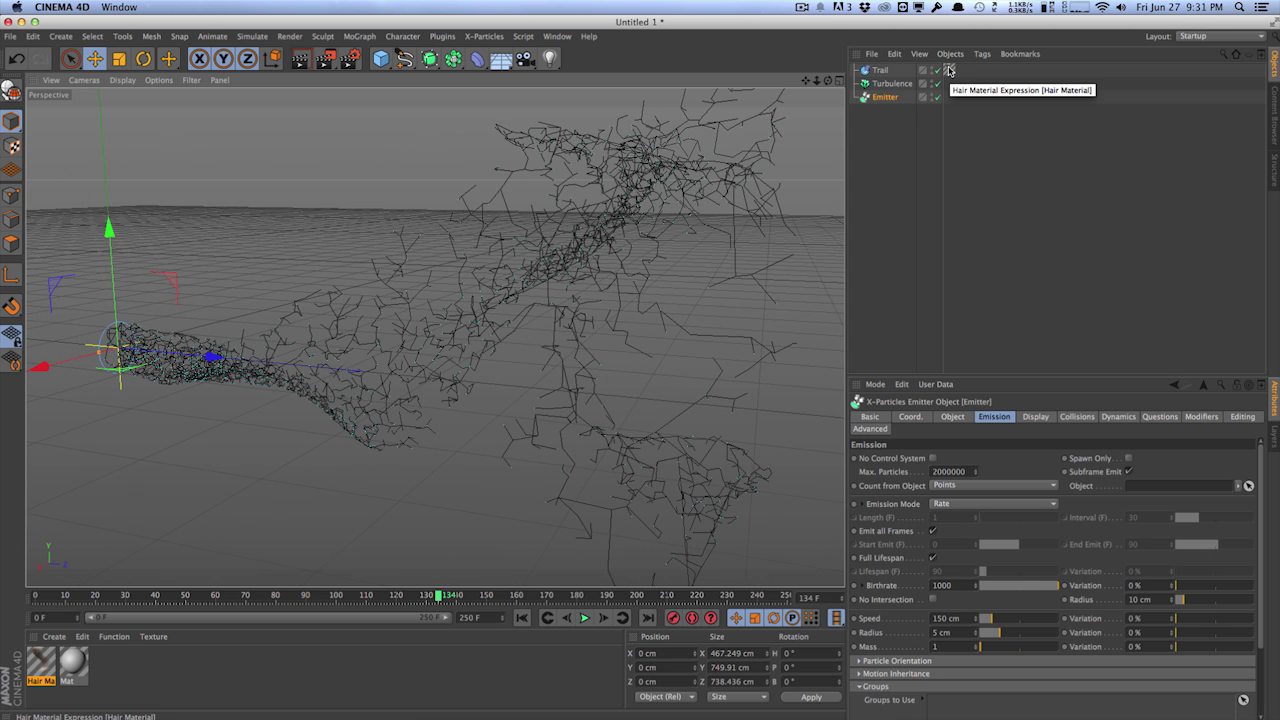
# - Delete the Trail object and set the emitter's birthrate to 10000
pyautogui.click(885, 70)
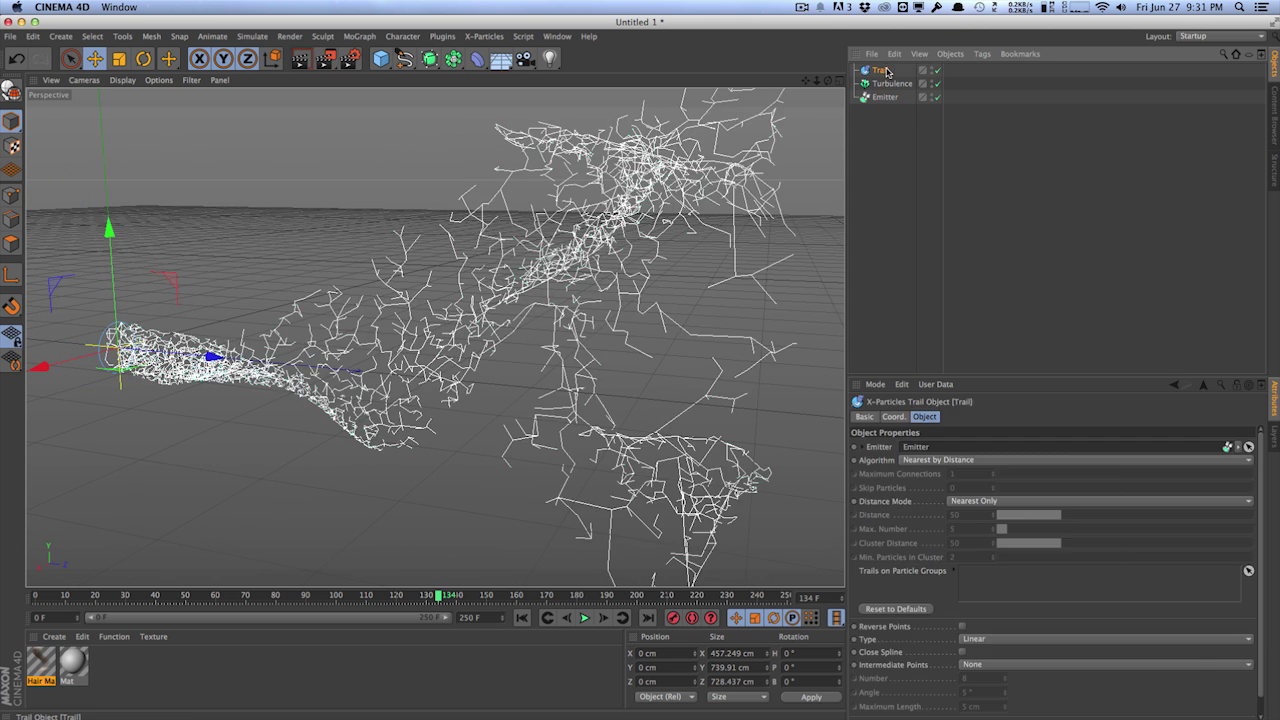
pyautogui.press('Delete')
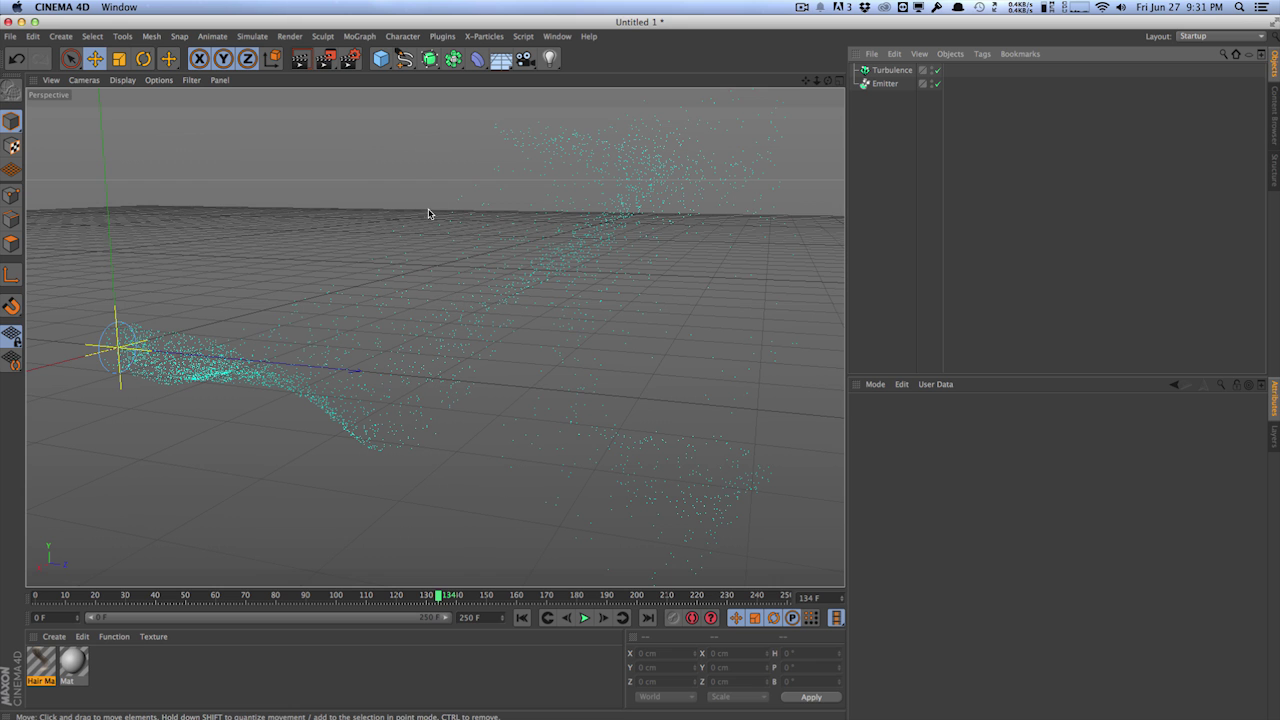
pyautogui.click(885, 84)
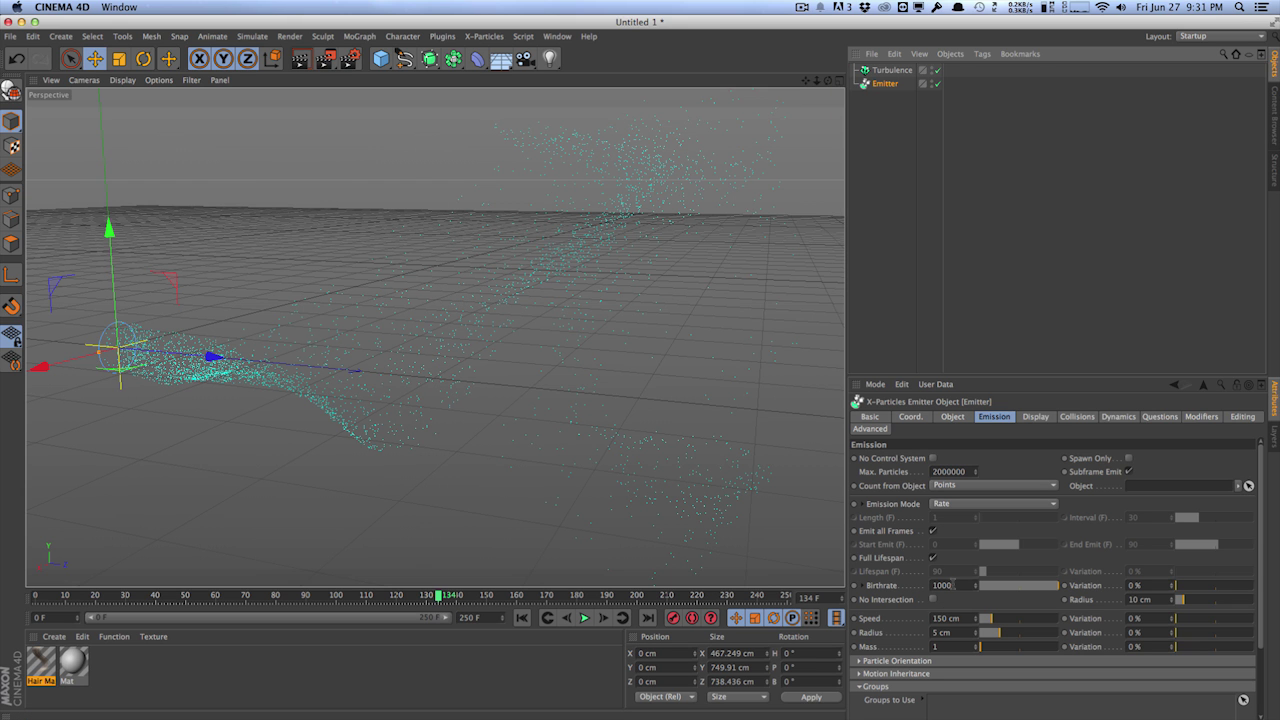
pyautogui.click(955, 585)
pyautogui.write('0')
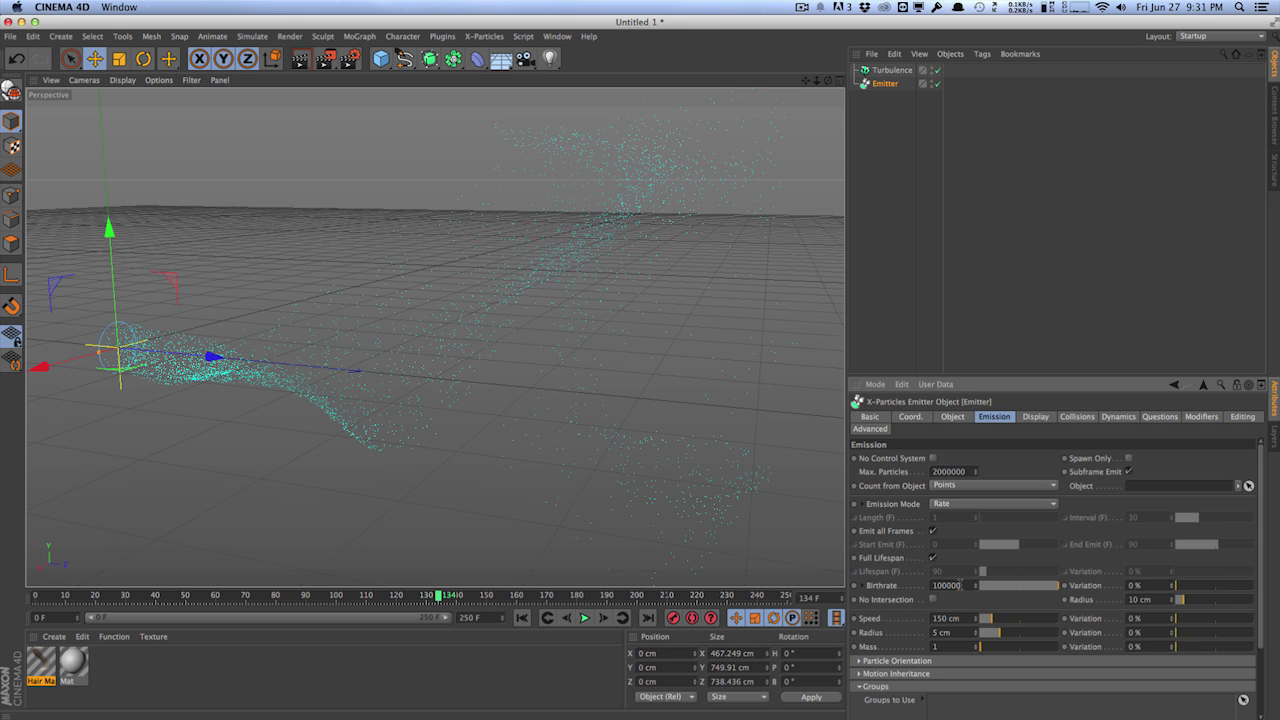
# - Replay the denser particle emission from the start and stop it at about frame 45
pyautogui.click(522, 617)
pyautogui.click(585, 617)
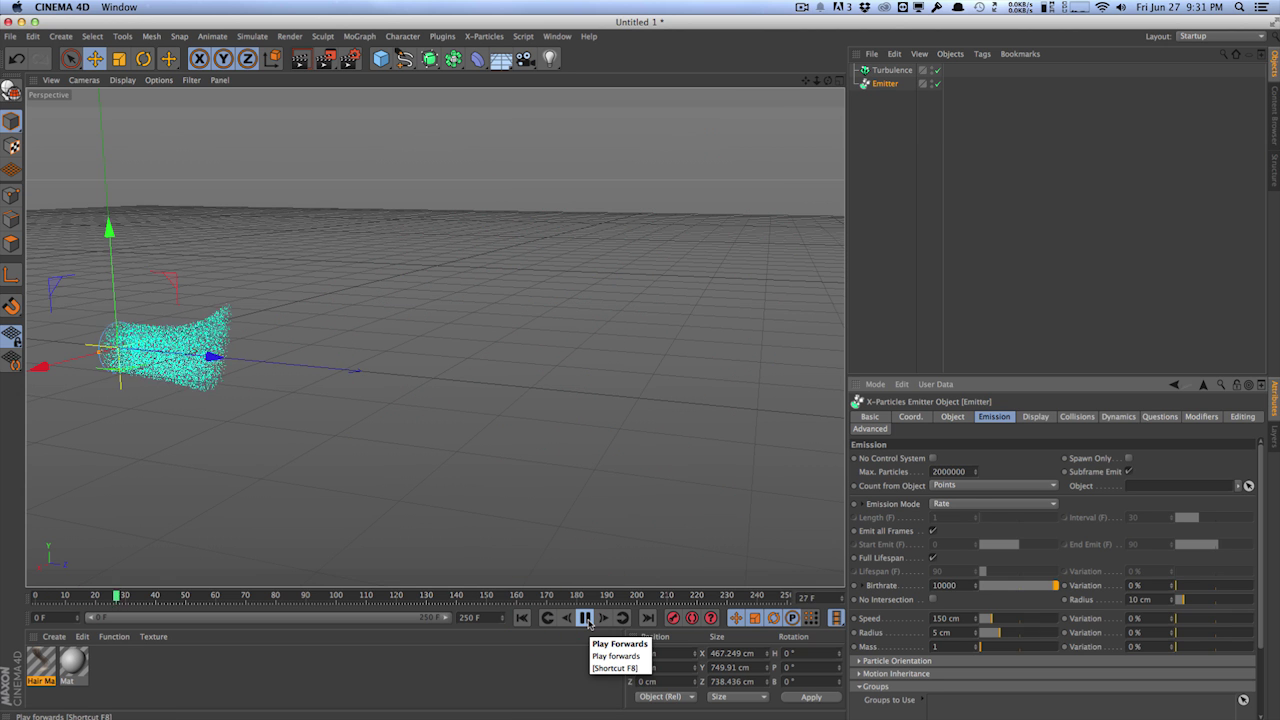
pyautogui.click(586, 617)
# - Add a cube in the particles' path at about 356 cm along Z, 125 cm in every dimension with 11 X segments
pyautogui.moveTo(391, 66); pyautogui.dragTo(500, 79)
pyautogui.moveTo(166, 354); pyautogui.dragTo(500, 400)
pyautogui.click(918, 449)
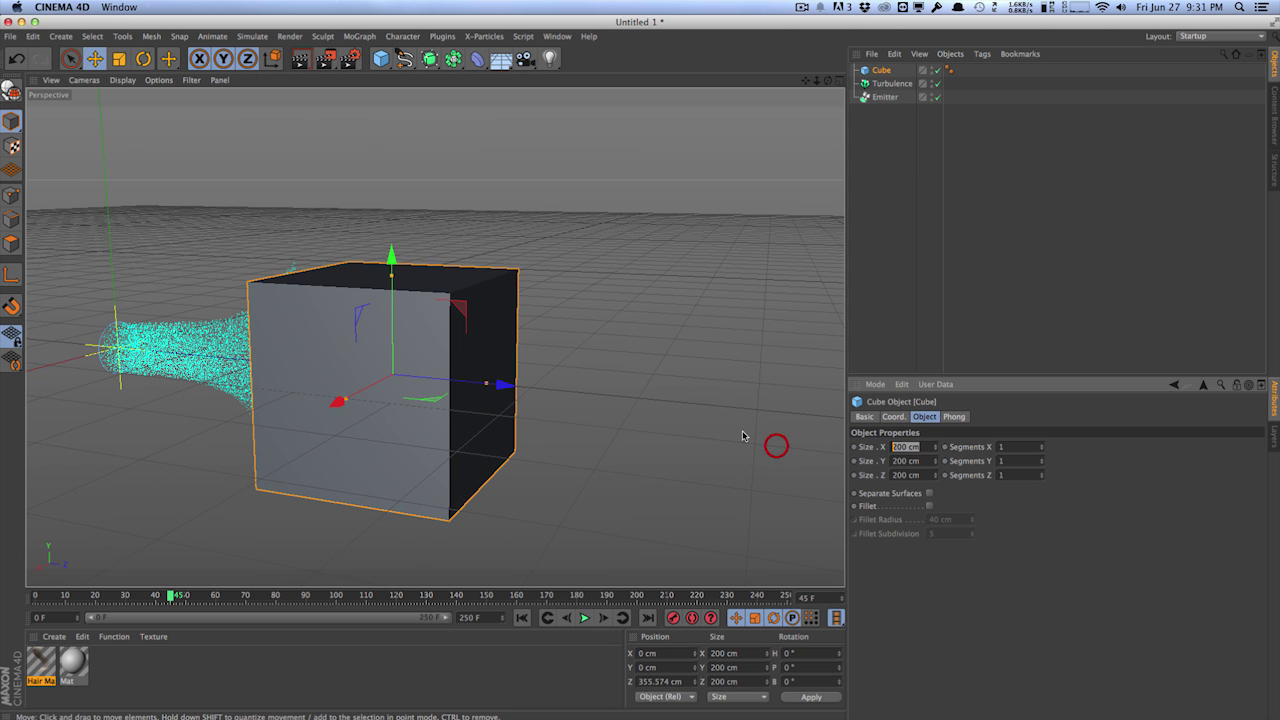
pyautogui.write('125')
pyautogui.press('Tab')
pyautogui.write('125')
pyautogui.press('Tab')
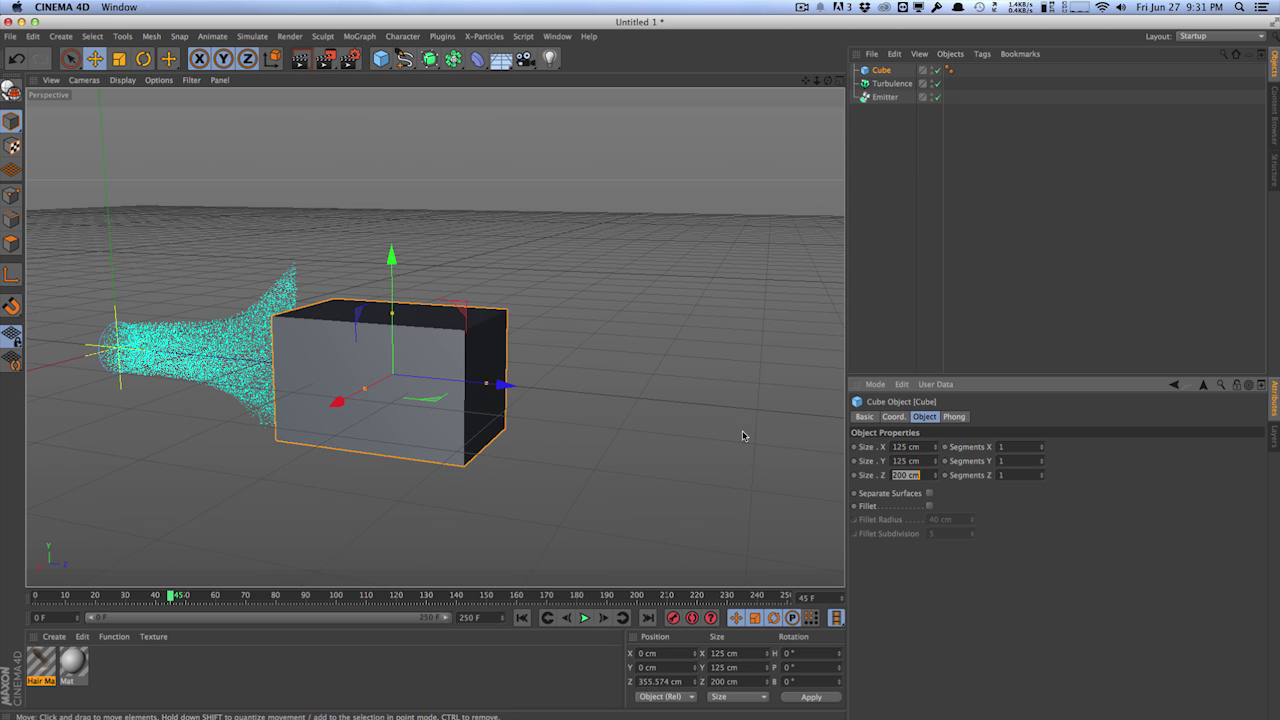
pyautogui.write('125')
pyautogui.press('Tab')
pyautogui.write('11')
pyautogui.keyDown('alt'); pyautogui.moveTo(266, 439); pyautogui.dragTo(389, 466); pyautogui.keyUp('alt')
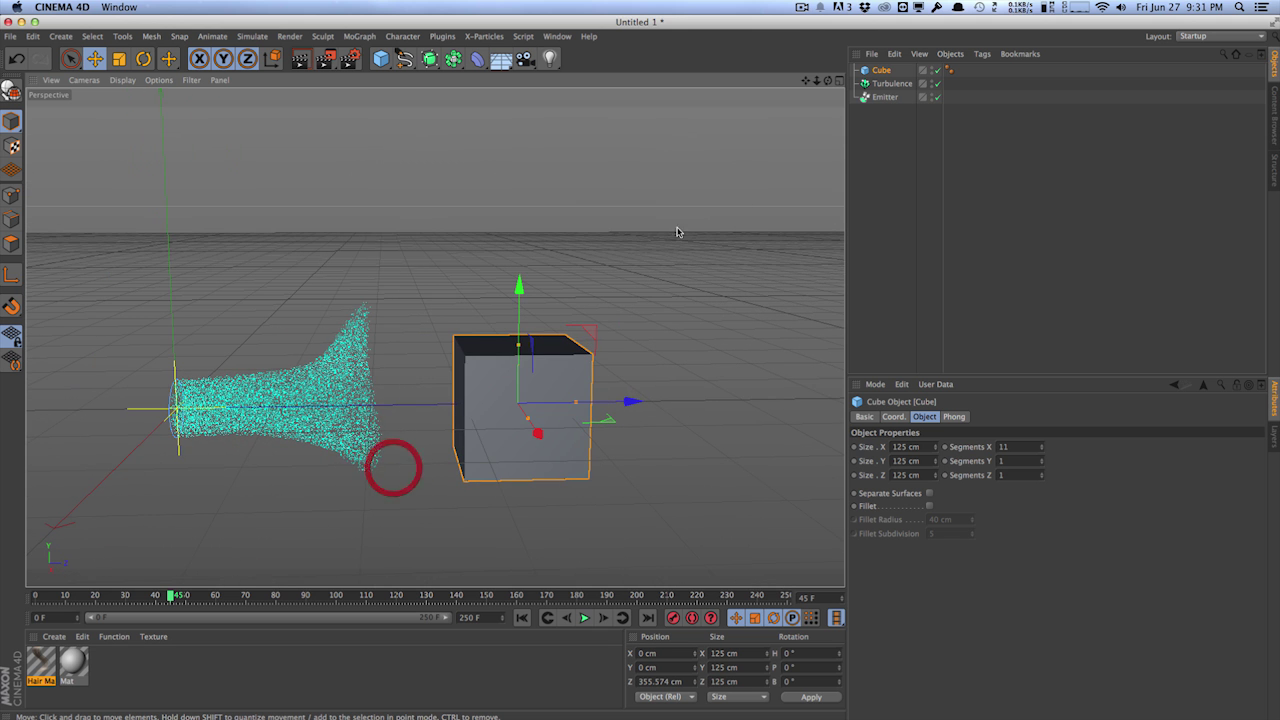
# - Add an X-Particles Collider tag to the cube
pyautogui.rightClick(868, 71)
pyautogui.moveTo(960, 221)
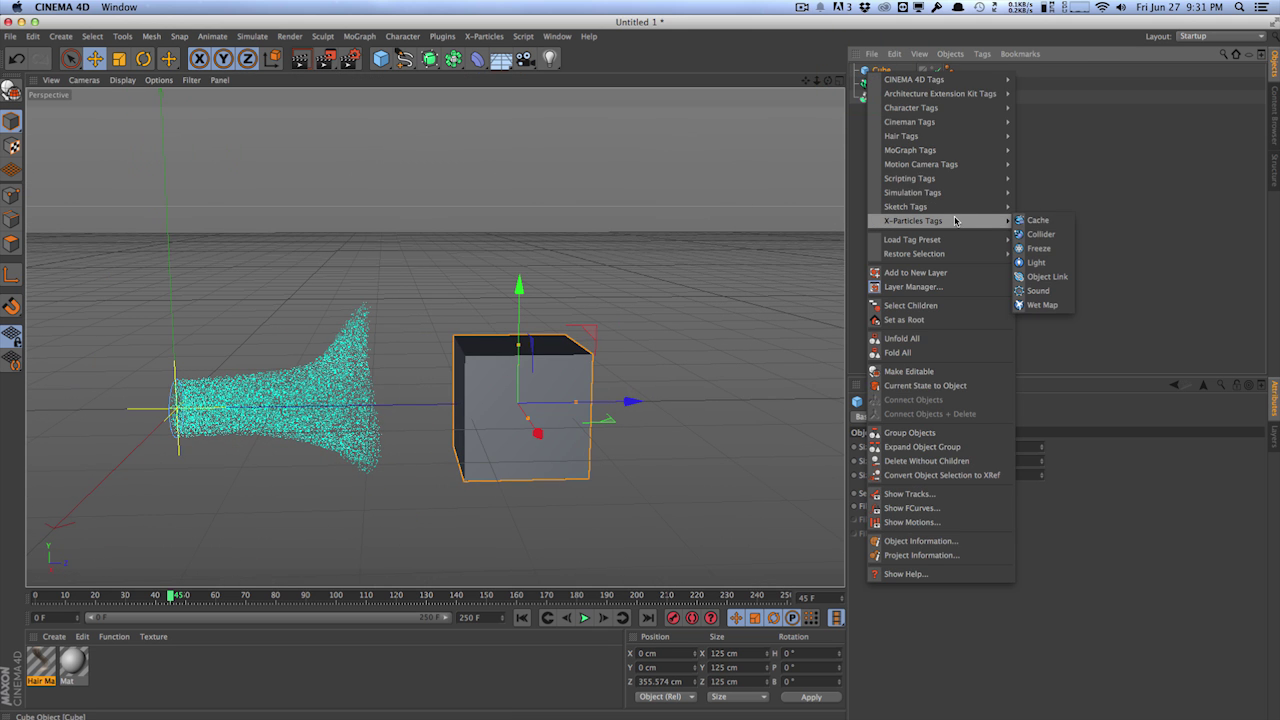
pyautogui.click(1041, 234)
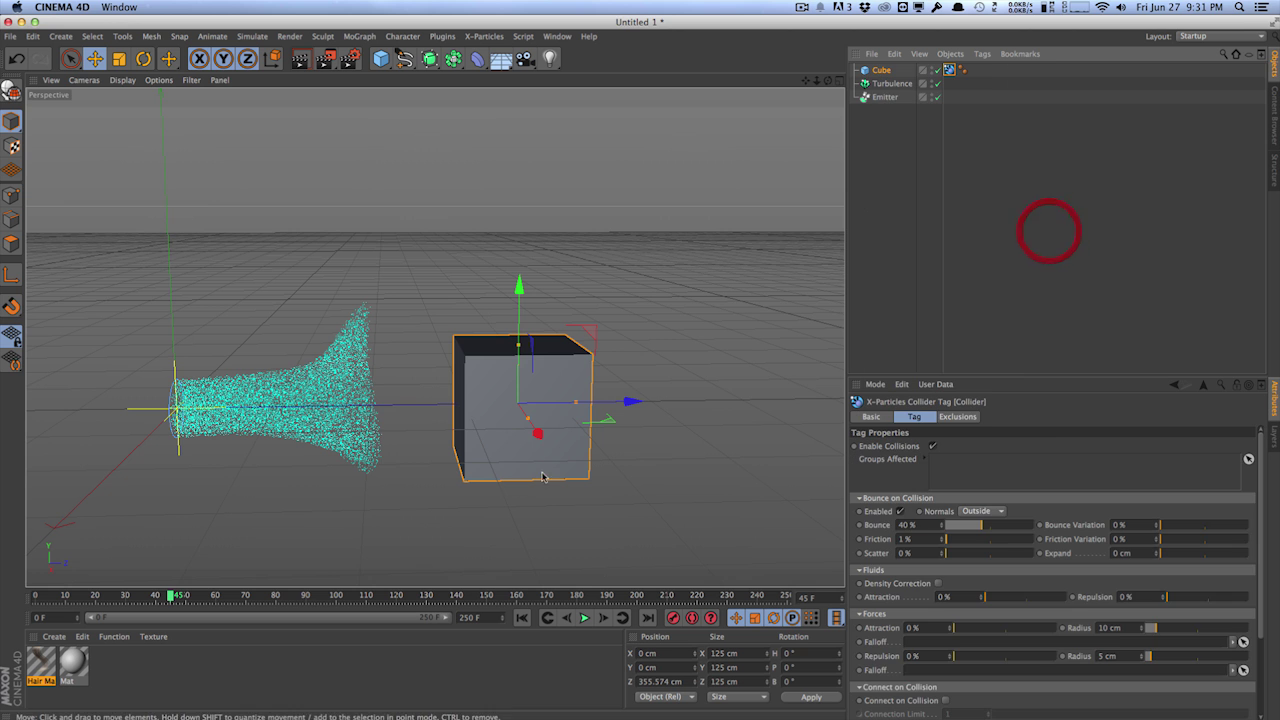
# - Replay the particle simulation from the start against the collider cube and stop it at about frame 222
pyautogui.click(522, 617)
pyautogui.click(584, 618)
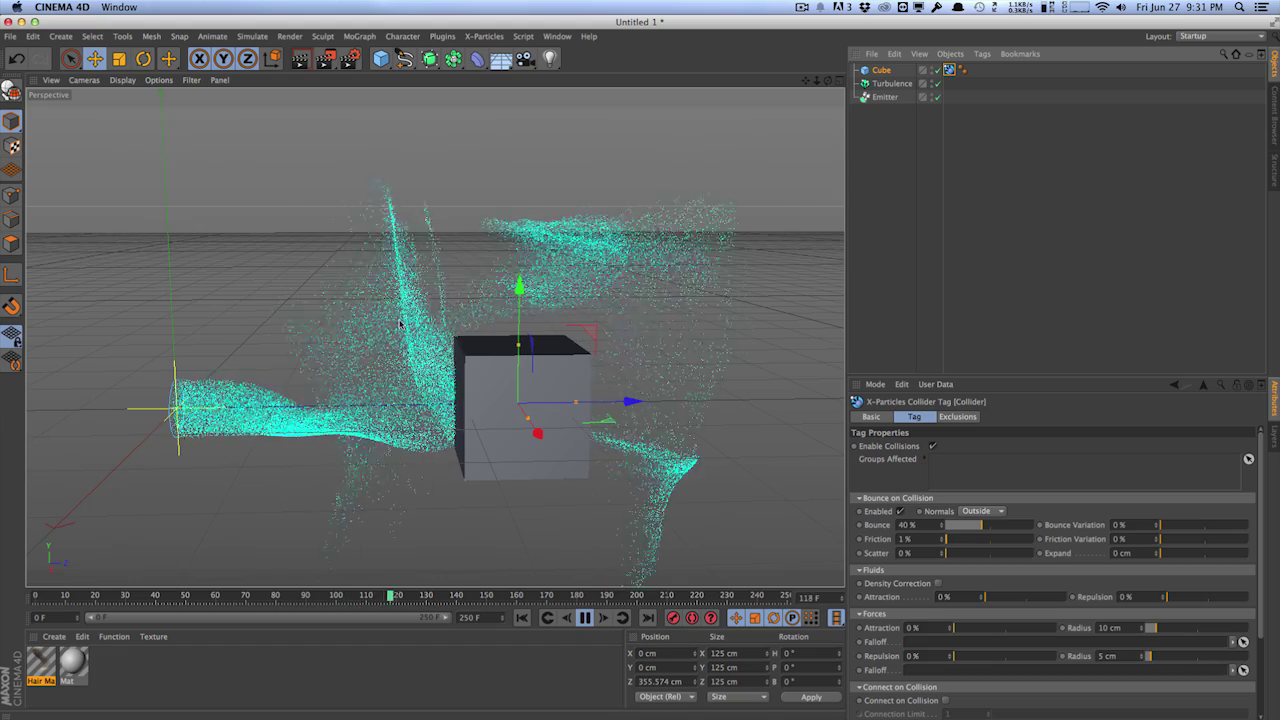
pyautogui.click(588, 617)
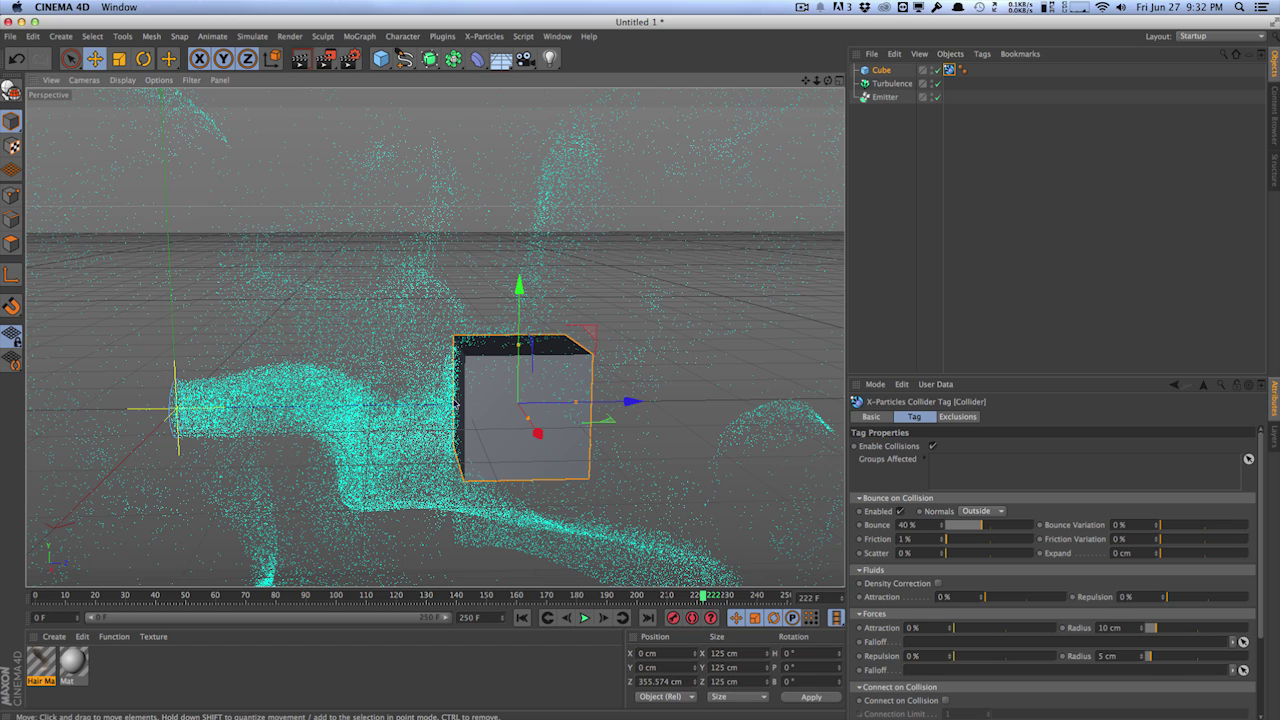
pyautogui.keyDown('alt'); pyautogui.moveTo(417, 400); pyautogui.dragTo(394, 393); pyautogui.keyUp('alt')
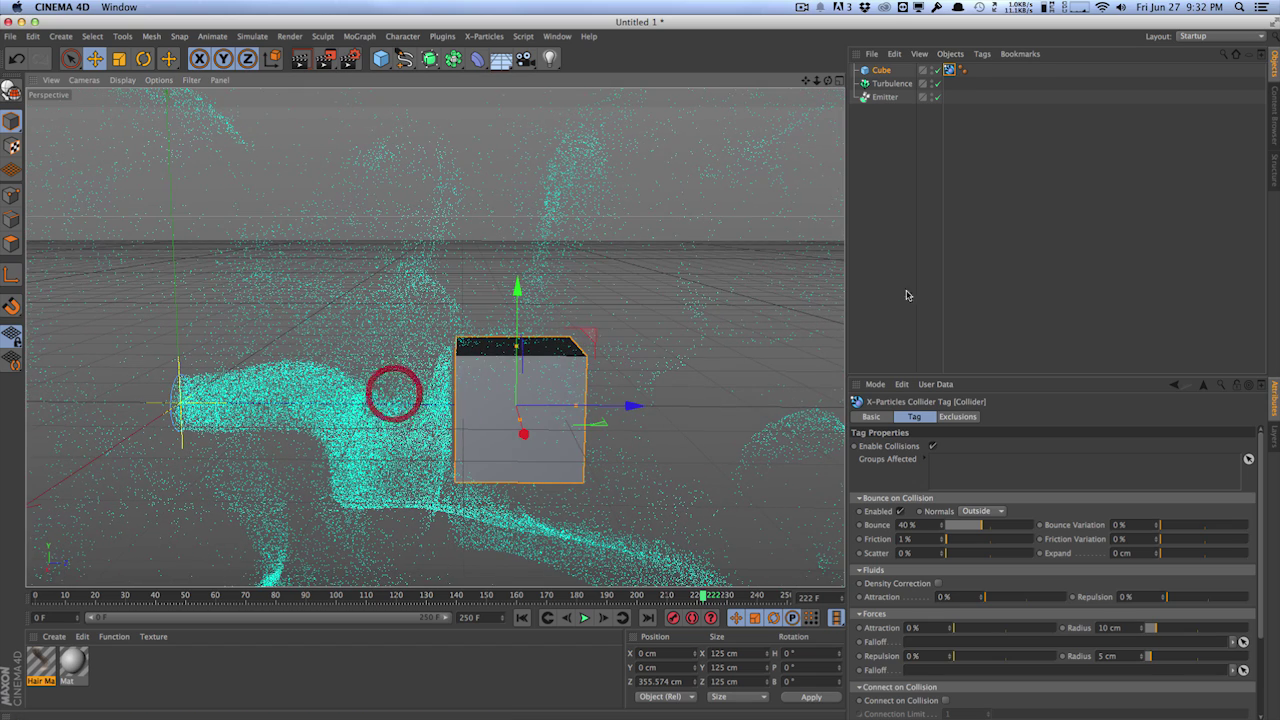
# - Review the emitter's collision settings and enable fluids in its dynamics settings
pyautogui.click(885, 98)
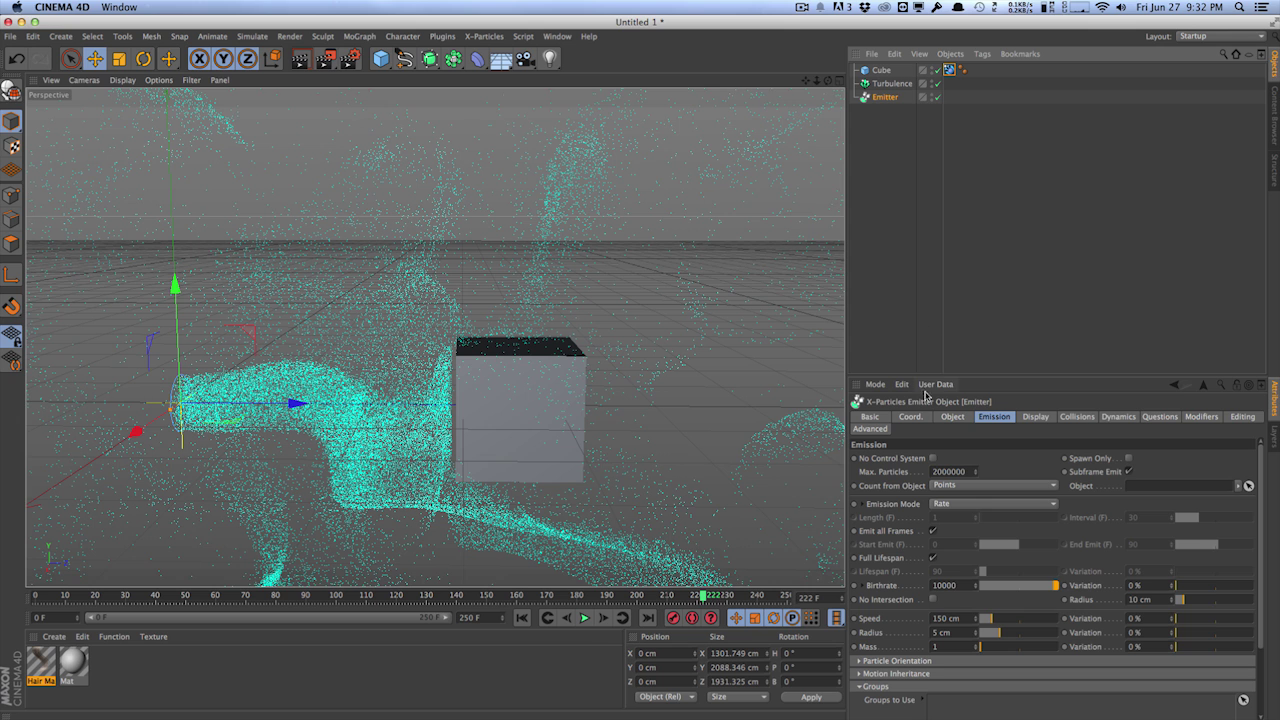
pyautogui.click(1078, 417)
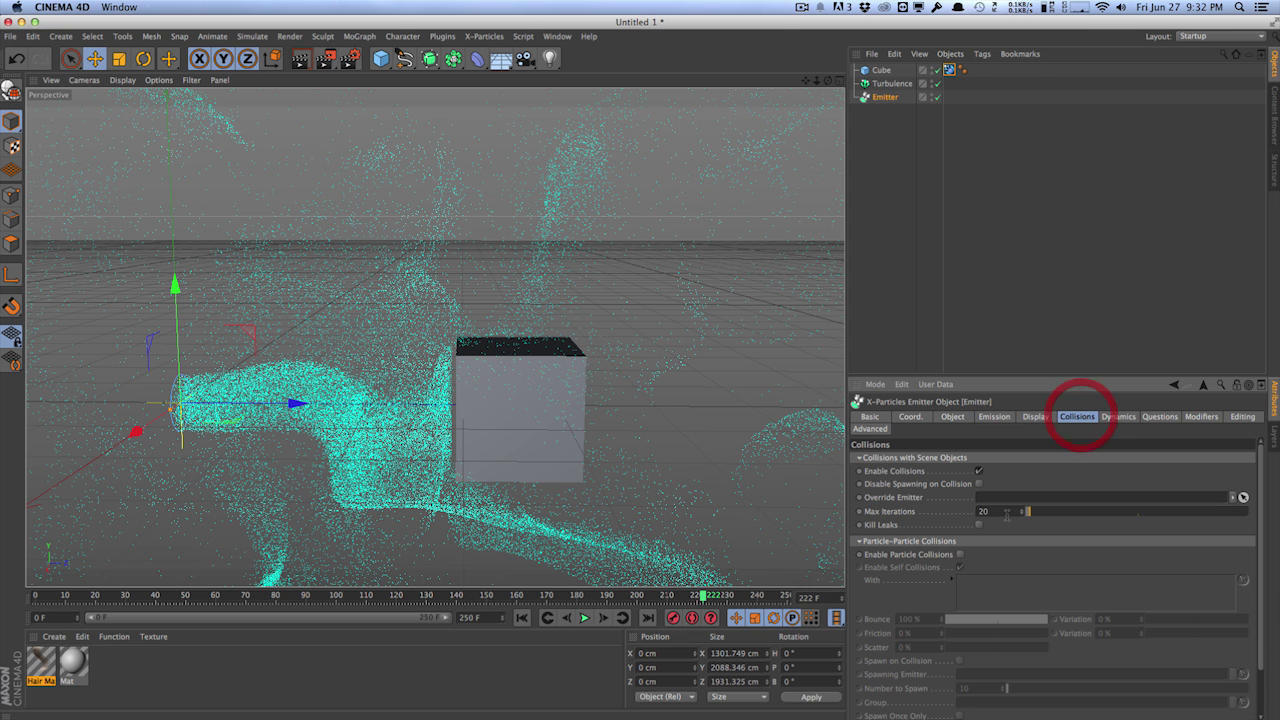
pyautogui.moveTo(1257, 480)
pyautogui.mouseDown()
pyautogui.moveTo(1258, 523)
pyautogui.moveTo(1258, 468)
pyautogui.mouseUp()
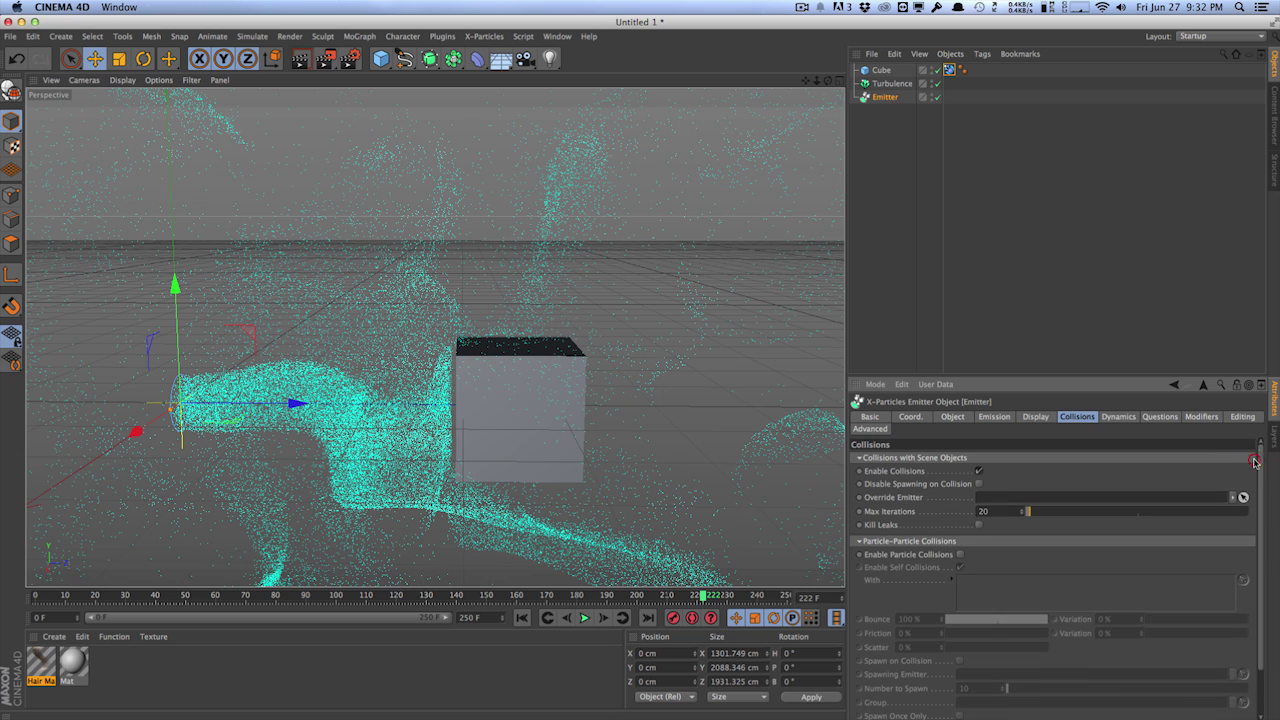
pyautogui.click(1116, 417)
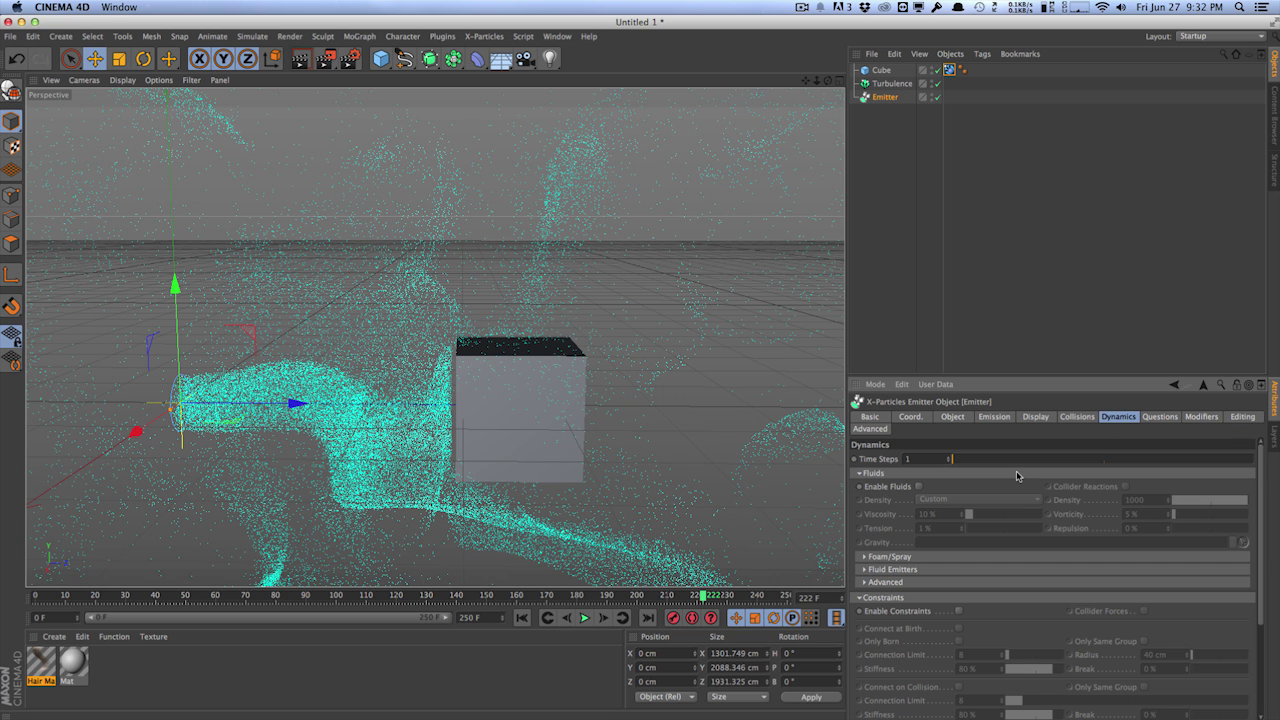
pyautogui.click(920, 486)
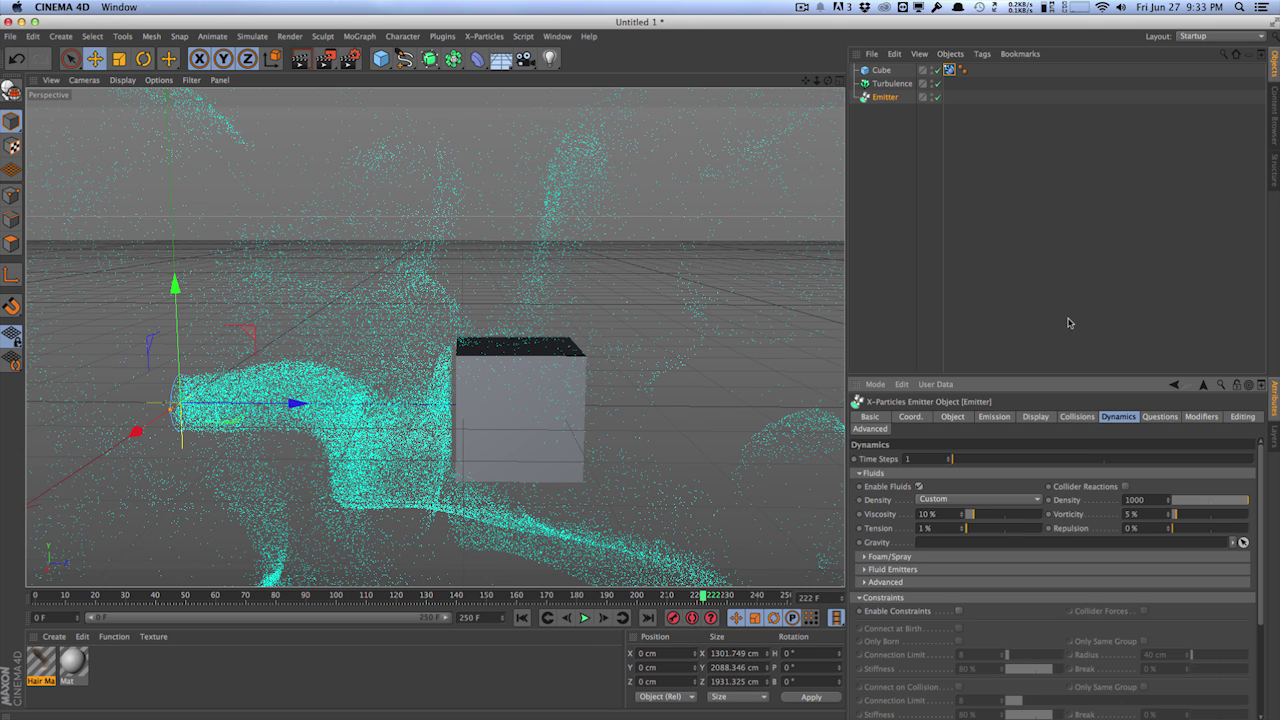
# - Add a question to the emitter, review the testable parameters and keep Particle Age
pyautogui.click(1158, 416)
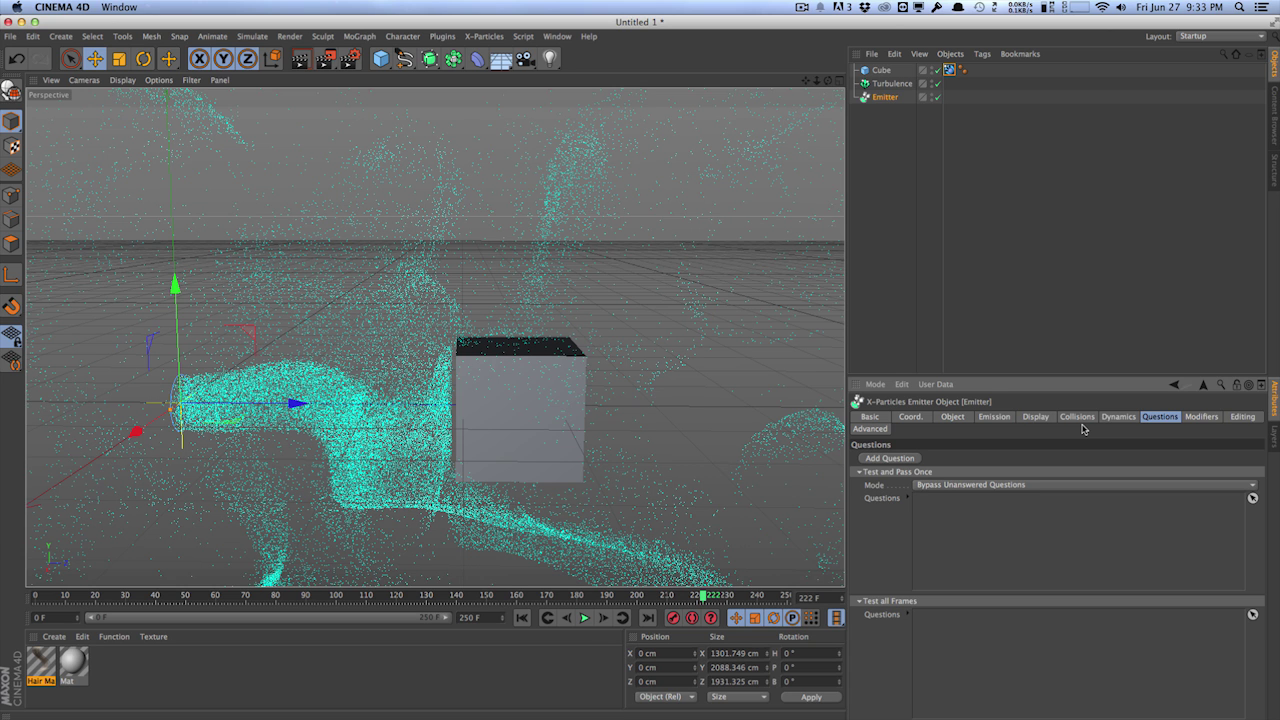
pyautogui.click(918, 460)
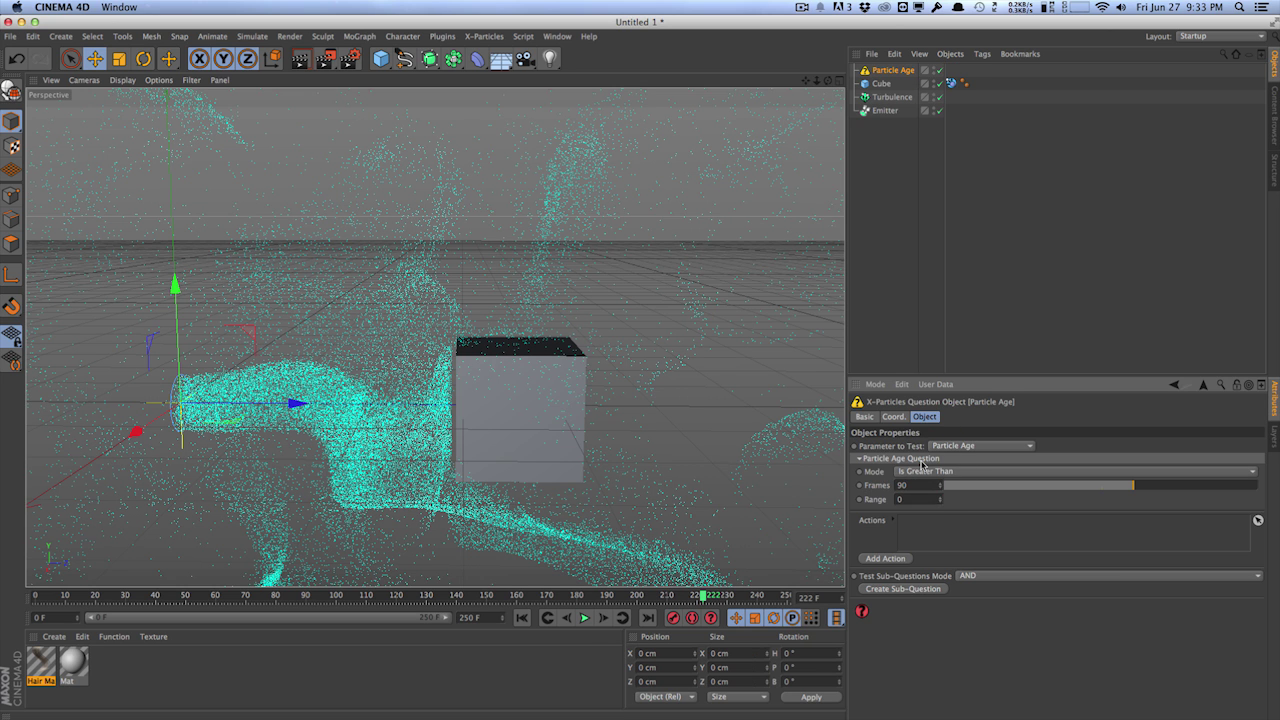
pyautogui.click(970, 446)
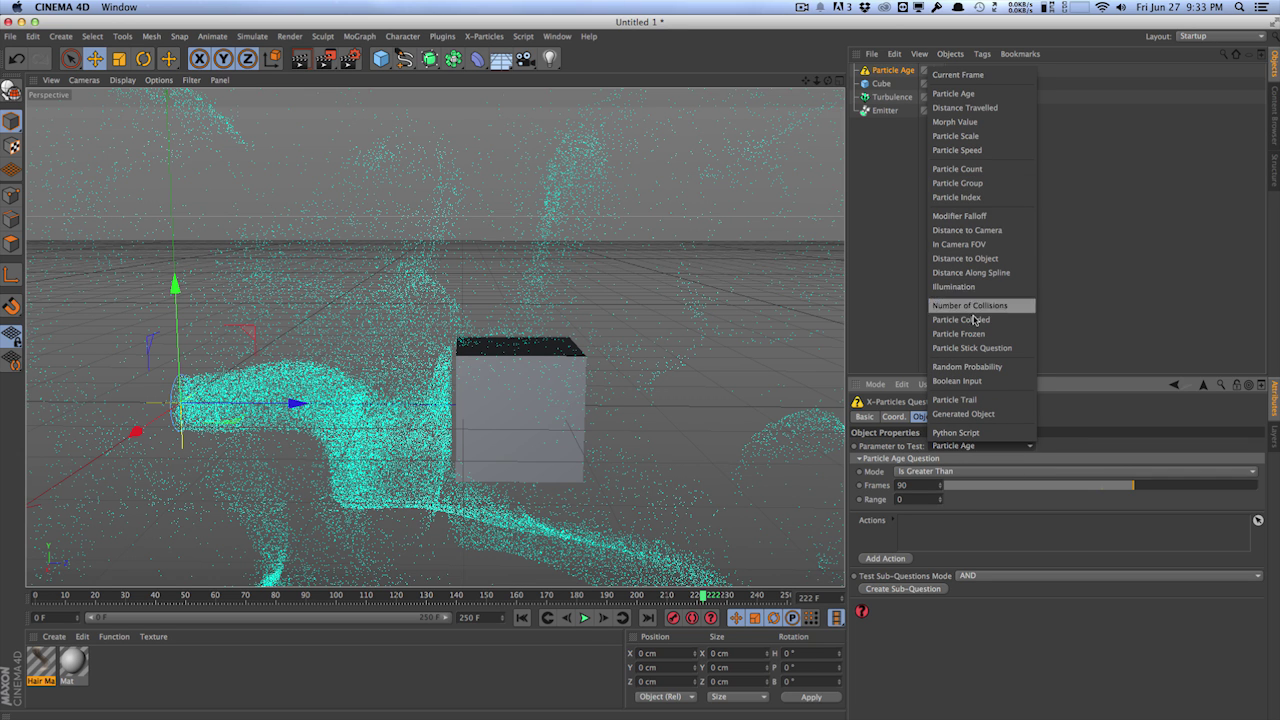
pyautogui.click(893, 453)
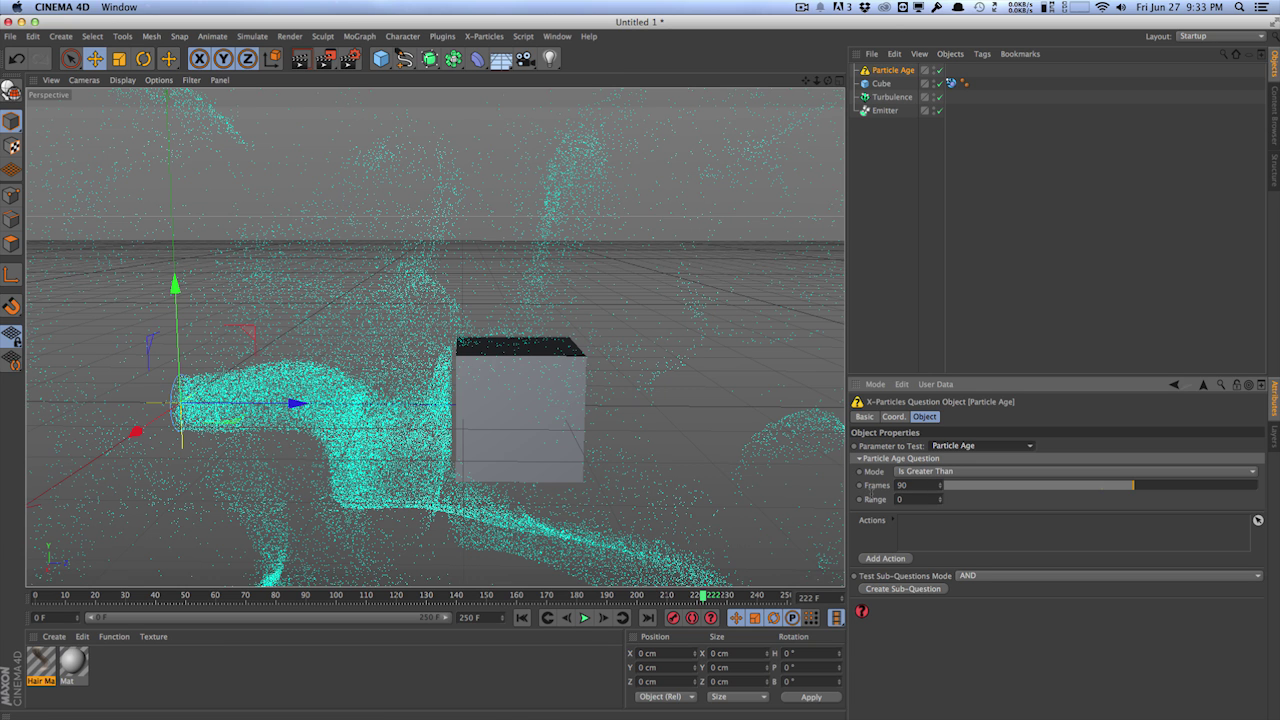
# - Add an action to the Particle Age question with the type Change Particle Life, keeping Direct Change and Kill Particles
pyautogui.click(890, 558)
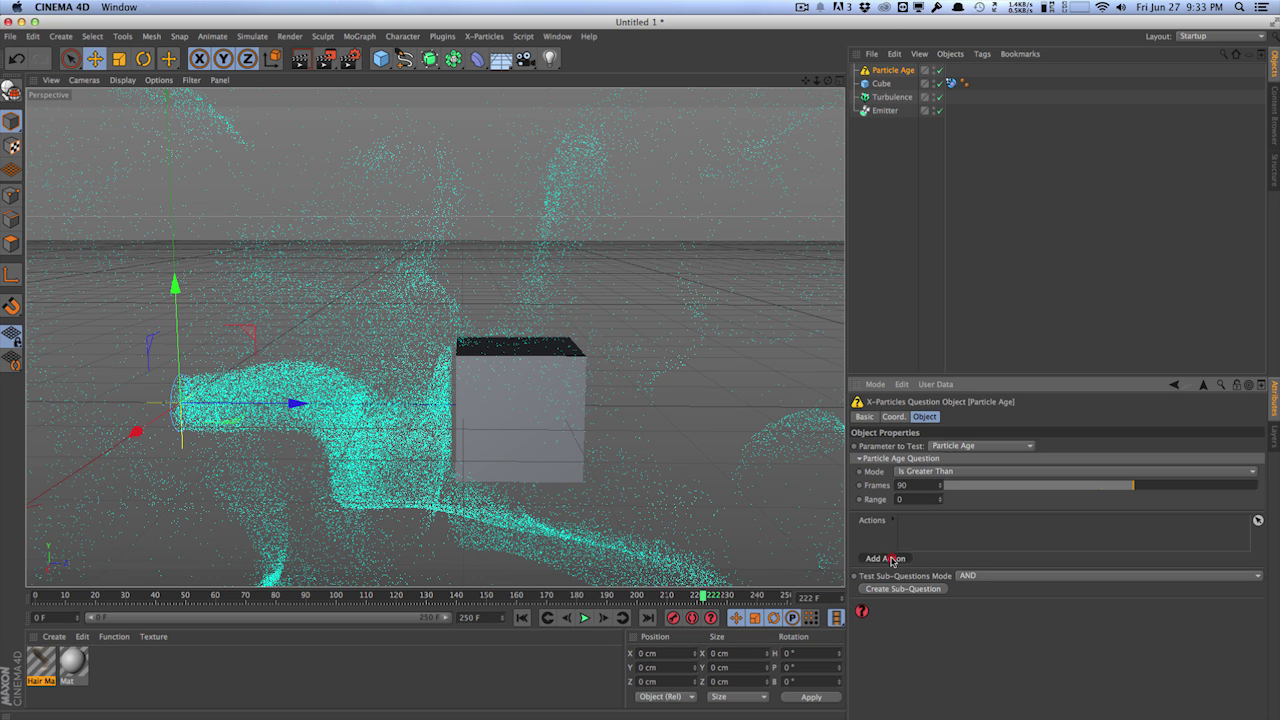
pyautogui.click(929, 449)
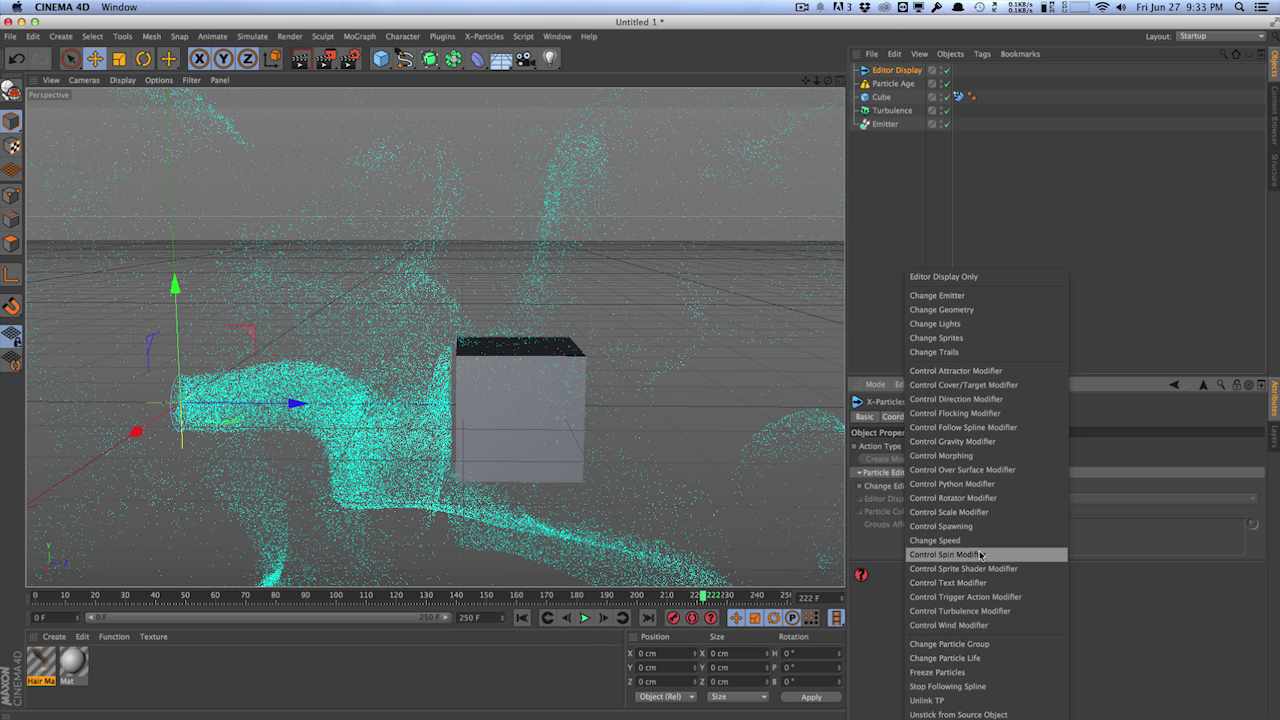
pyautogui.click(975, 658)
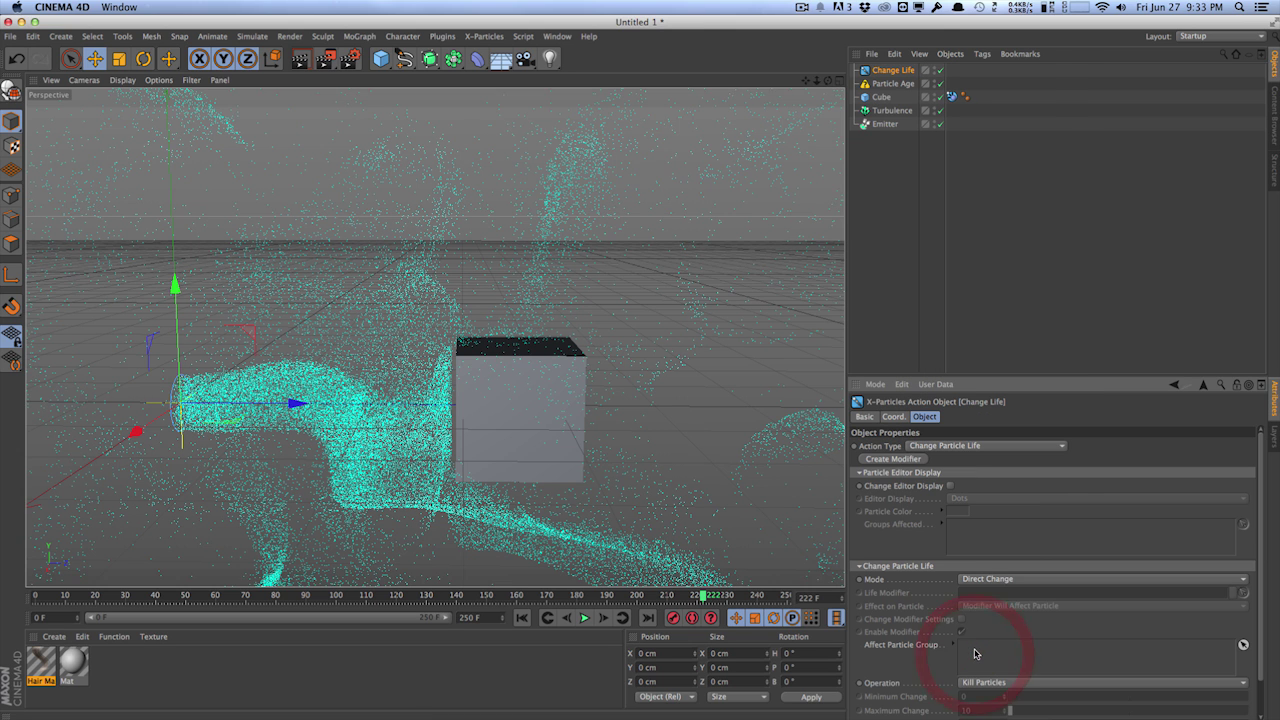
pyautogui.click(979, 588)
pyautogui.click(980, 588)
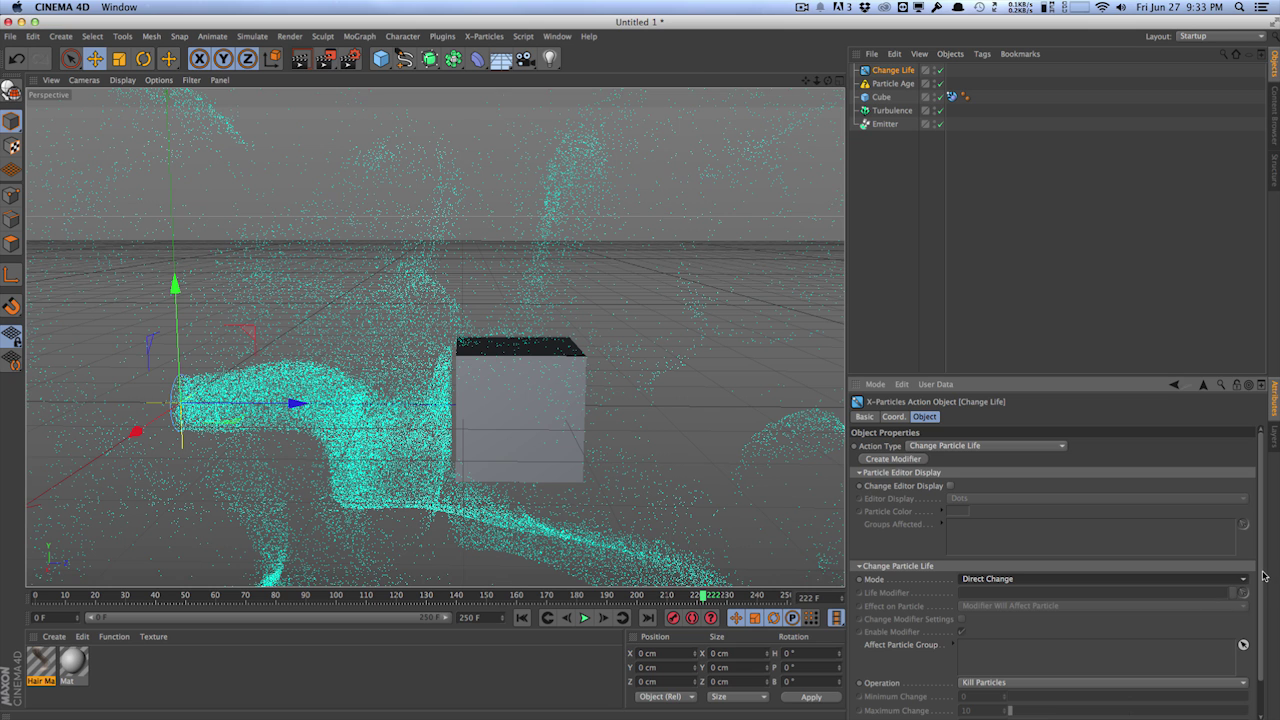
pyautogui.scroll(-1, 1263, 577)
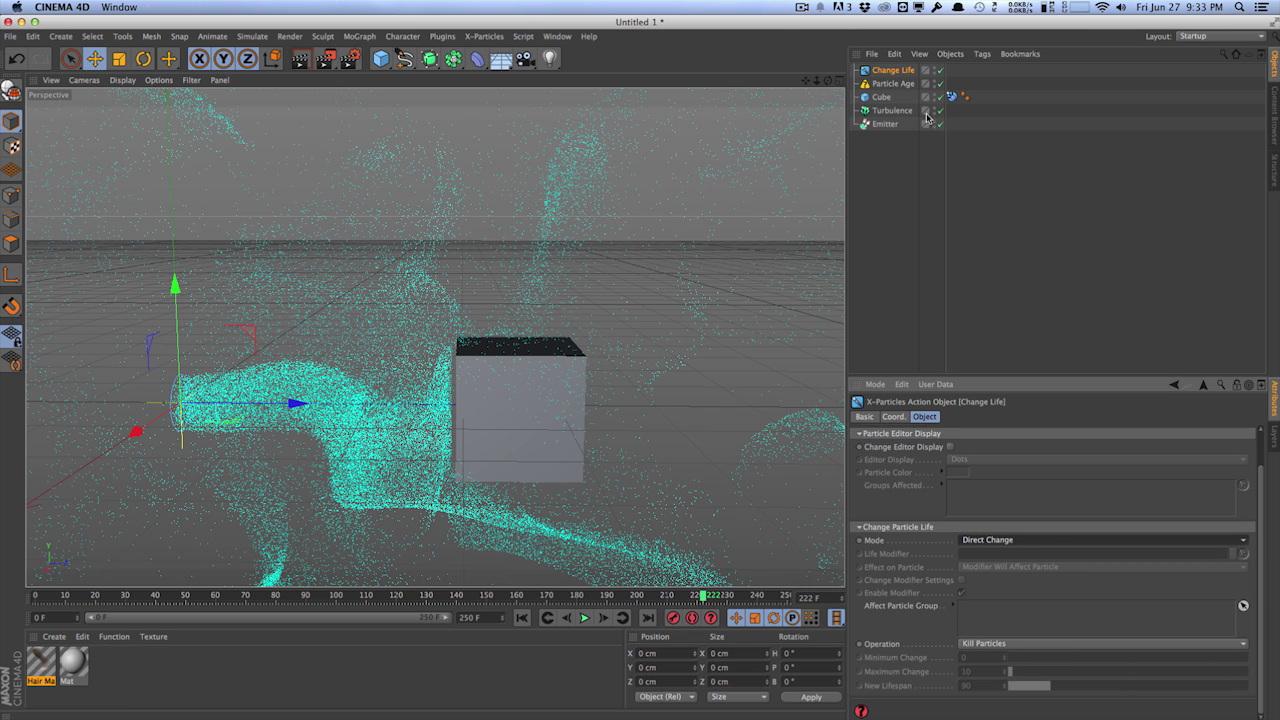
# - Check the Particle Age question and its Change Life action, and replay the simulation from the start
pyautogui.click(885, 84)
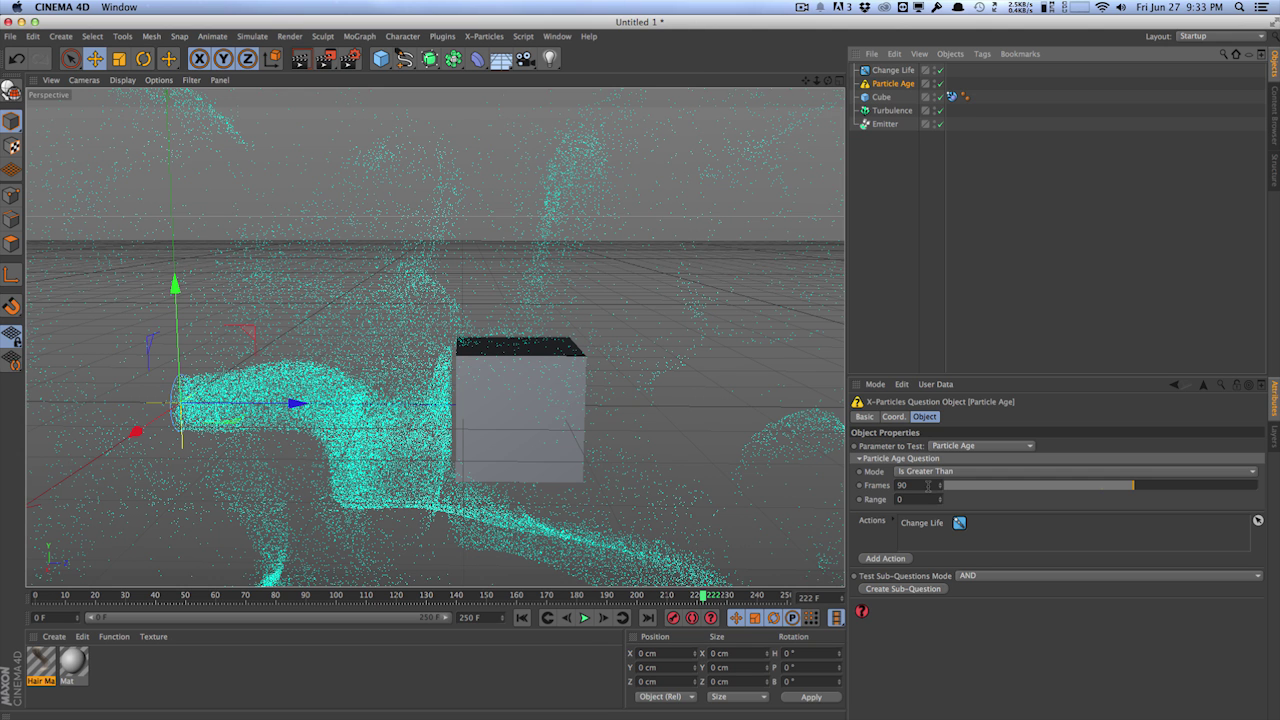
pyautogui.click(893, 70)
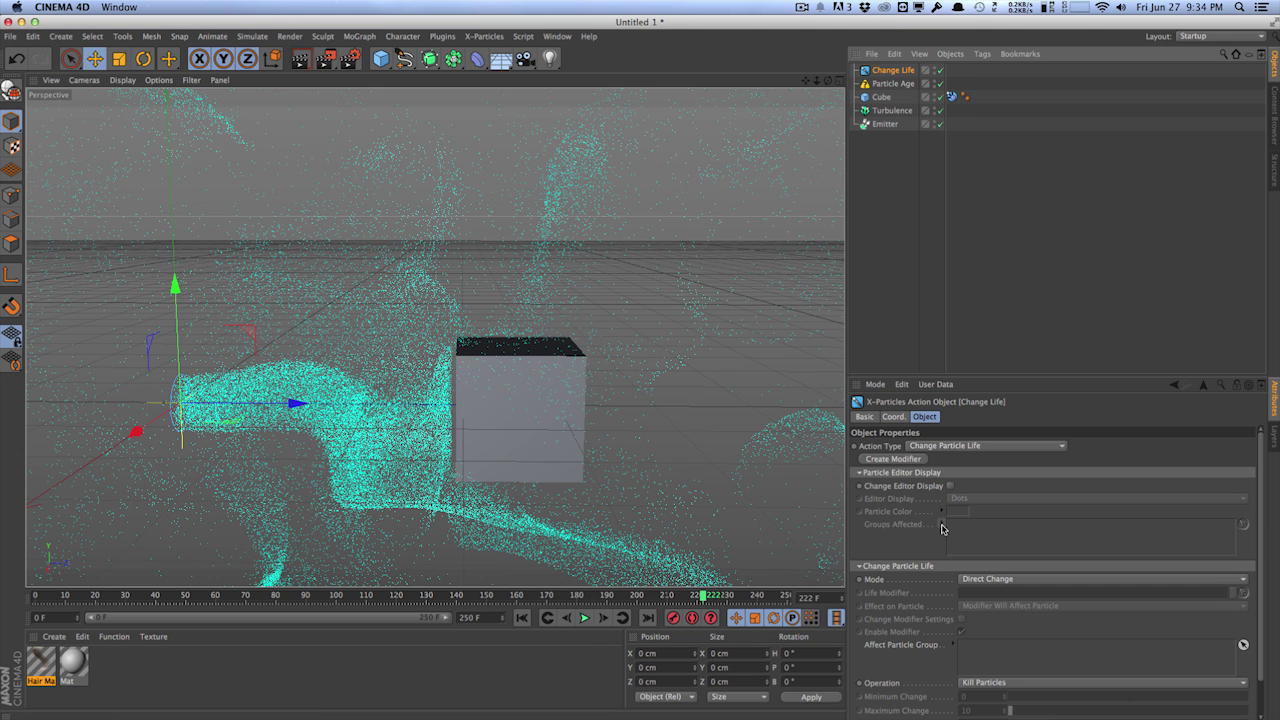
pyautogui.click(521, 617)
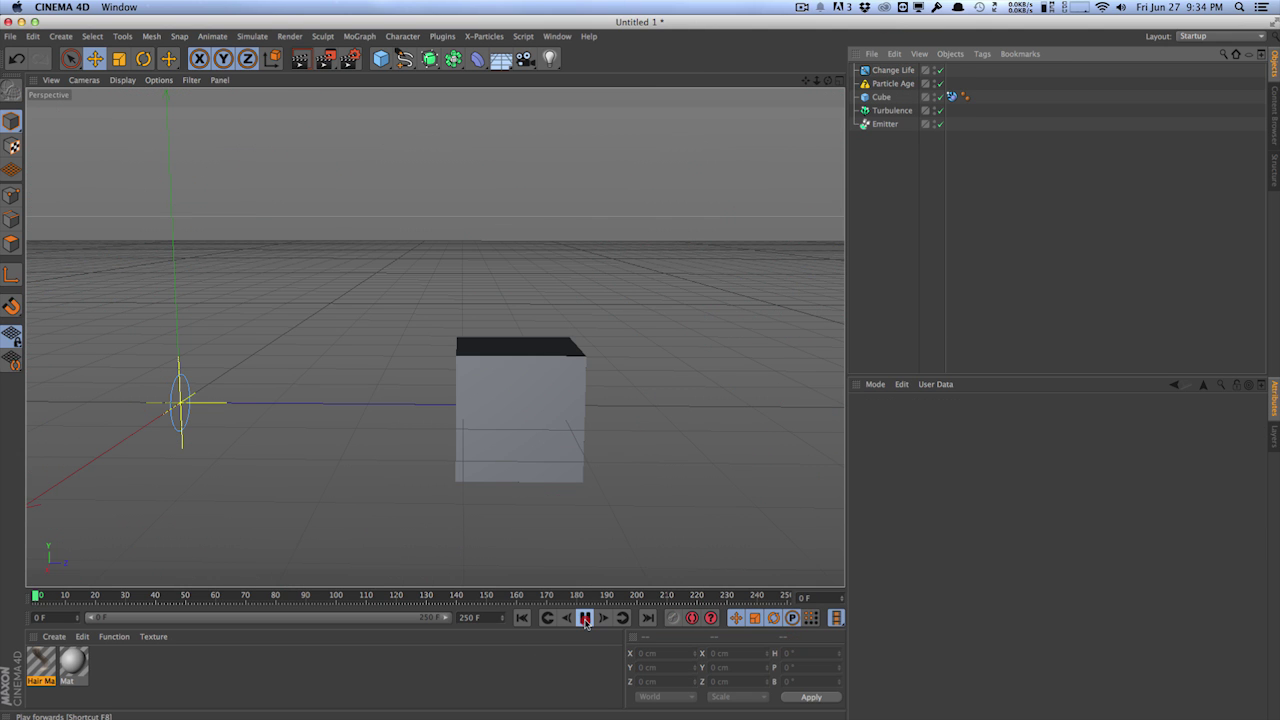
pyautogui.click(585, 617)
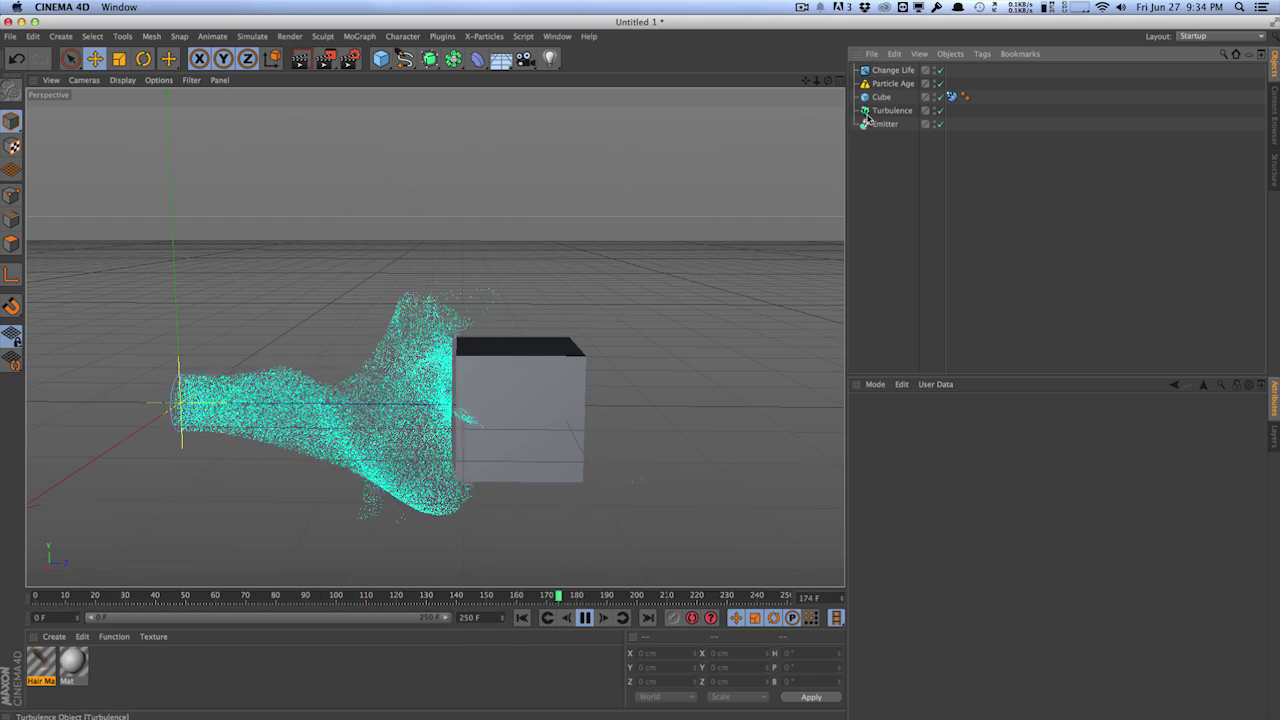
# - Delete the Particle Age question and the Change Life action together
pyautogui.click(893, 83)
pyautogui.keyDown('shift'); pyautogui.click(893, 70); pyautogui.keyUp('shift')
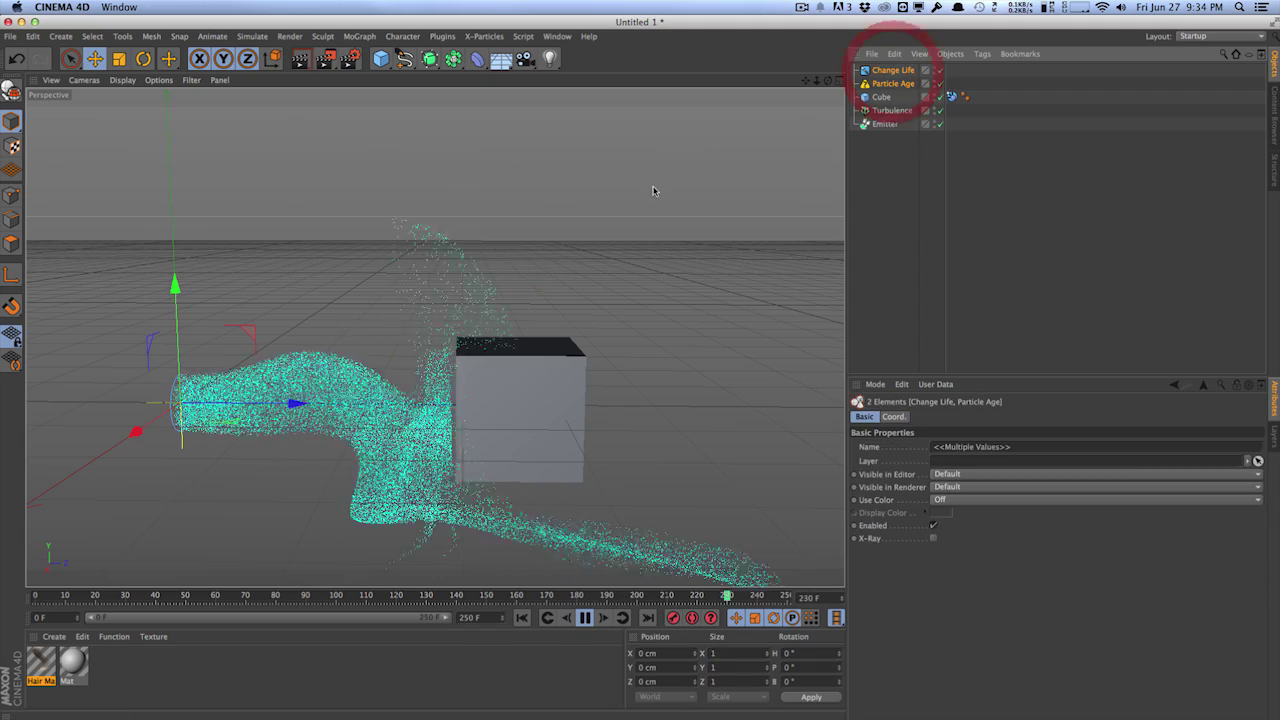
pyautogui.press('Delete')
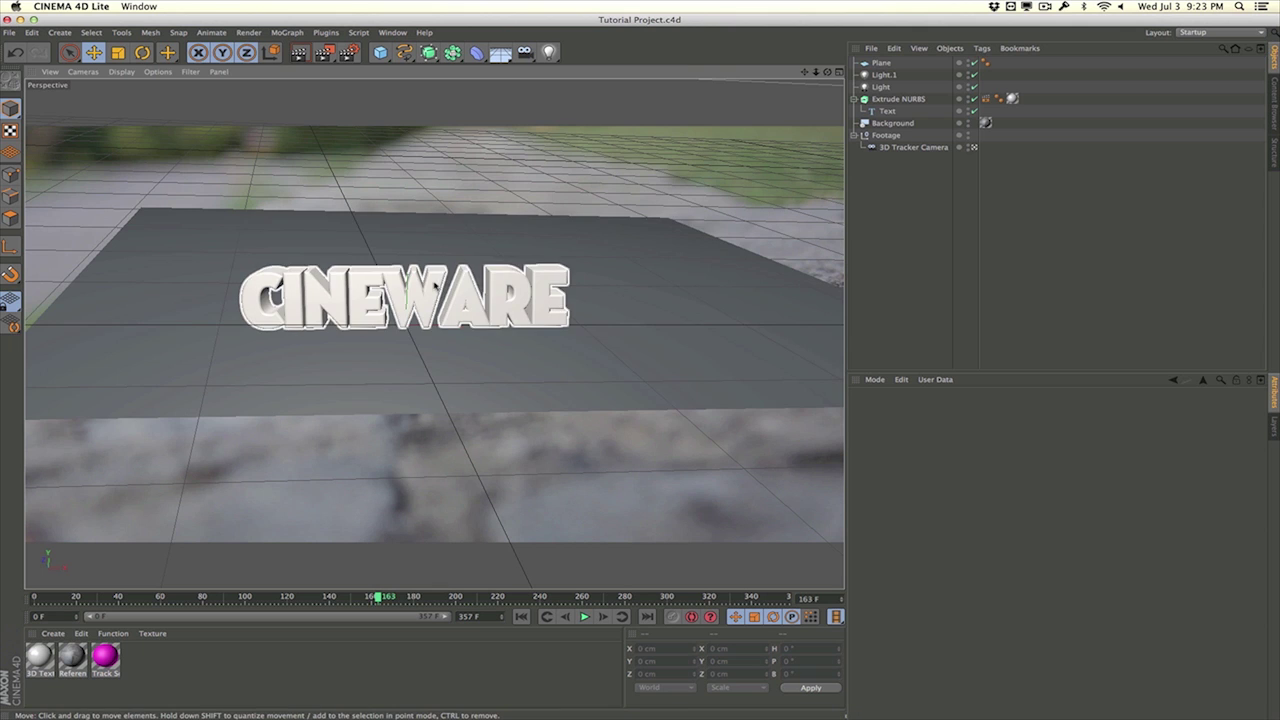
# - Select the extruded CINEWARE text and add image layers to the multi-pass output in the render settings
pyautogui.click(898, 99)
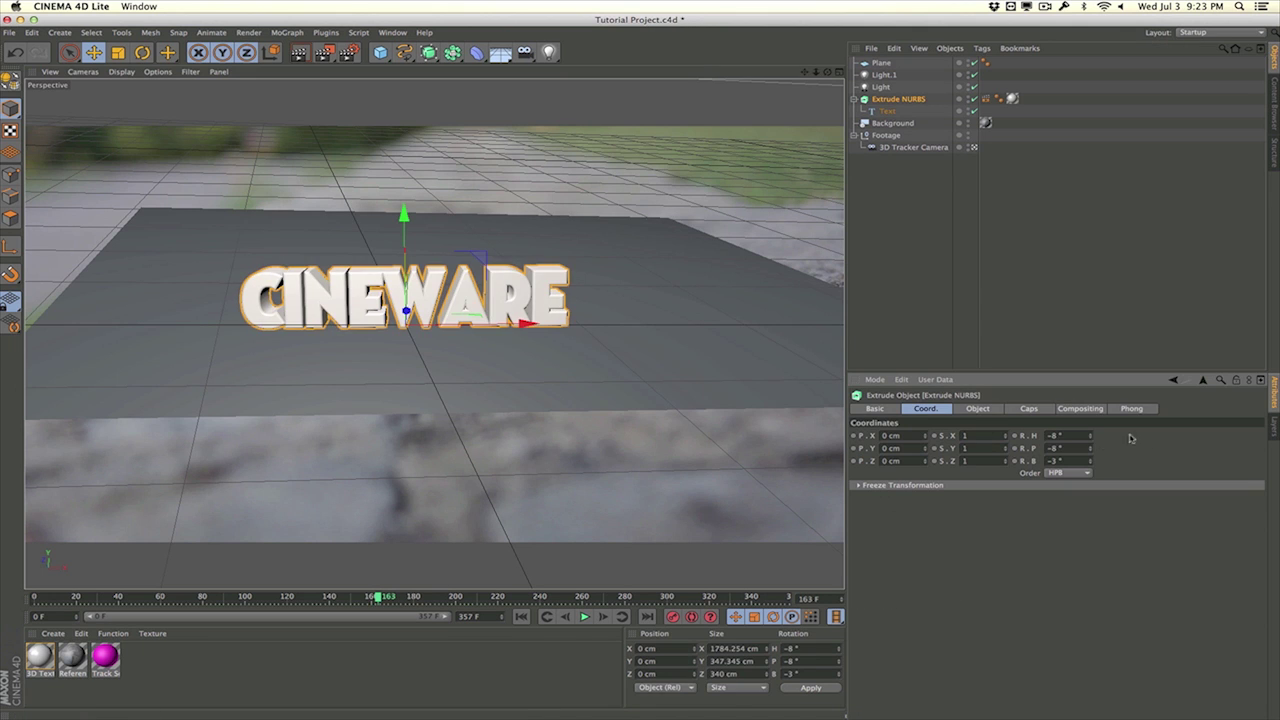
pyautogui.click(349, 52)
pyautogui.rightClick(168, 167)
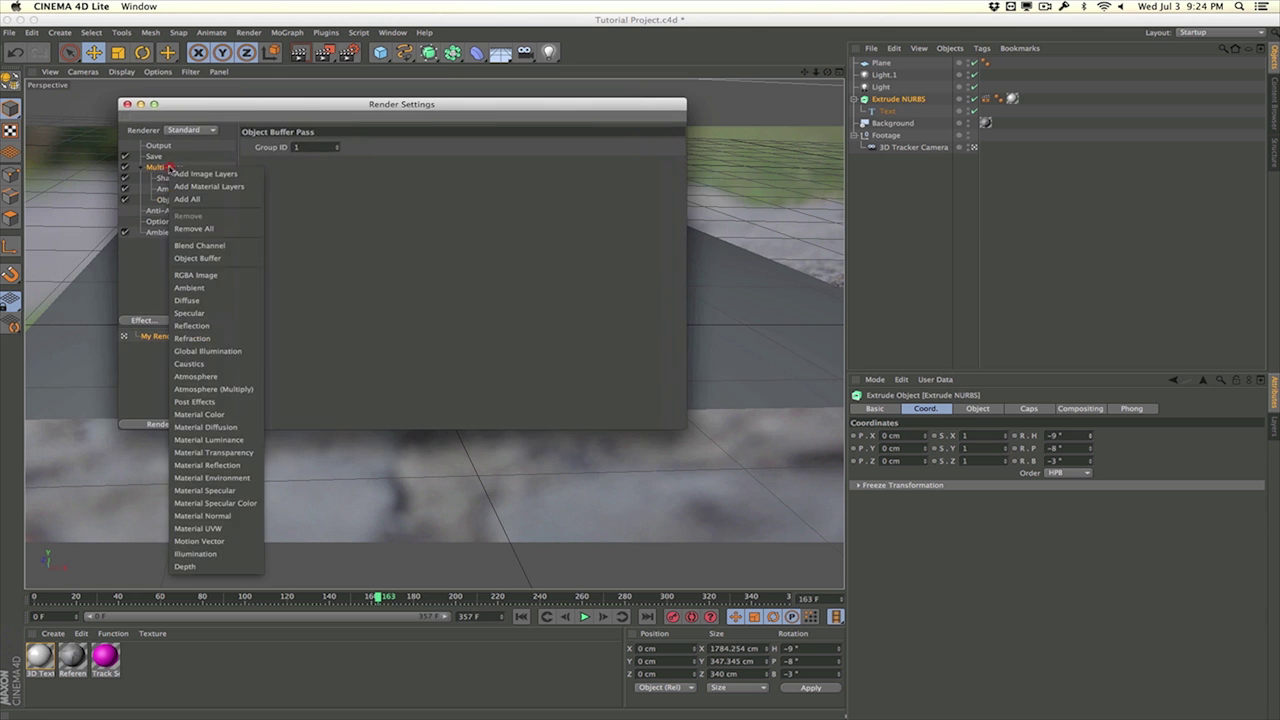
pyautogui.click(205, 174)
pyautogui.click(127, 104)
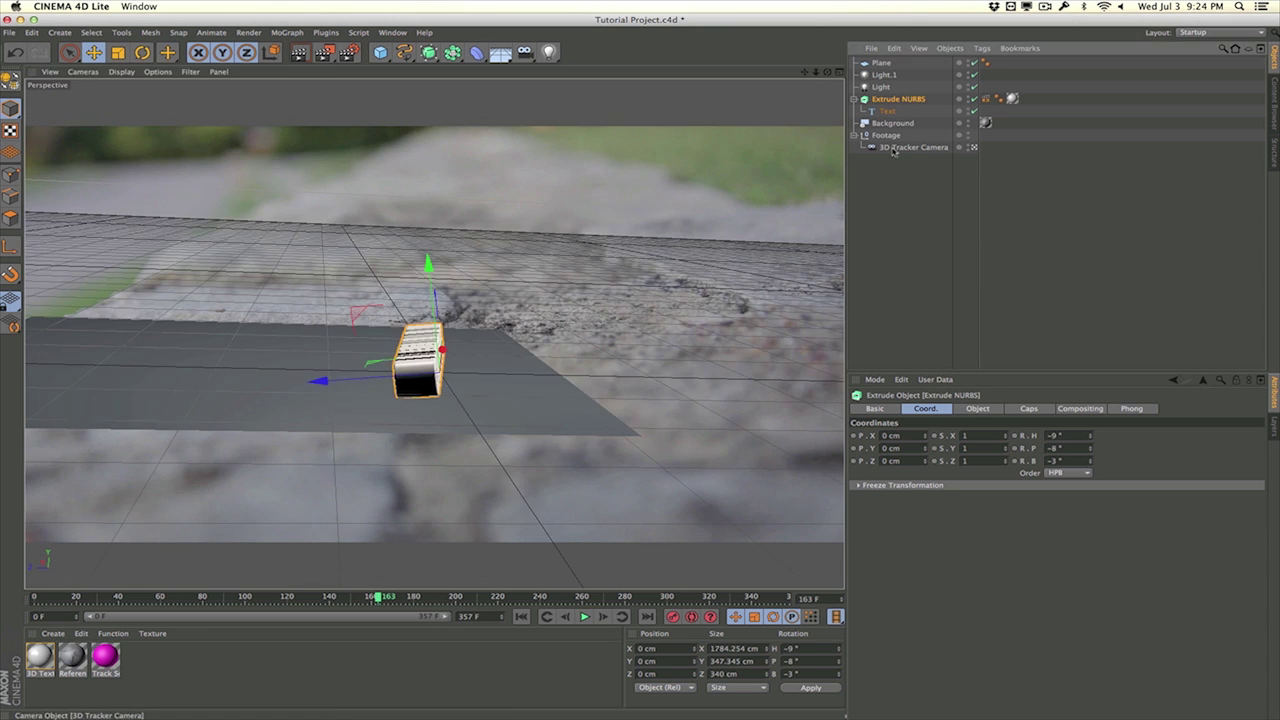
# - Inspect the 3D Tracker Camera in the scene and render the CINEWARE text from its view in the viewport
pyautogui.click(893, 148)
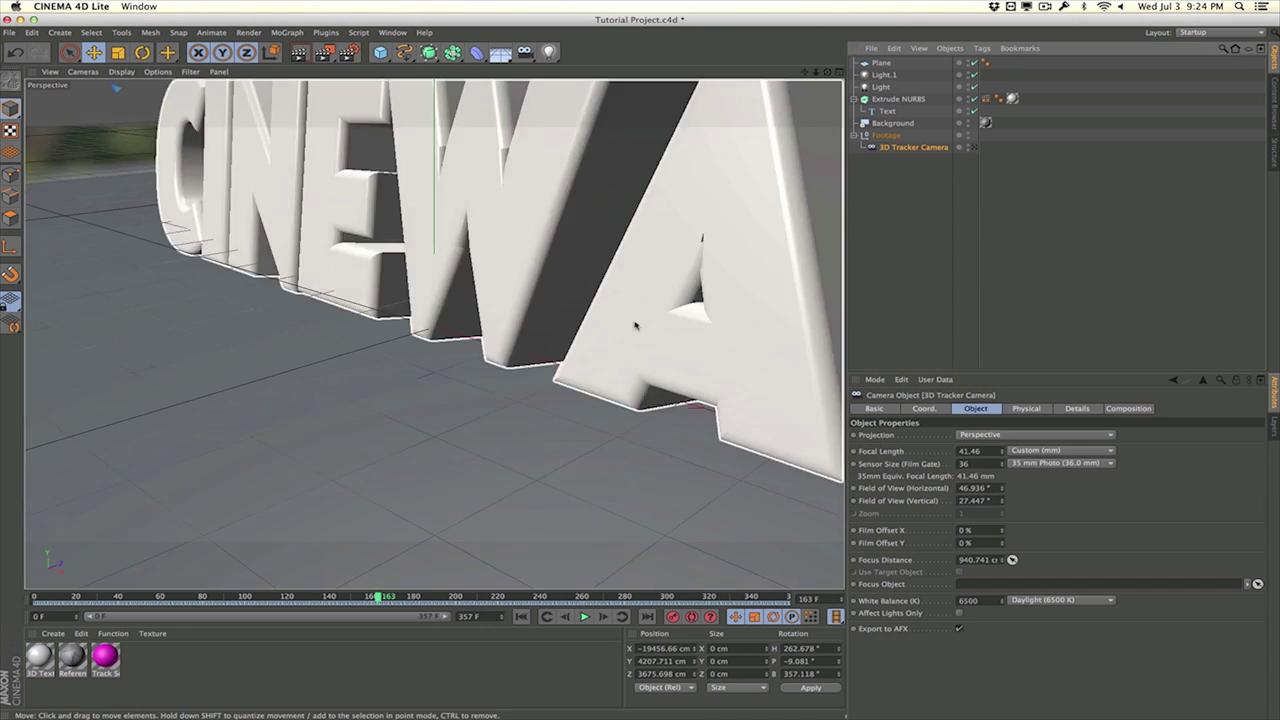
pyautogui.keyDown('alt'); pyautogui.moveTo(470, 340); pyautogui.dragTo(525, 355); pyautogui.keyUp('alt')
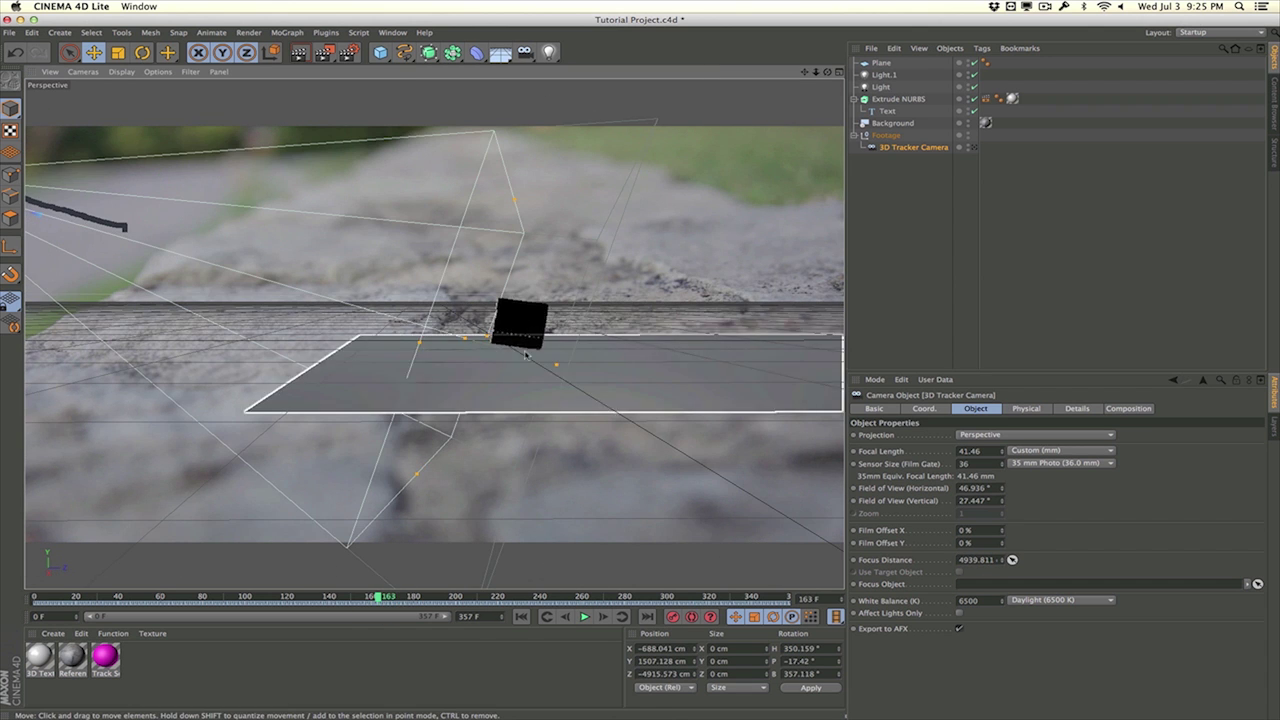
pyautogui.hotkey('ctrl', 'r')
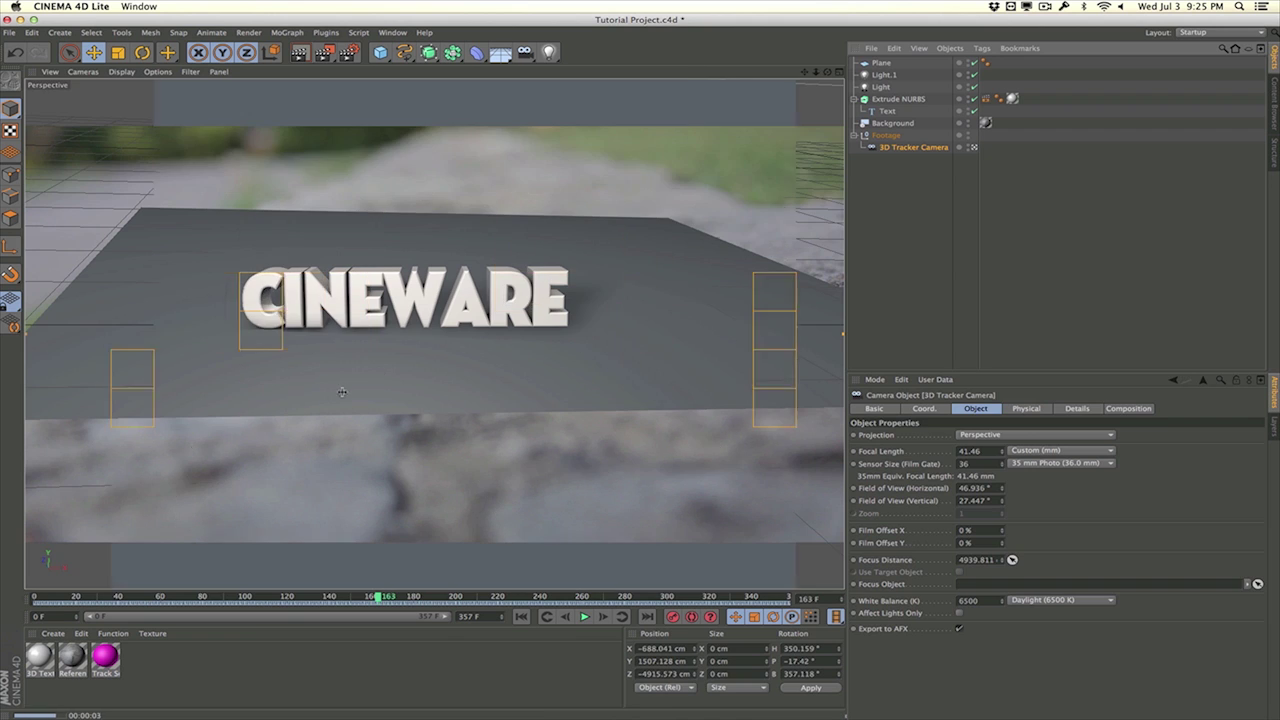
pyautogui.click(303, 420)
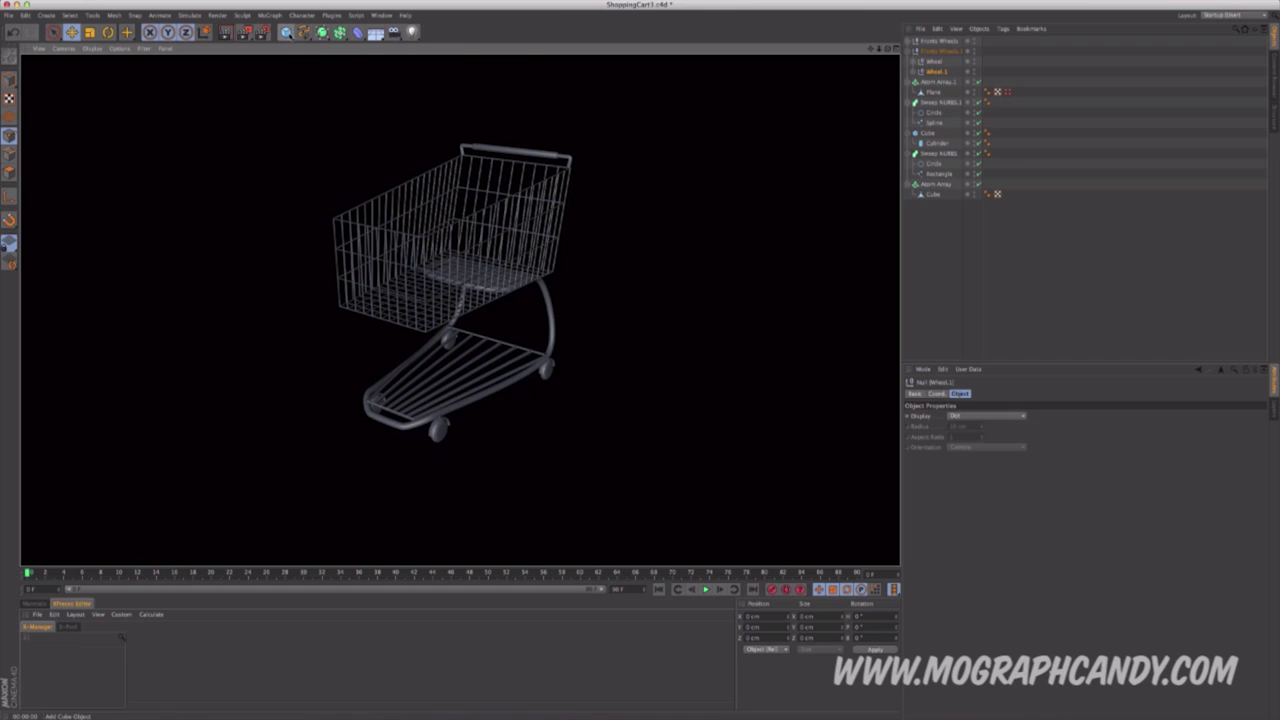
# - Add a plane object to the shopping cart scene and activate the Rotate tool for it
pyautogui.click(285, 31)
pyautogui.click(366, 65)
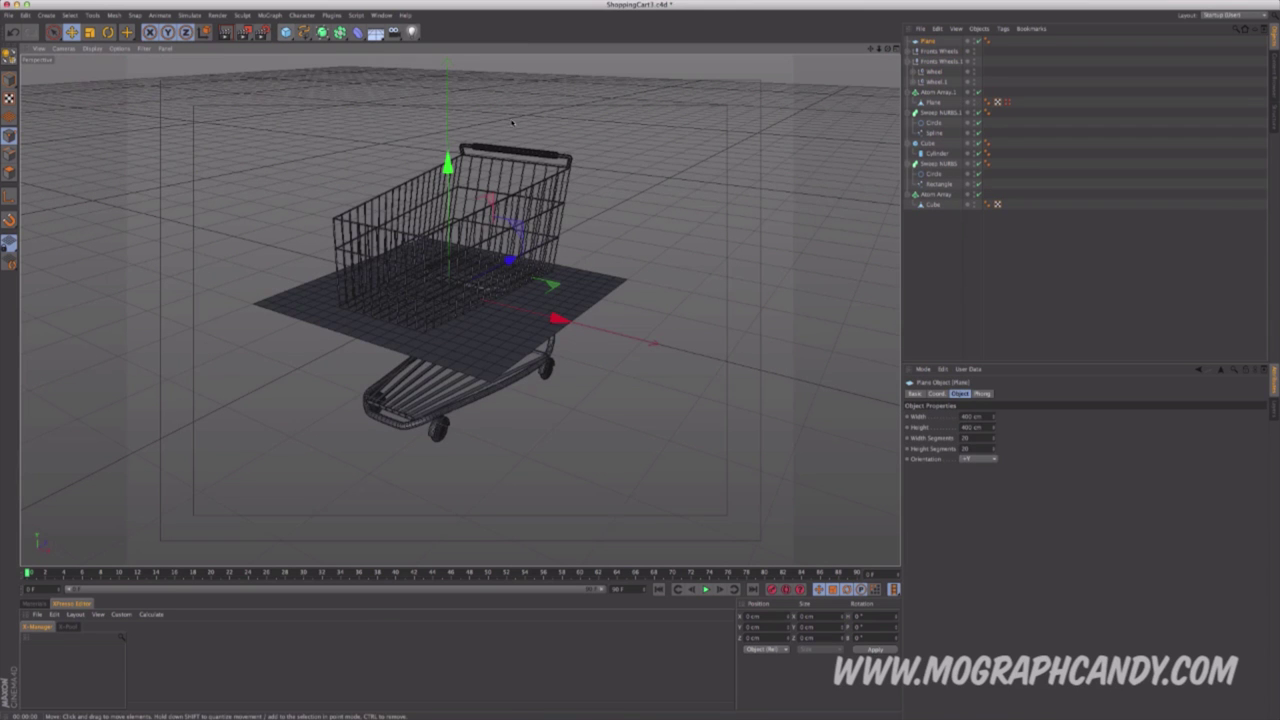
pyautogui.press('r')
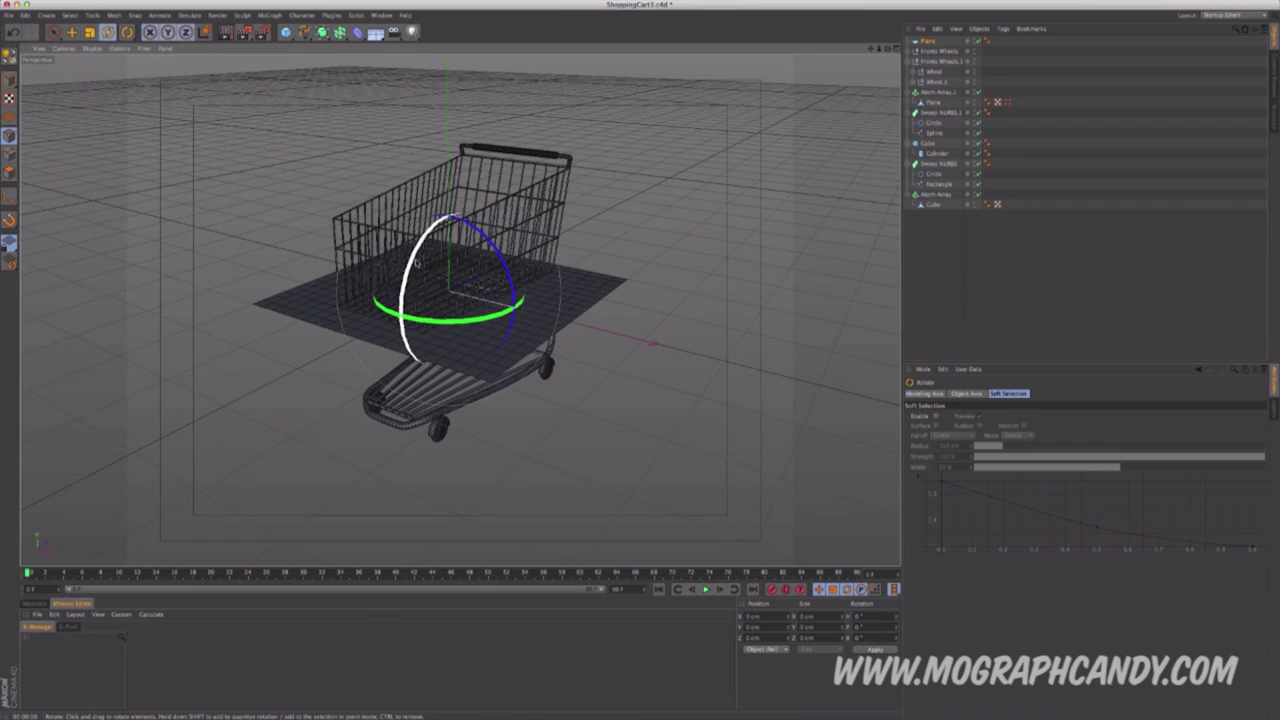